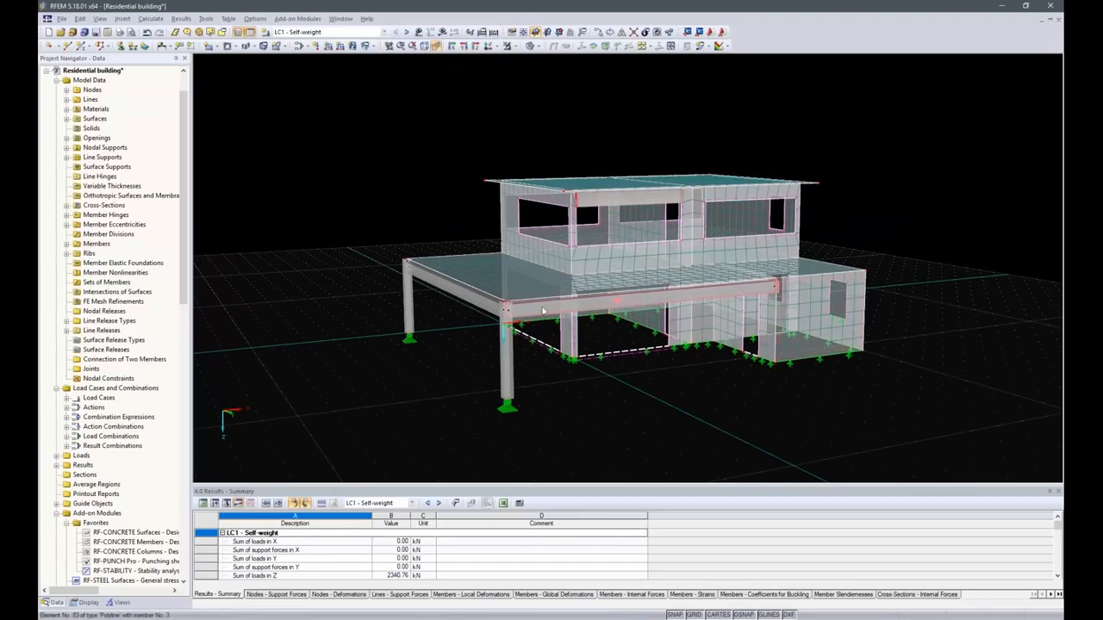
# Display the loads of load case LC1 Self-weight on the building model.
pyautogui.moveTo(534, 317)
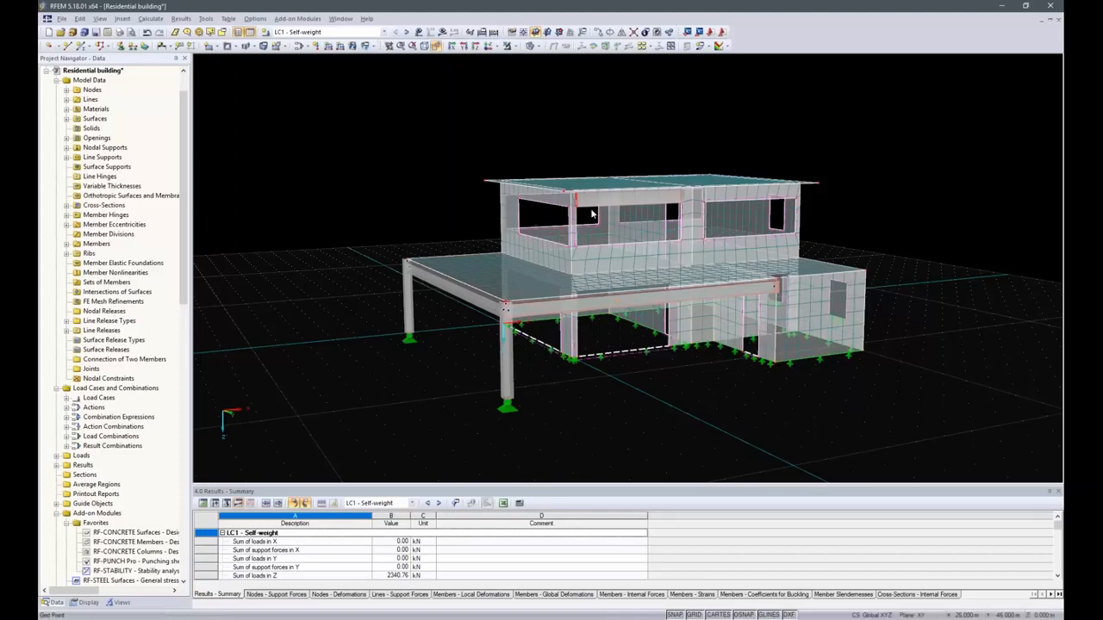
pyautogui.moveTo(599, 207)
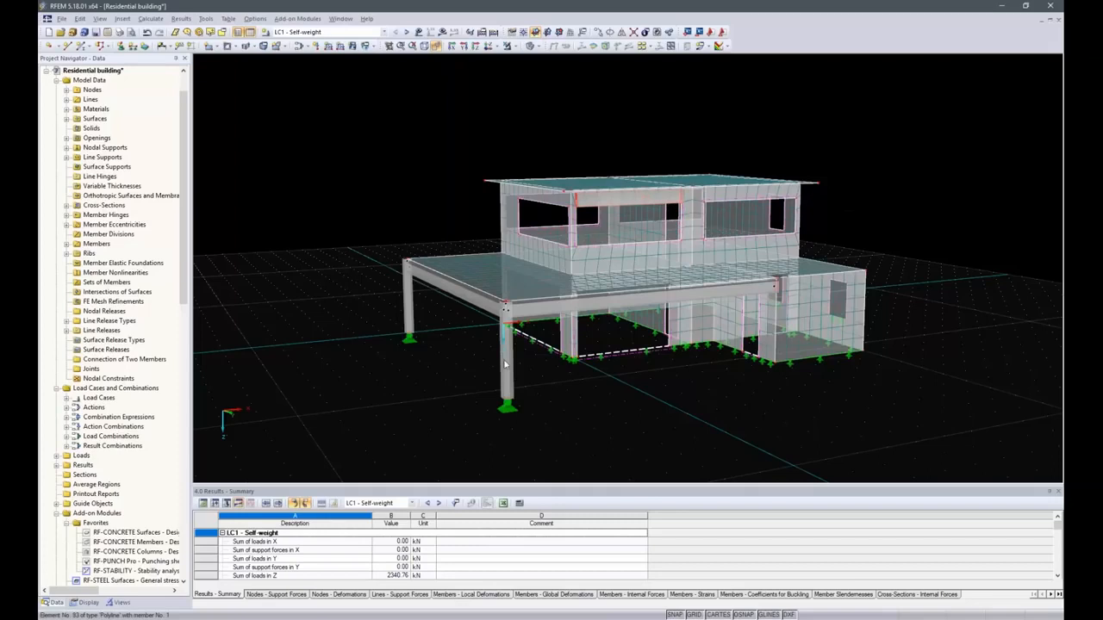
pyautogui.moveTo(409, 311)
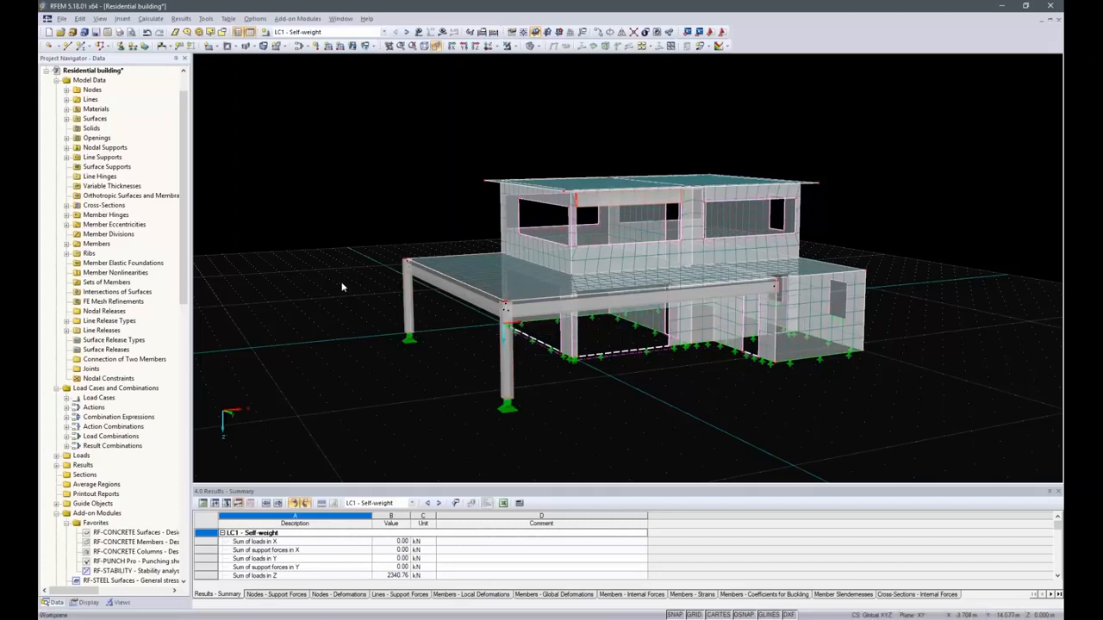
pyautogui.click(418, 32)
pyautogui.keyDown('ctrl'); pyautogui.moveTo(413, 127); pyautogui.dragTo(445, 184, button='middle'); pyautogui.keyUp('ctrl')
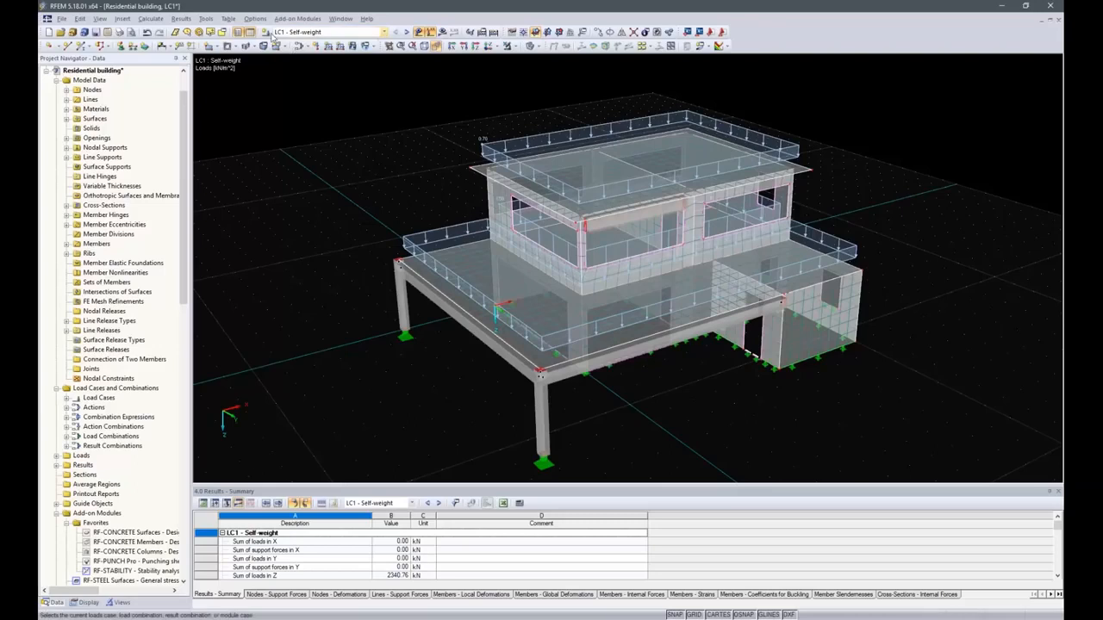
# Step through load cases LC2 Imposed load to LC5 Wind +y to review their loads.
pyautogui.click(407, 32)
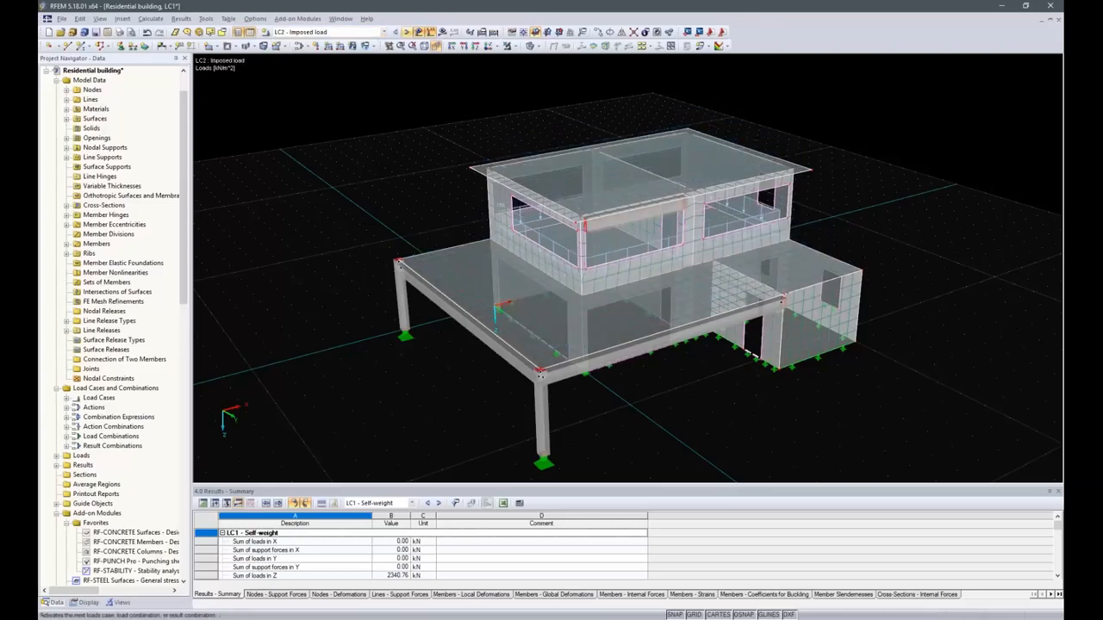
pyautogui.moveTo(562, 250)
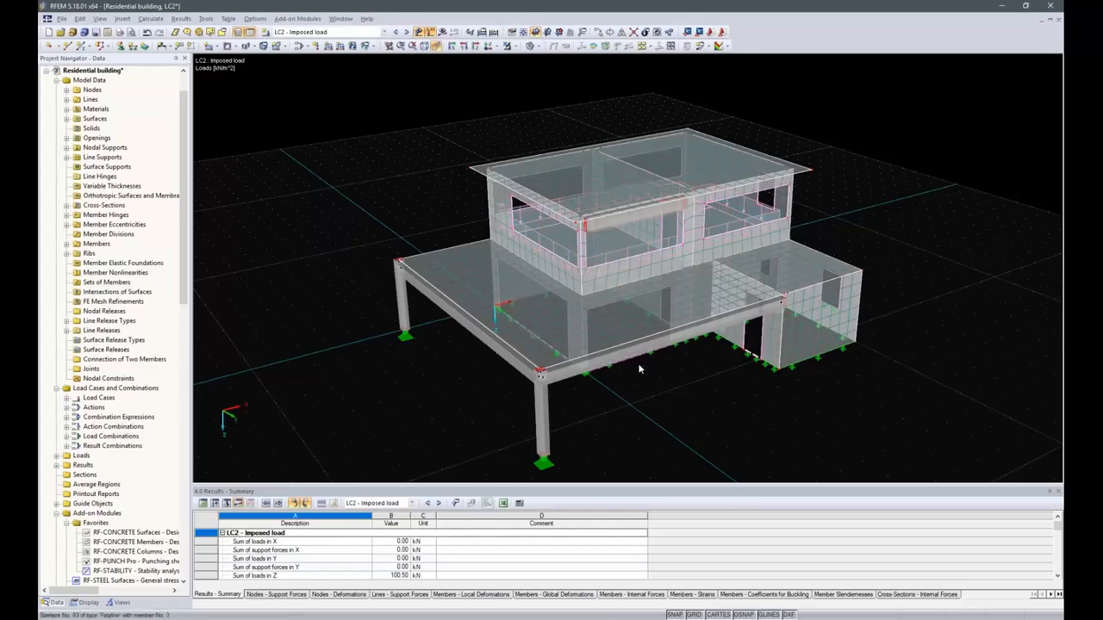
pyautogui.click(405, 32)
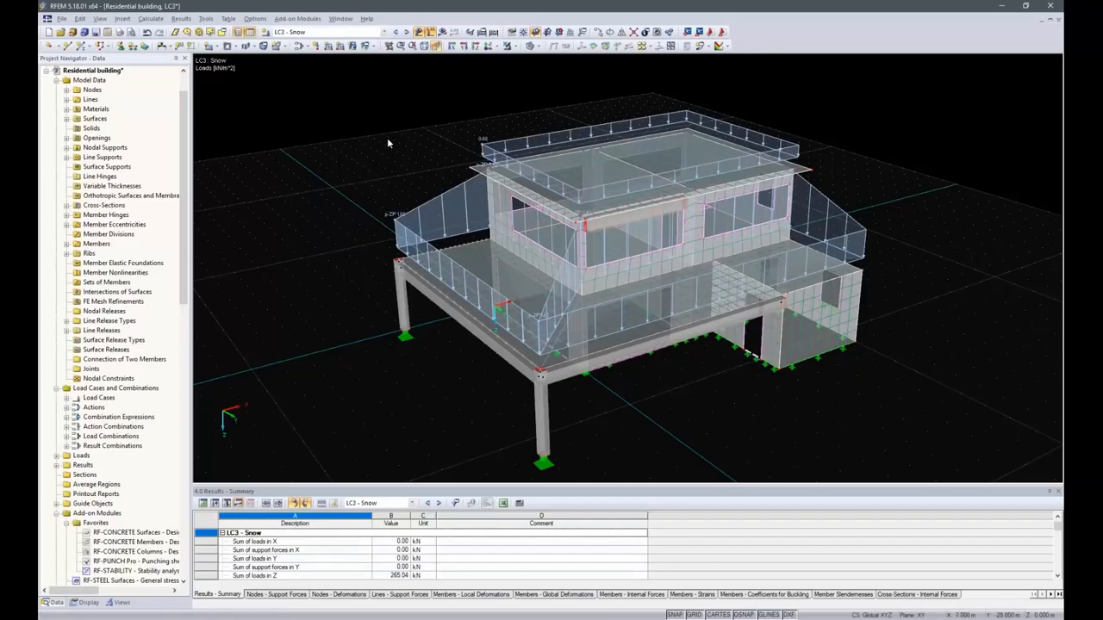
pyautogui.click(405, 32)
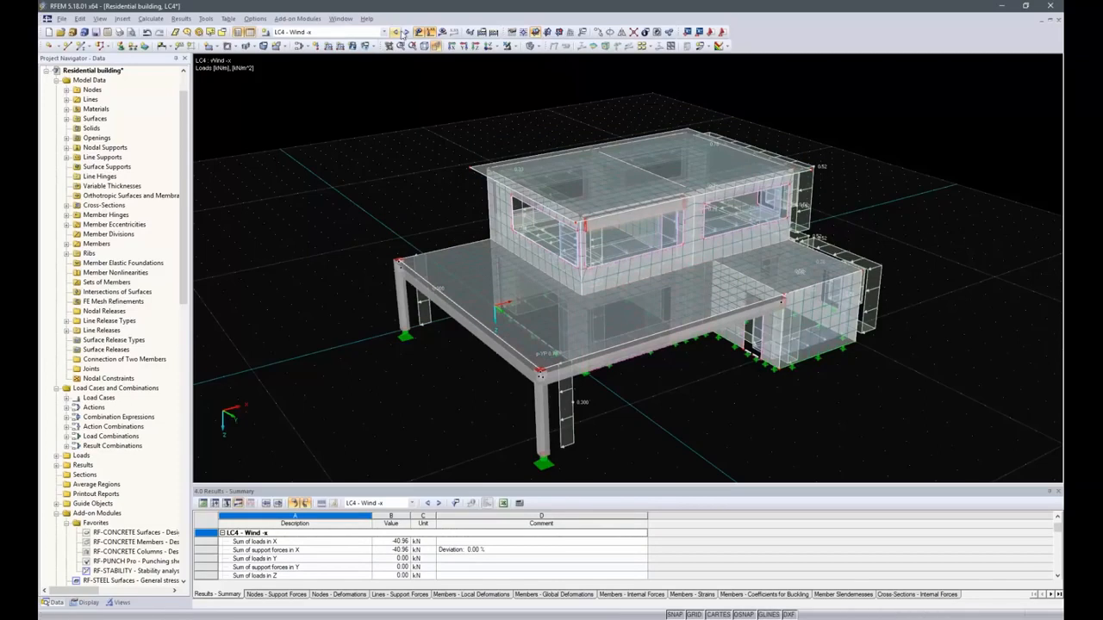
pyautogui.click(405, 31)
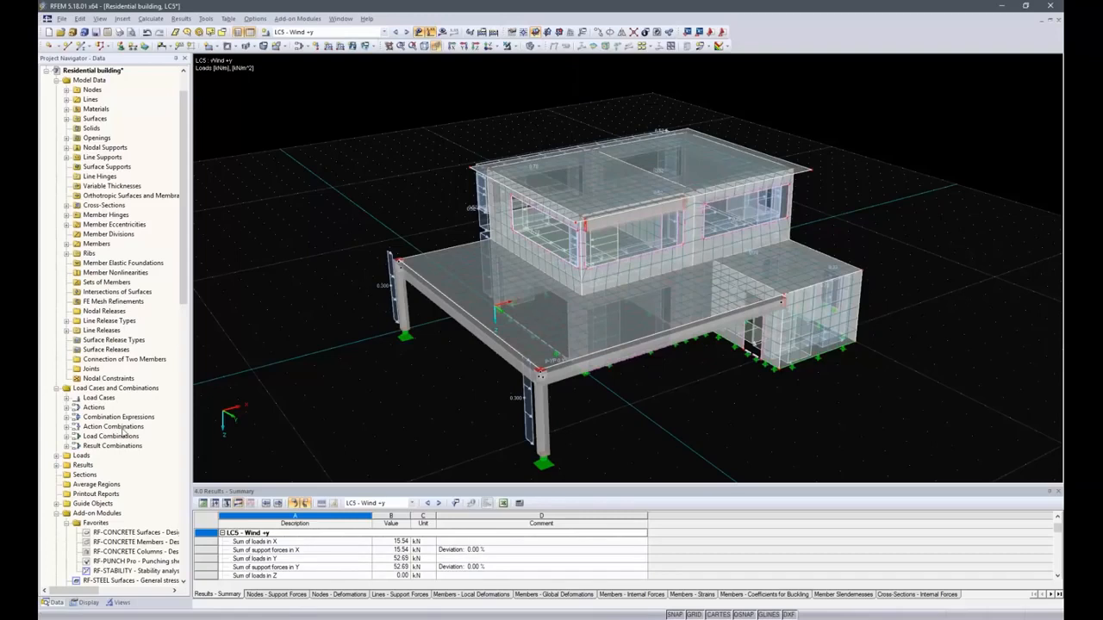
# Open the load cases and combinations dialog, review the load combinations and result combinations, and cancel.
pyautogui.click(111, 390)
pyautogui.rightClick(111, 393)
pyautogui.click(138, 398)
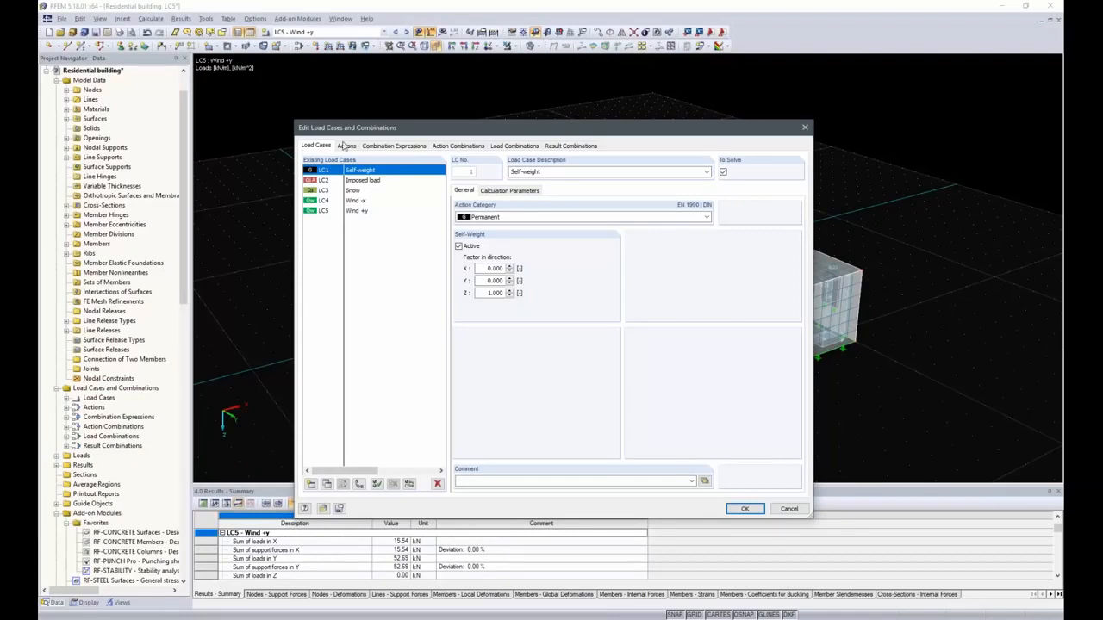
pyautogui.click(507, 146)
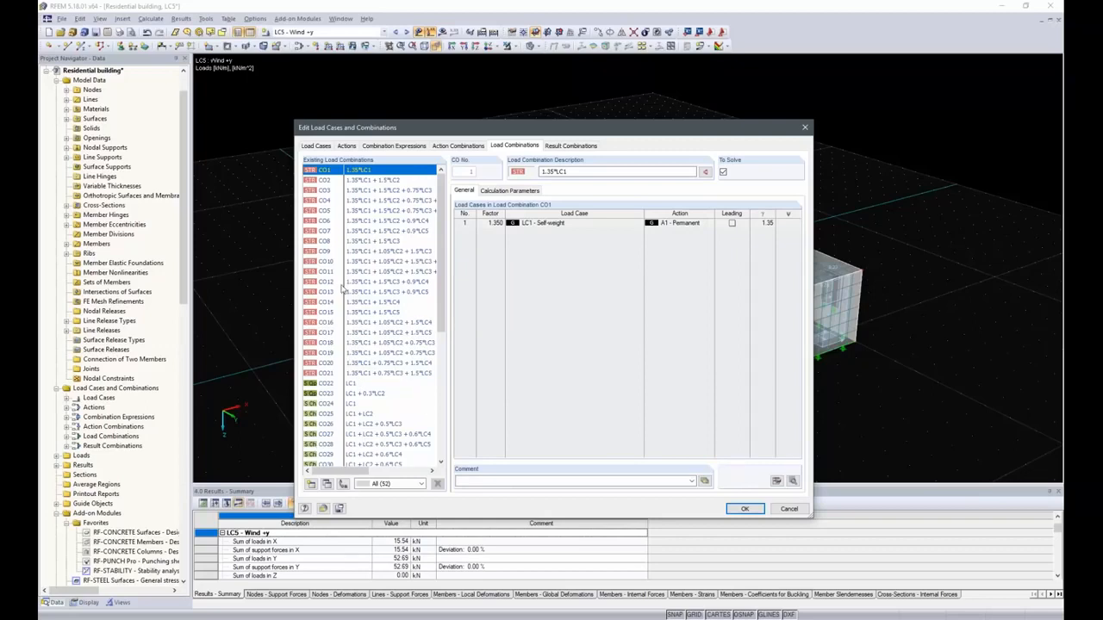
pyautogui.click(569, 145)
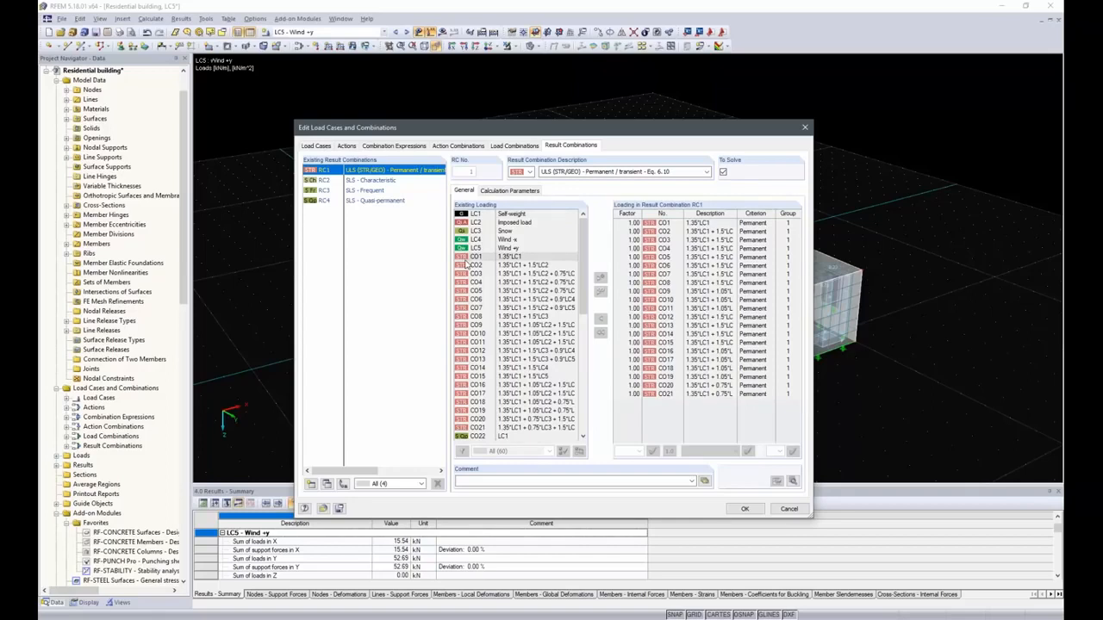
pyautogui.click(789, 509)
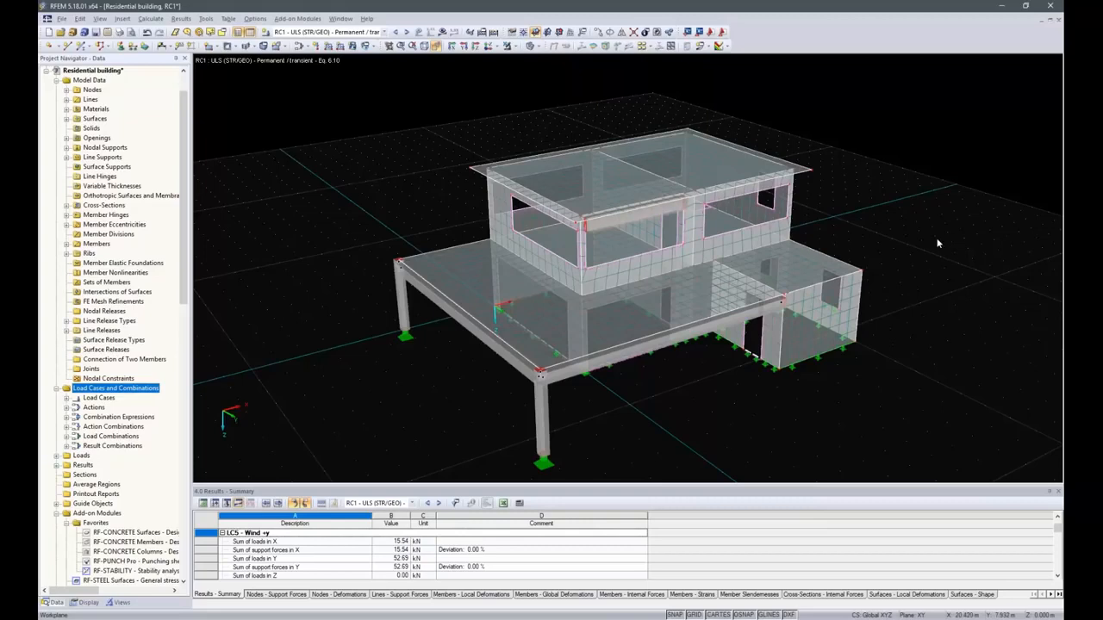
# Open the upper-storey beam member 5 and view its Result Beam integration parameters.
pyautogui.moveTo(616, 224)
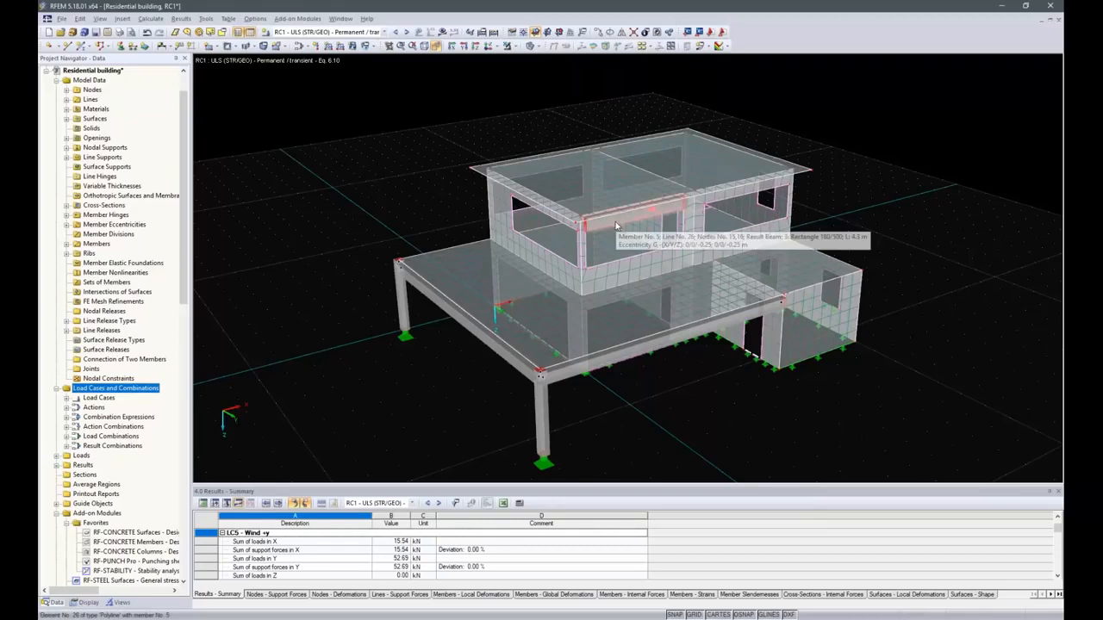
pyautogui.scroll(5, 616, 224)
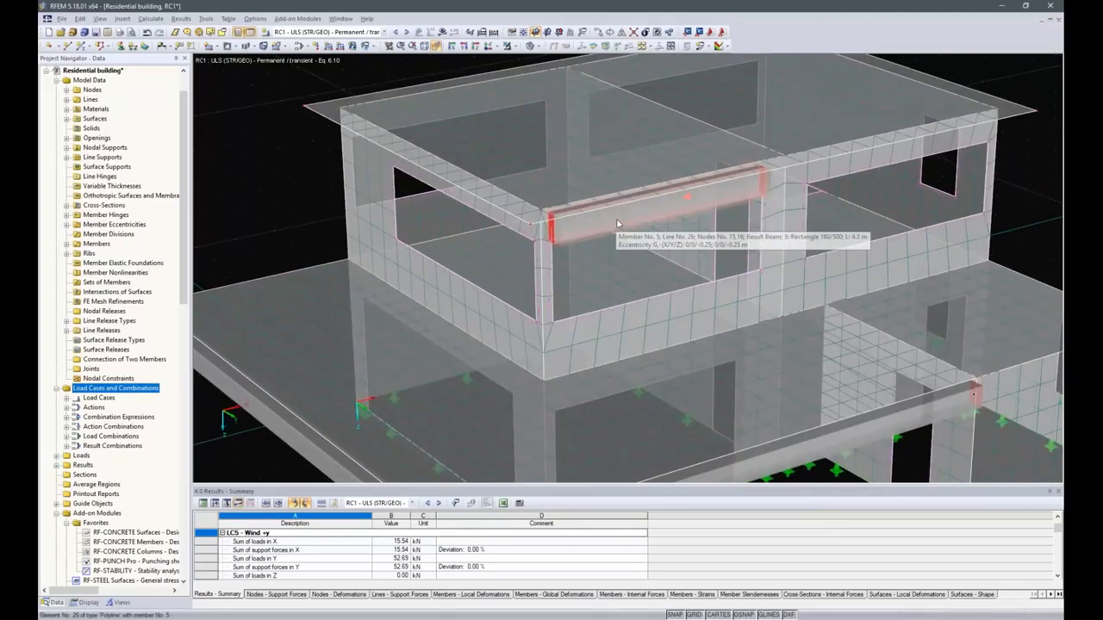
pyautogui.doubleClick(616, 224)
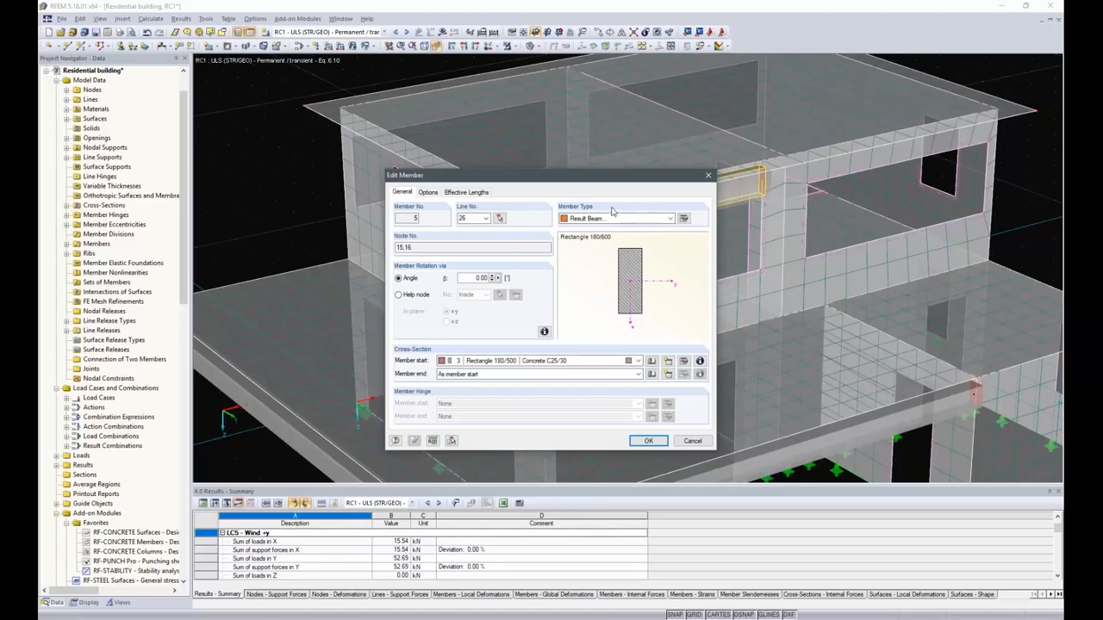
pyautogui.click(683, 218)
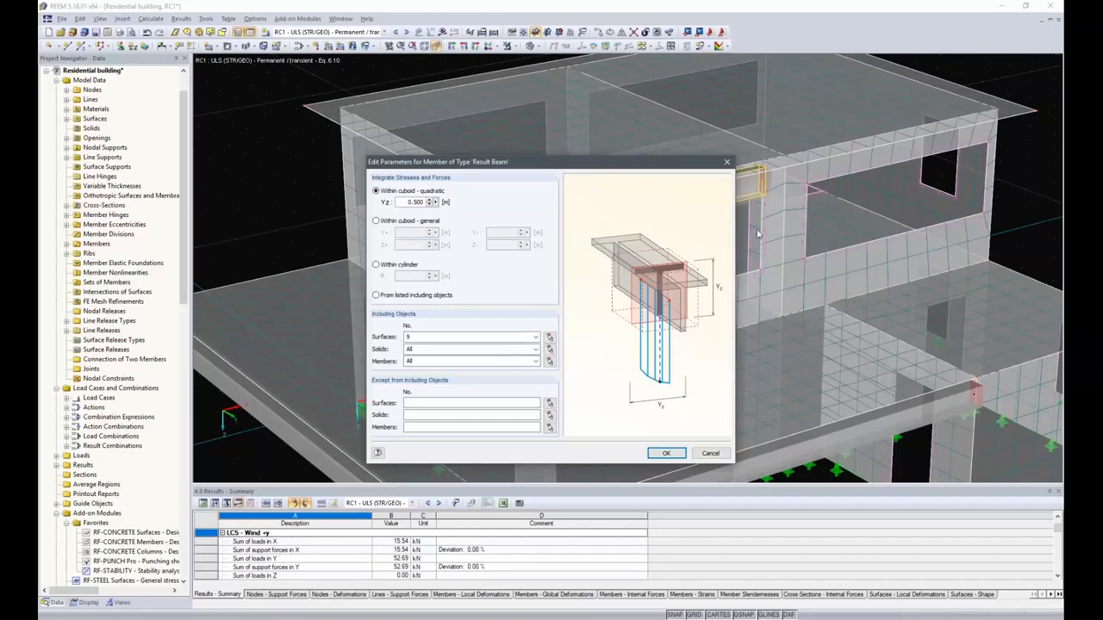
pyautogui.click(672, 453)
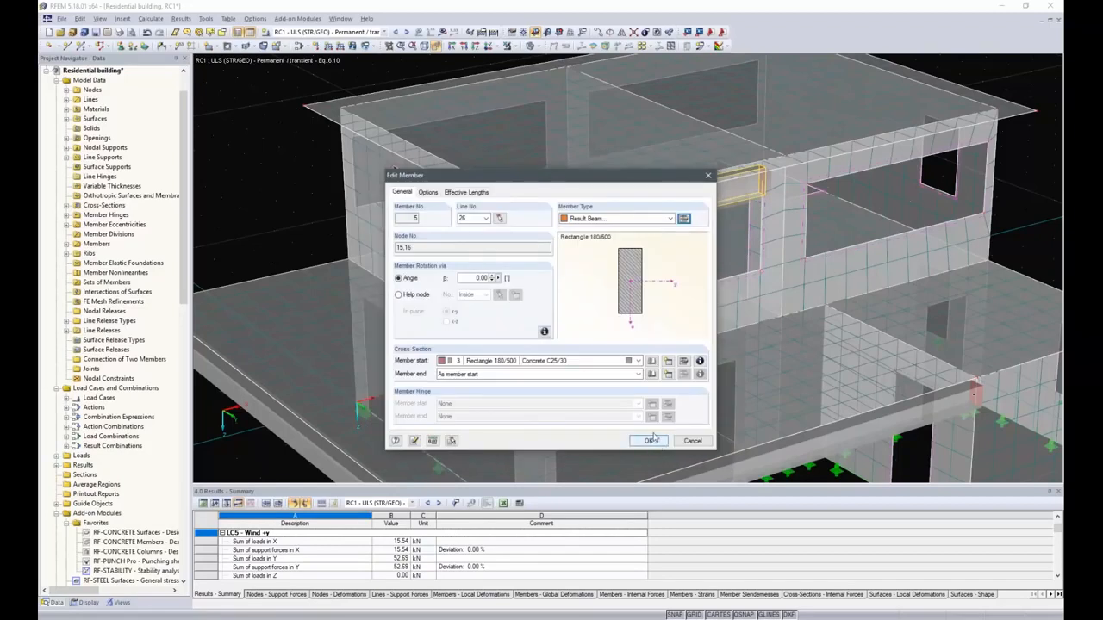
# View the member's eccentricity options and close the member dialog.
pyautogui.click(428, 192)
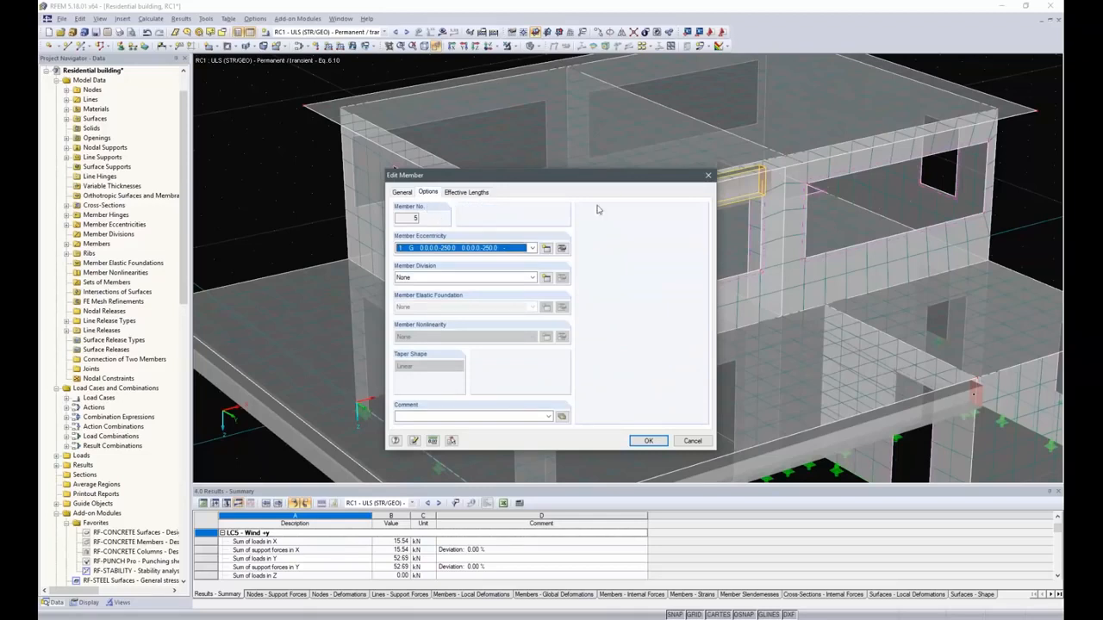
pyautogui.moveTo(617, 178); pyautogui.dragTo(414, 229)
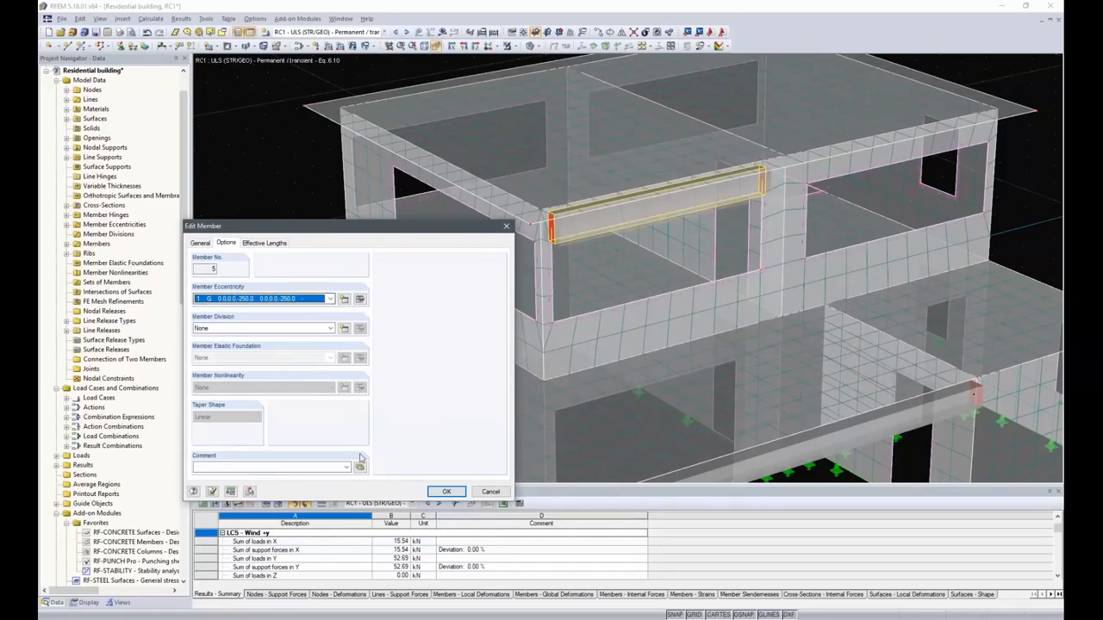
pyautogui.click(429, 492)
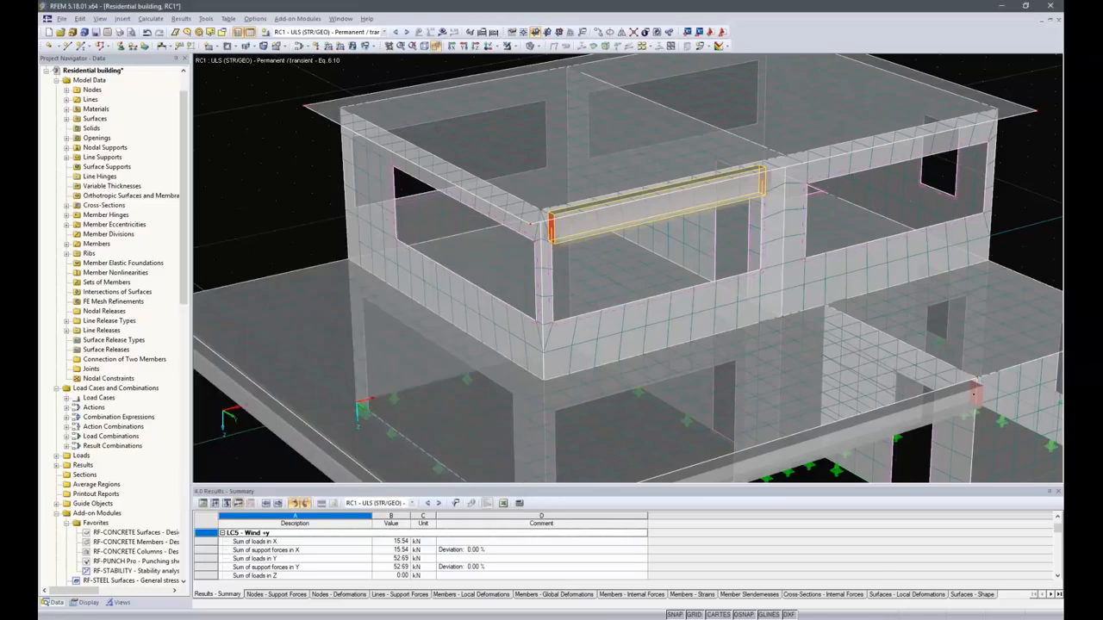
# Set the integration width on side 1 of the ground-floor edge rib to L/6.
pyautogui.scroll(-5, 664, 226)
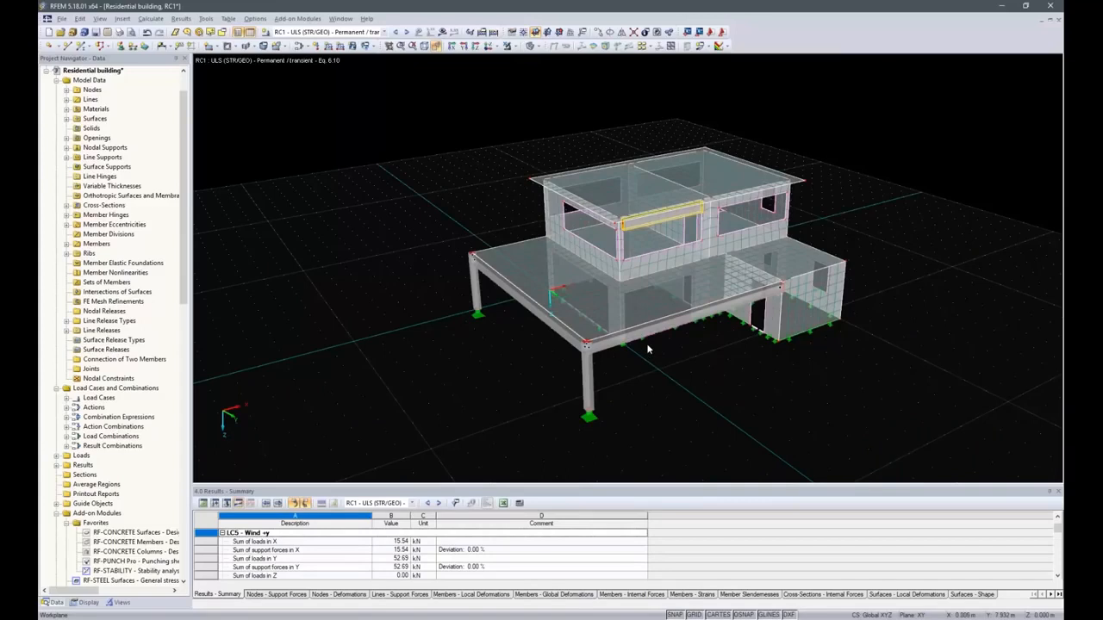
pyautogui.click(674, 318)
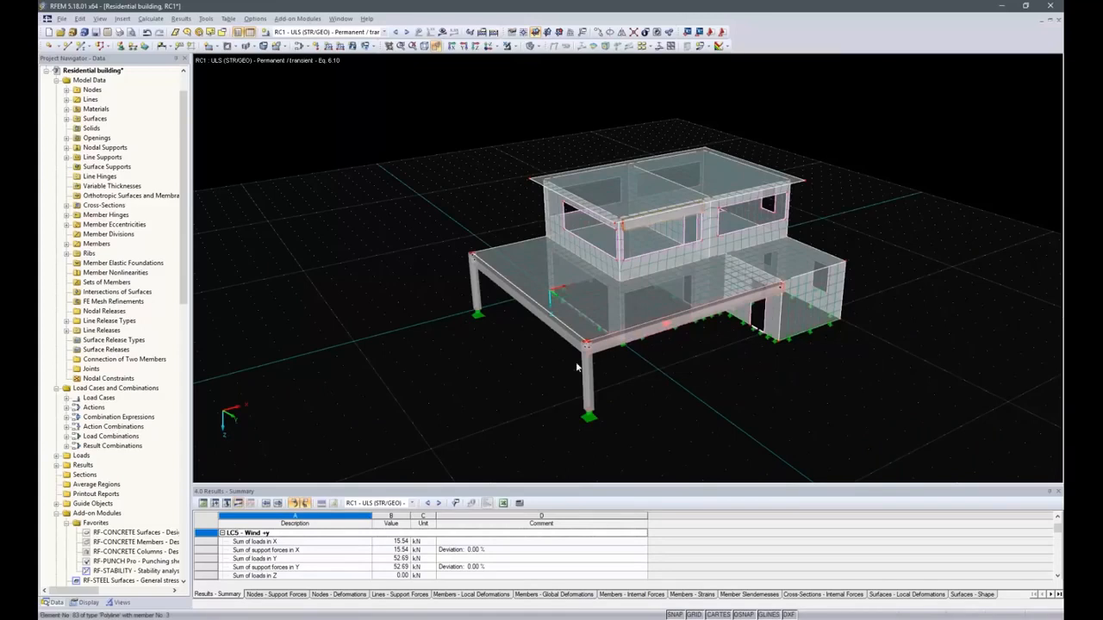
pyautogui.doubleClick(545, 324)
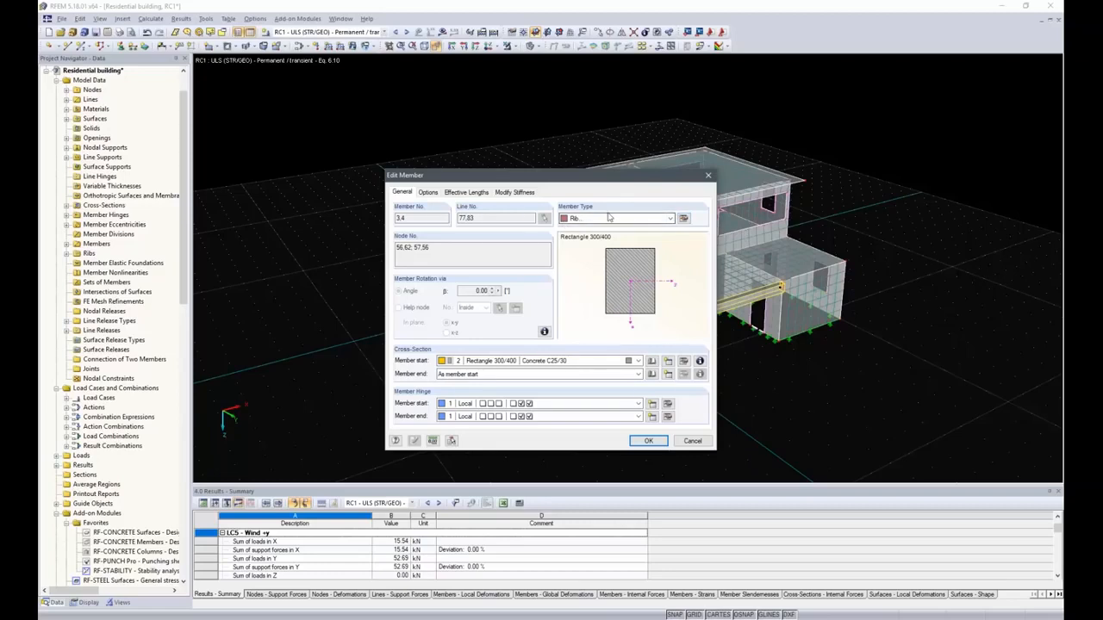
pyautogui.click(684, 219)
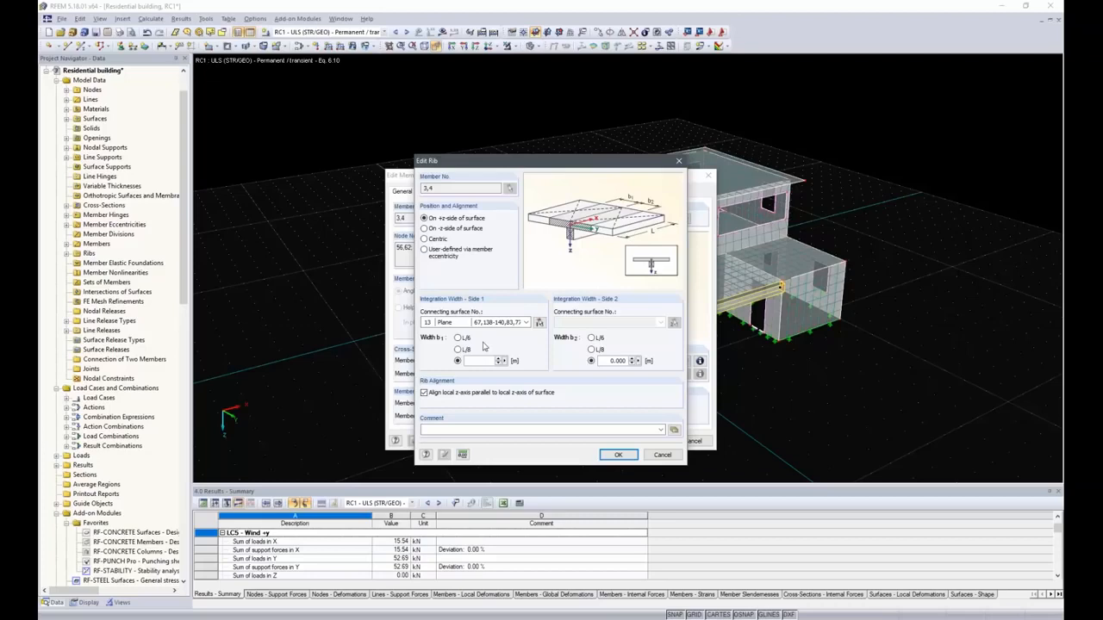
pyautogui.click(458, 338)
pyautogui.click(616, 458)
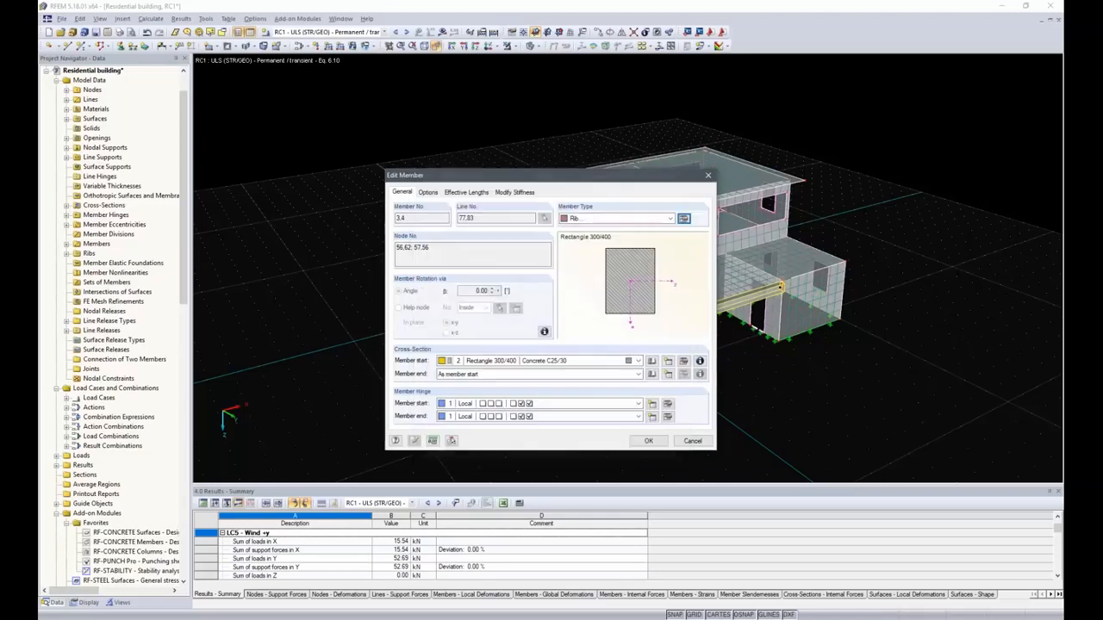
pyautogui.click(648, 440)
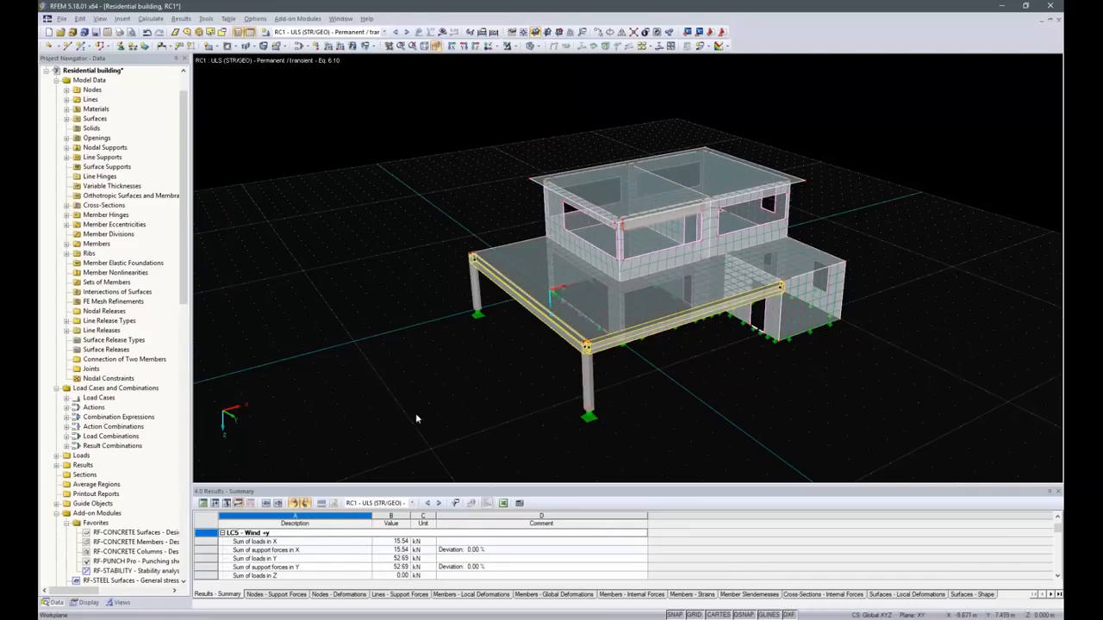
# Open RF-CONCRETE Surfaces and set the national annex to DIN:2015 Germany.
pyautogui.doubleClick(128, 533)
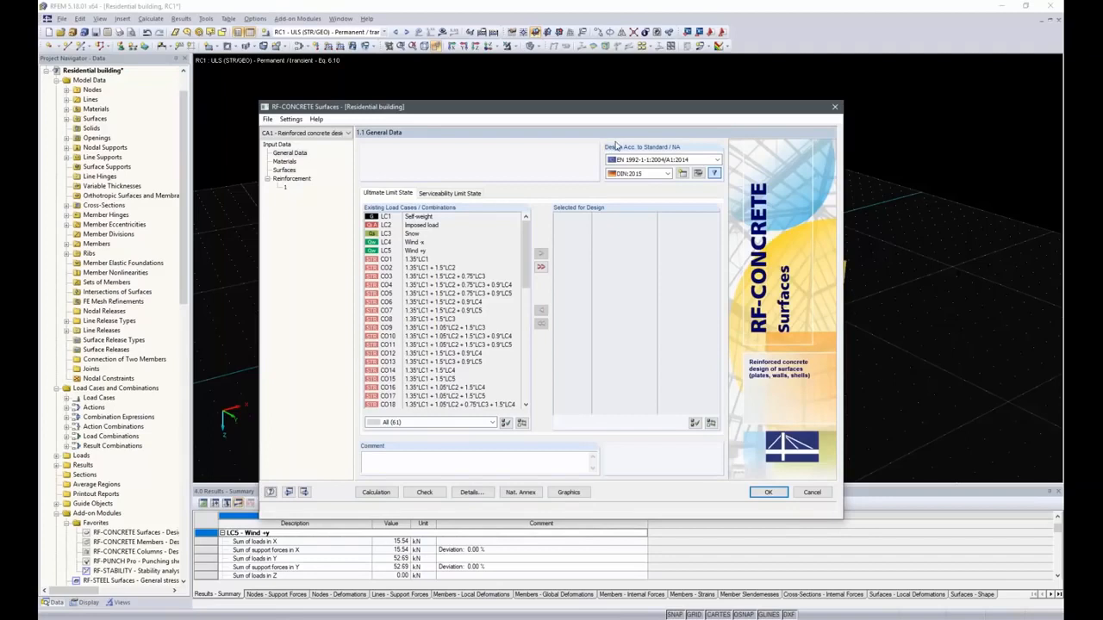
pyautogui.click(651, 160)
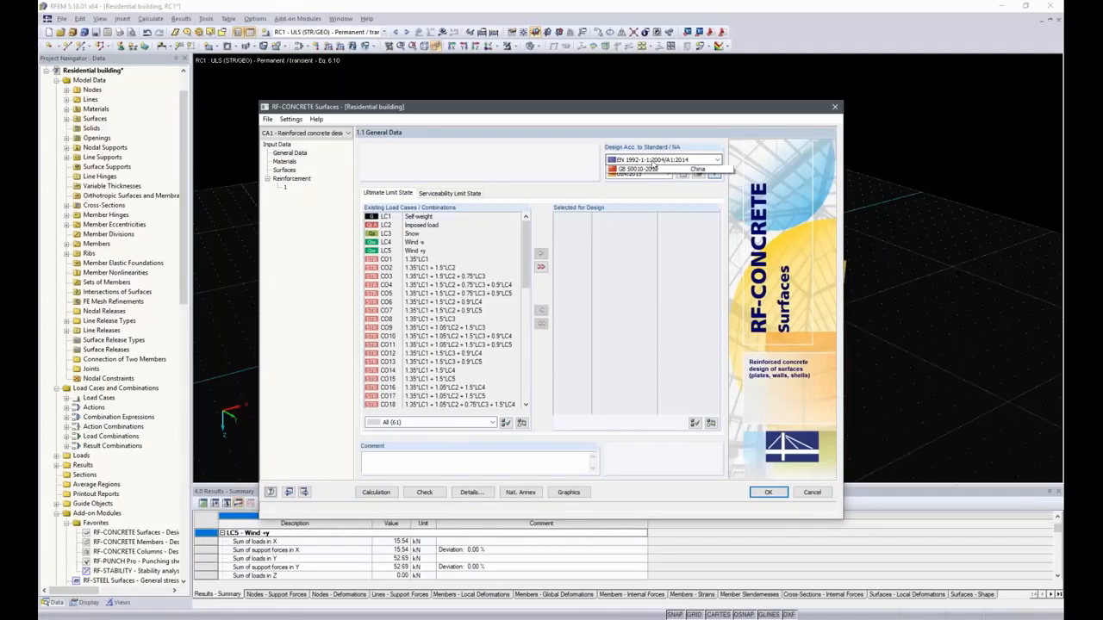
pyautogui.click(651, 161)
pyautogui.click(651, 175)
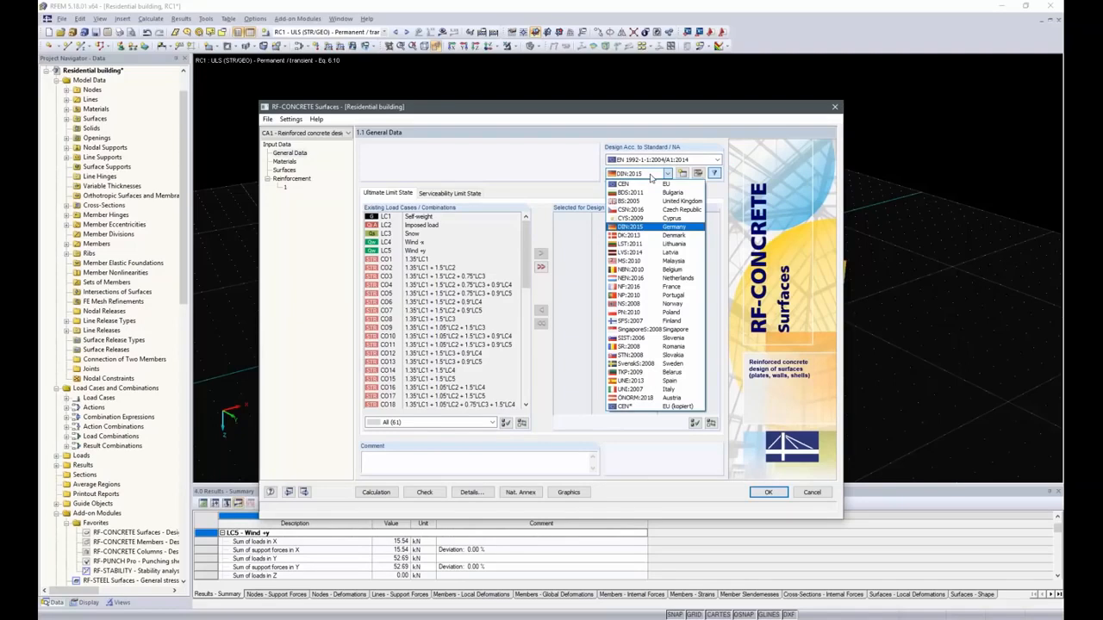
pyautogui.click(642, 226)
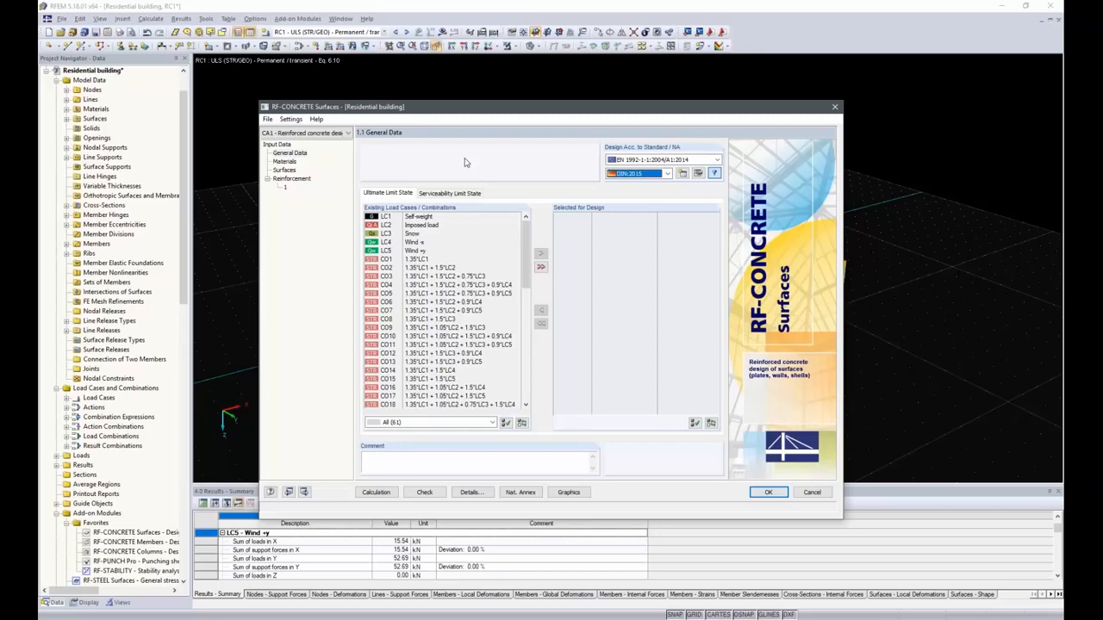
# Select result combination RC1 for ultimate limit state design.
pyautogui.scroll(-7, 483, 310)
pyautogui.scroll(-5, 517, 329)
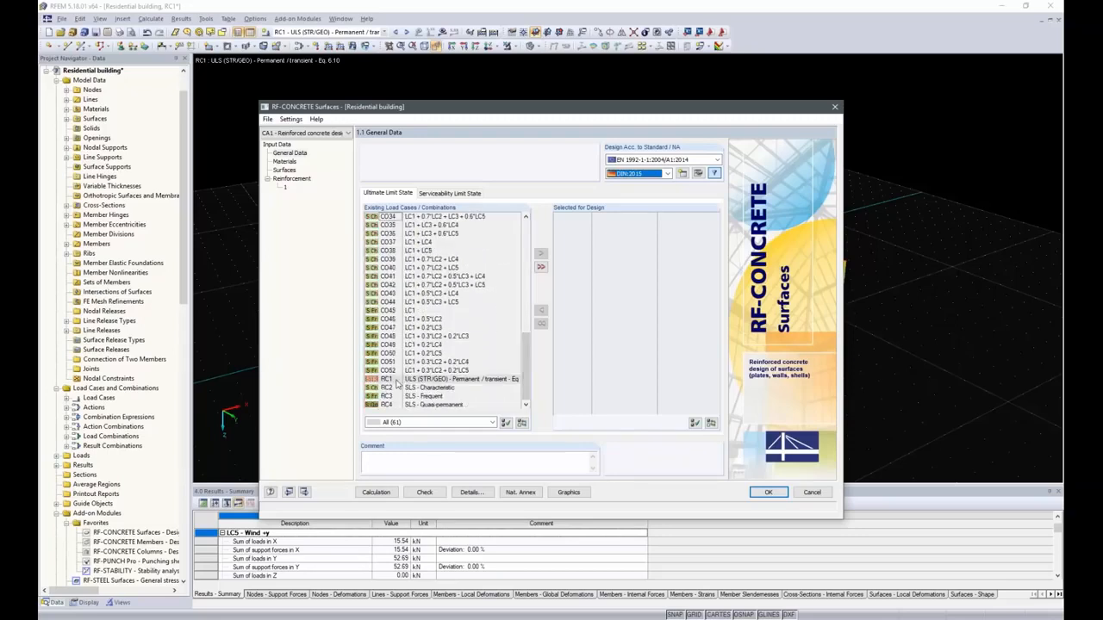
pyautogui.doubleClick(392, 380)
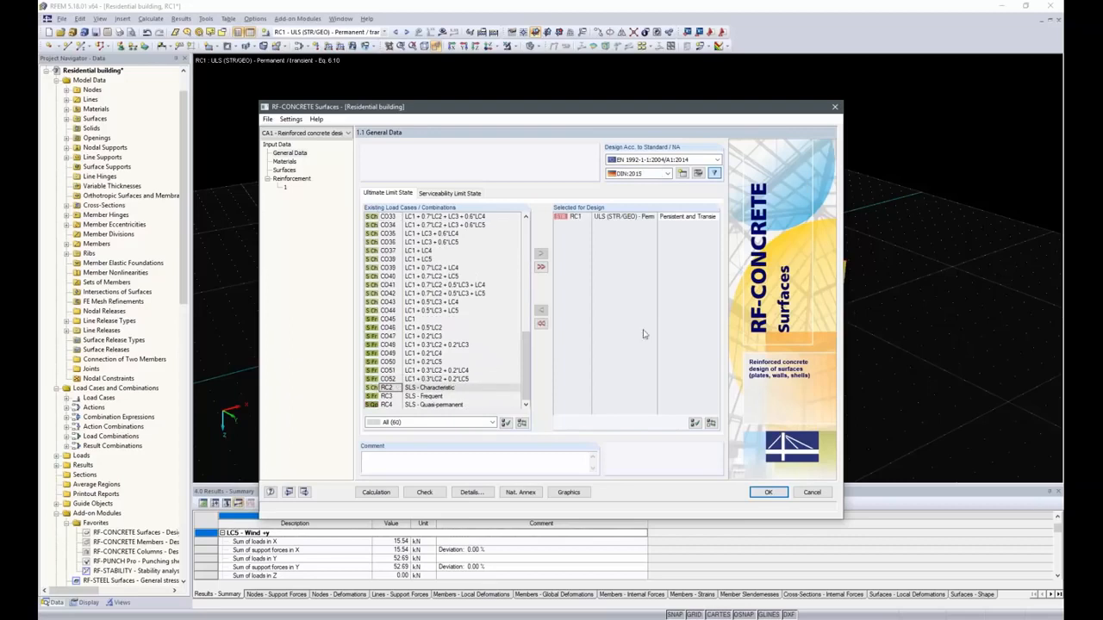
# Add result combinations RC2 and RC3 to the serviceability limit state design.
pyautogui.click(442, 195)
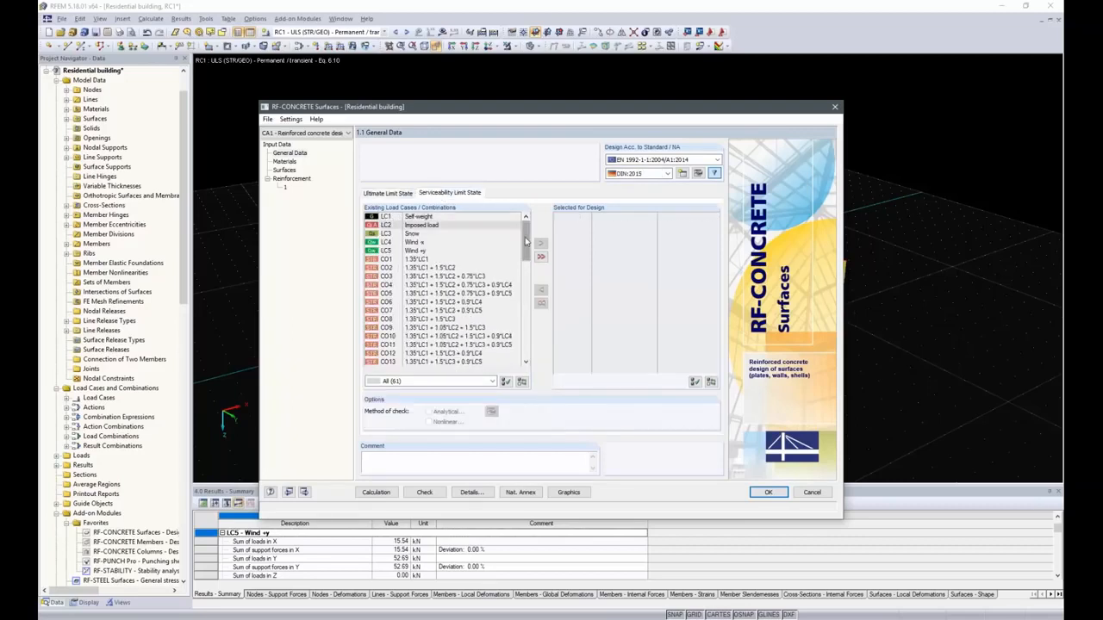
pyautogui.moveTo(526, 242); pyautogui.dragTo(526, 343)
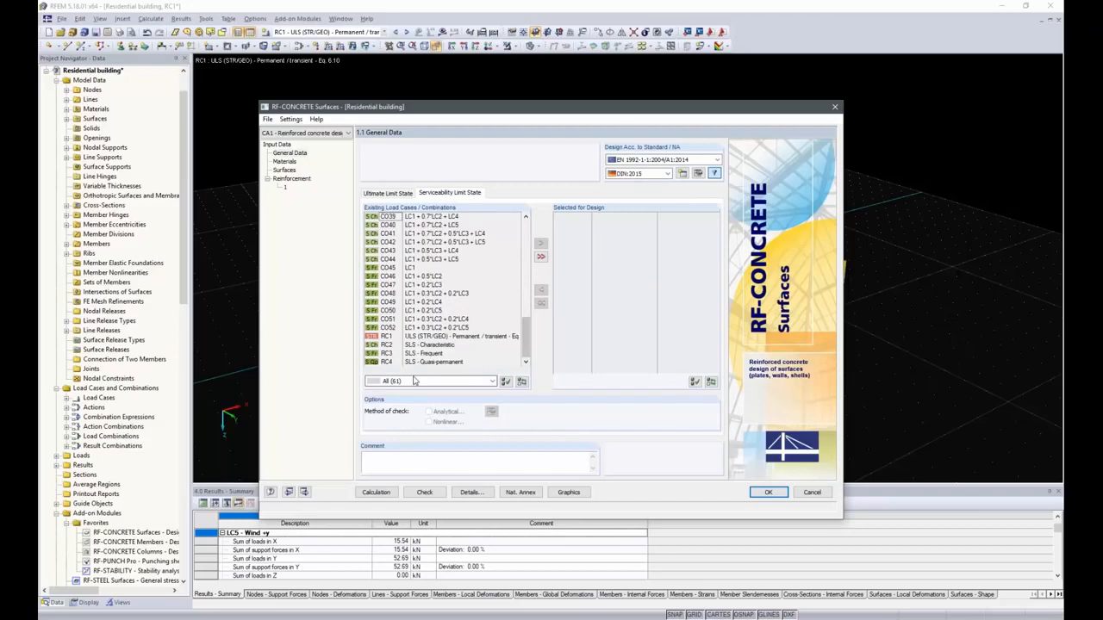
pyautogui.click(409, 346)
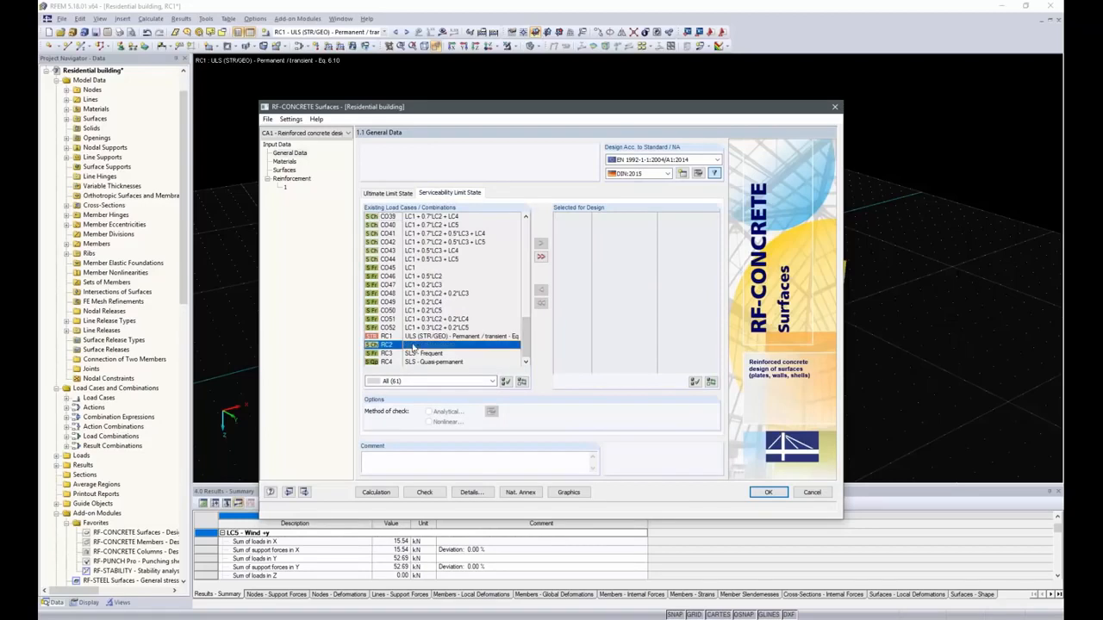
pyautogui.keyDown('shift'); pyautogui.click(409, 354); pyautogui.keyUp('shift')
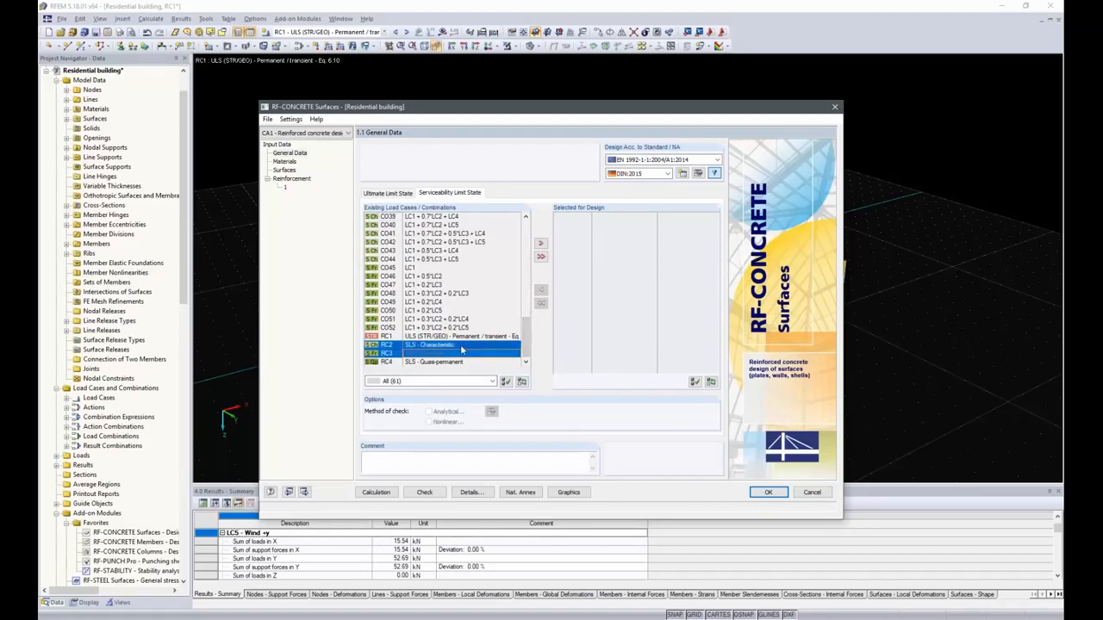
pyautogui.click(540, 243)
# Add load combinations CO22 and CO23 to the serviceability limit state design as well.
pyautogui.moveTo(526, 340); pyautogui.dragTo(525, 303)
pyautogui.scroll(1, 415, 255)
pyautogui.moveTo(415, 253); pyautogui.dragTo(417, 260)
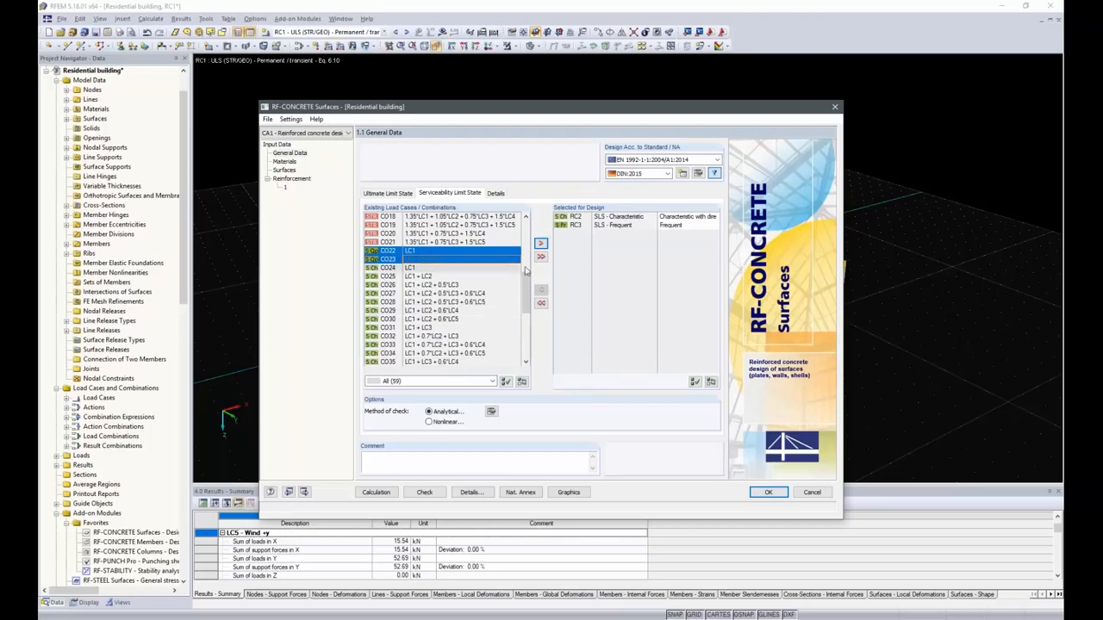
pyautogui.click(540, 243)
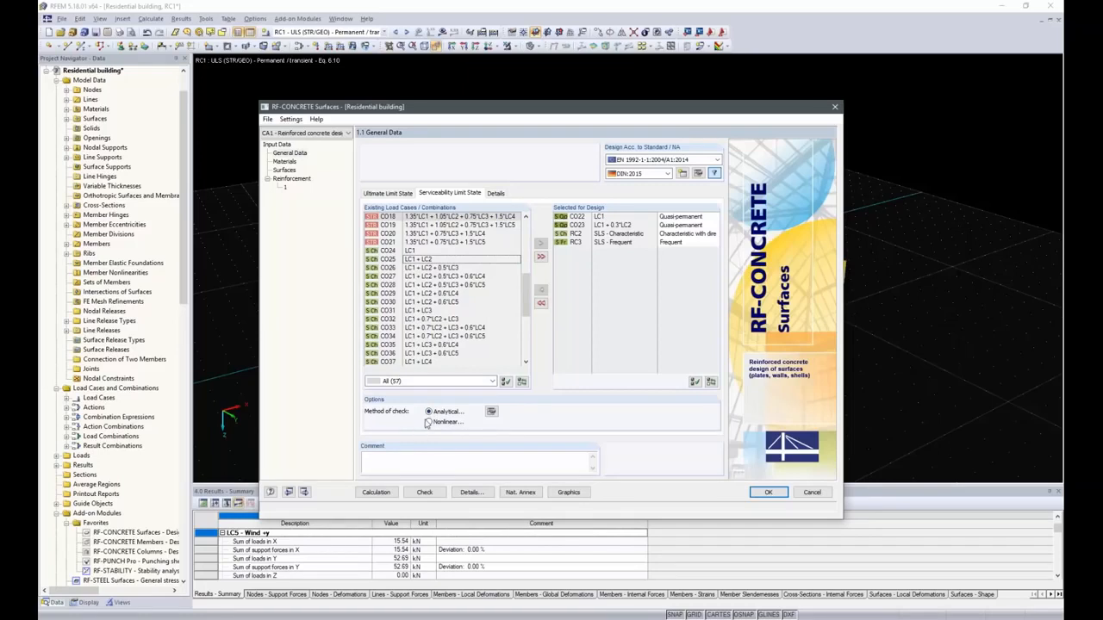
# In the analytical SLS method settings, enable deflection design with RF-CONCRETE Deflect including shrinkage.
pyautogui.click(491, 413)
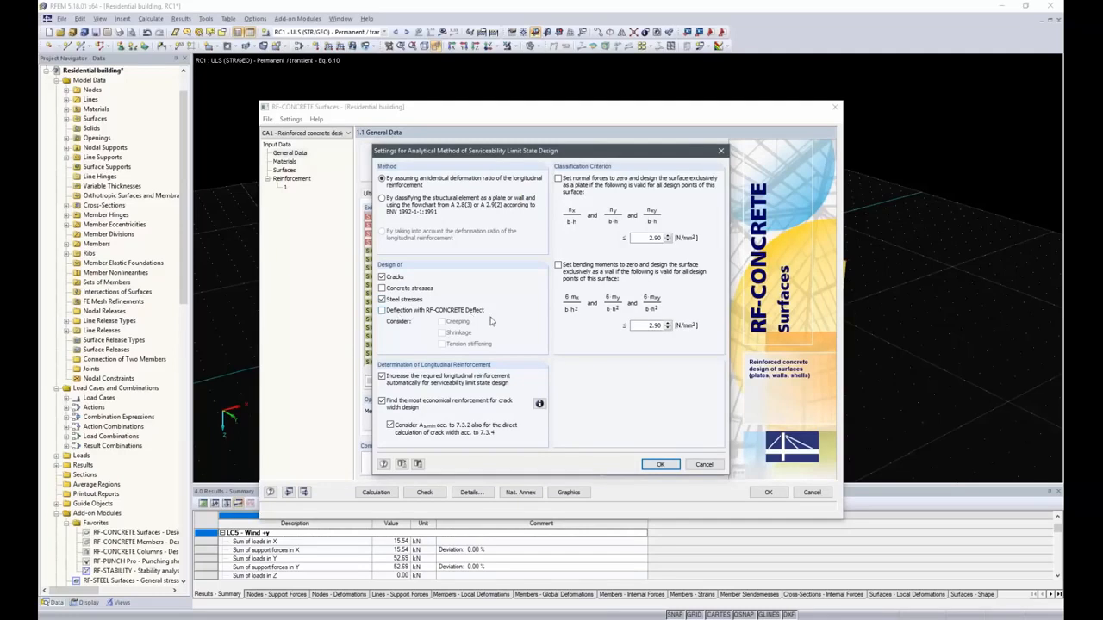
pyautogui.click(382, 310)
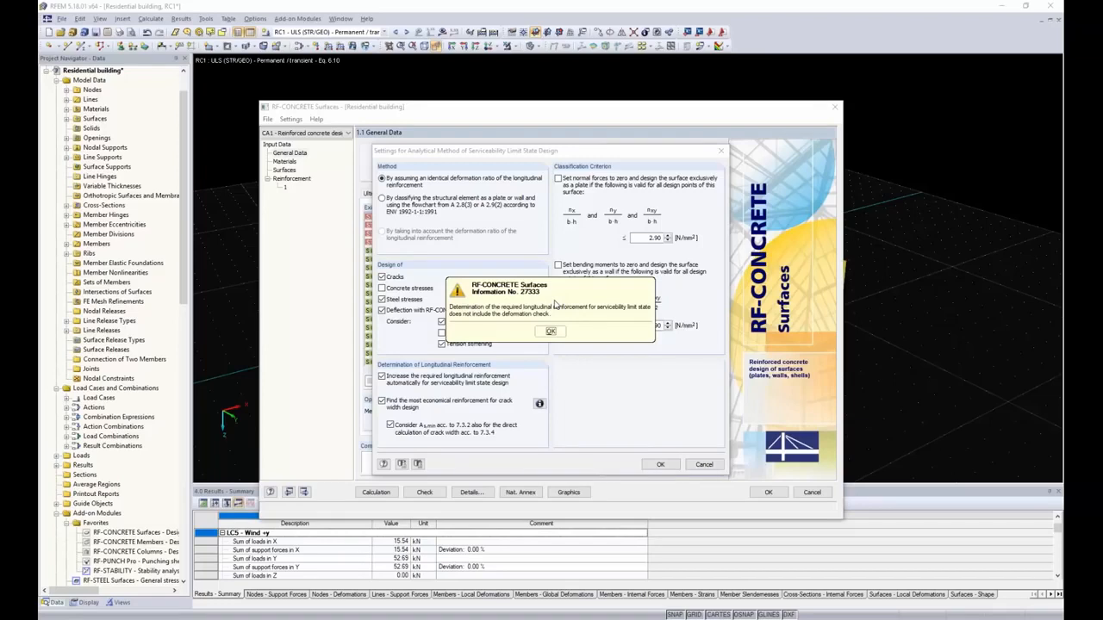
pyautogui.click(550, 330)
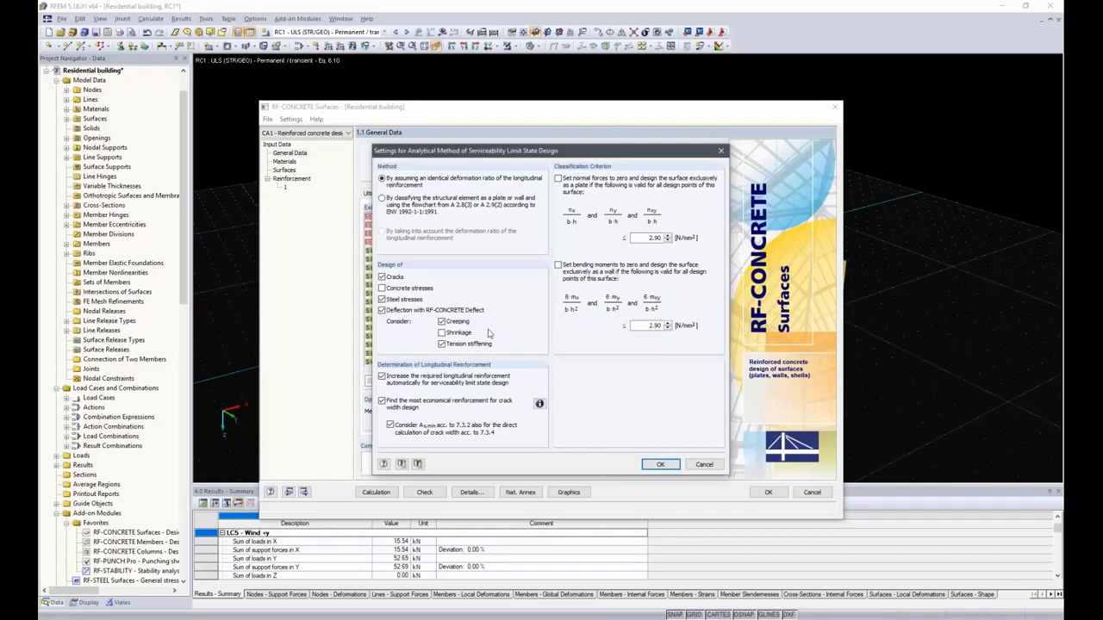
pyautogui.click(441, 333)
pyautogui.click(660, 464)
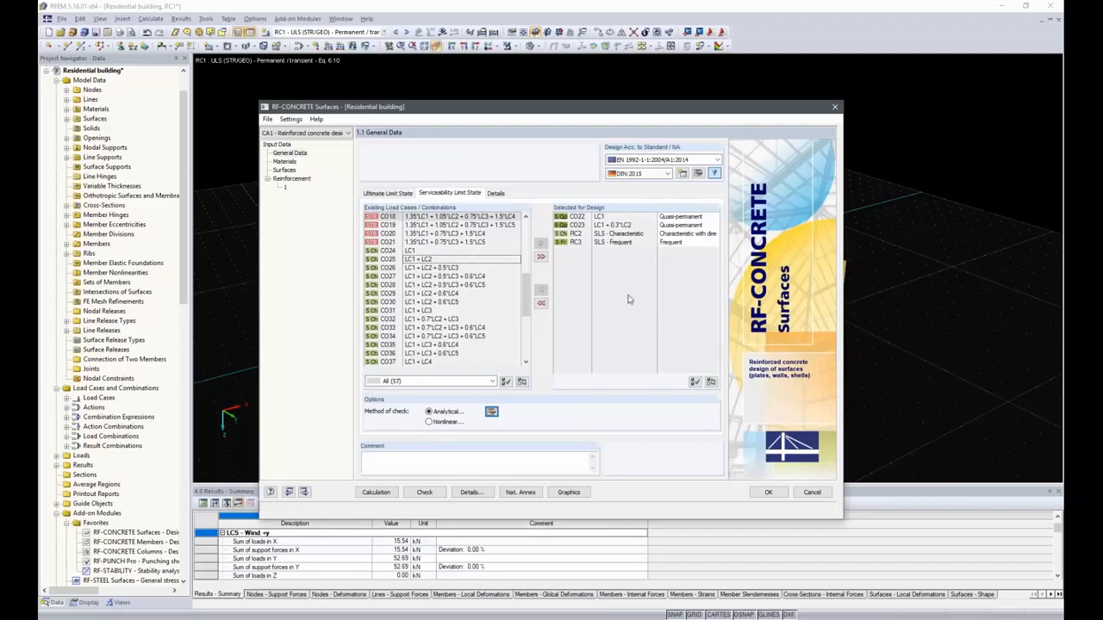
# On the Materials page, select B 500 S (A) as the reinforcing steel.
pyautogui.click(285, 162)
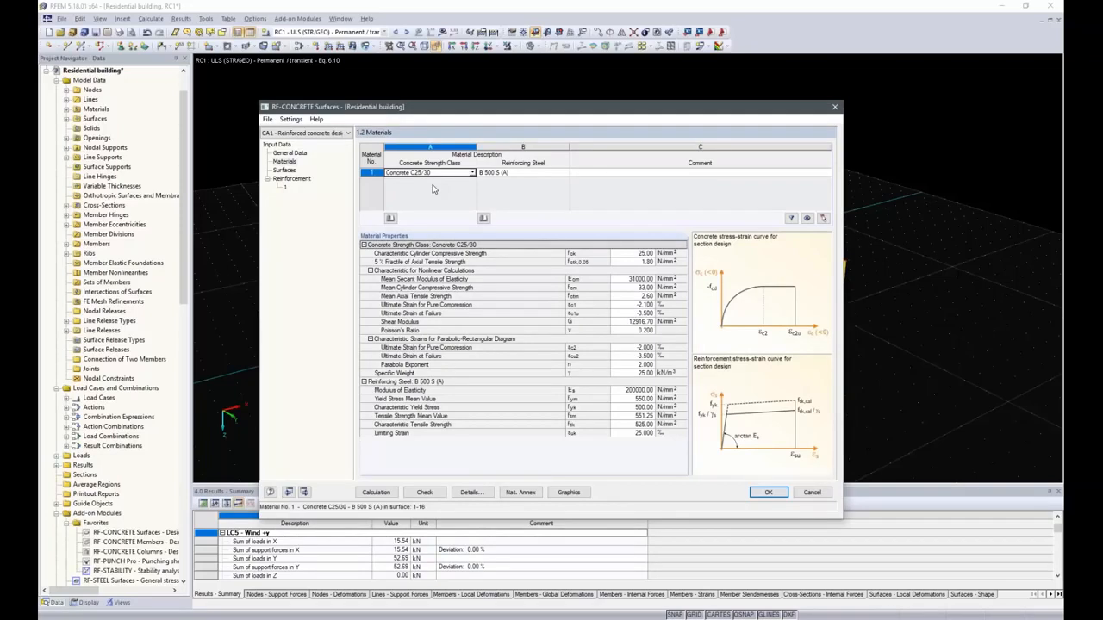
pyautogui.click(567, 176)
pyautogui.click(566, 173)
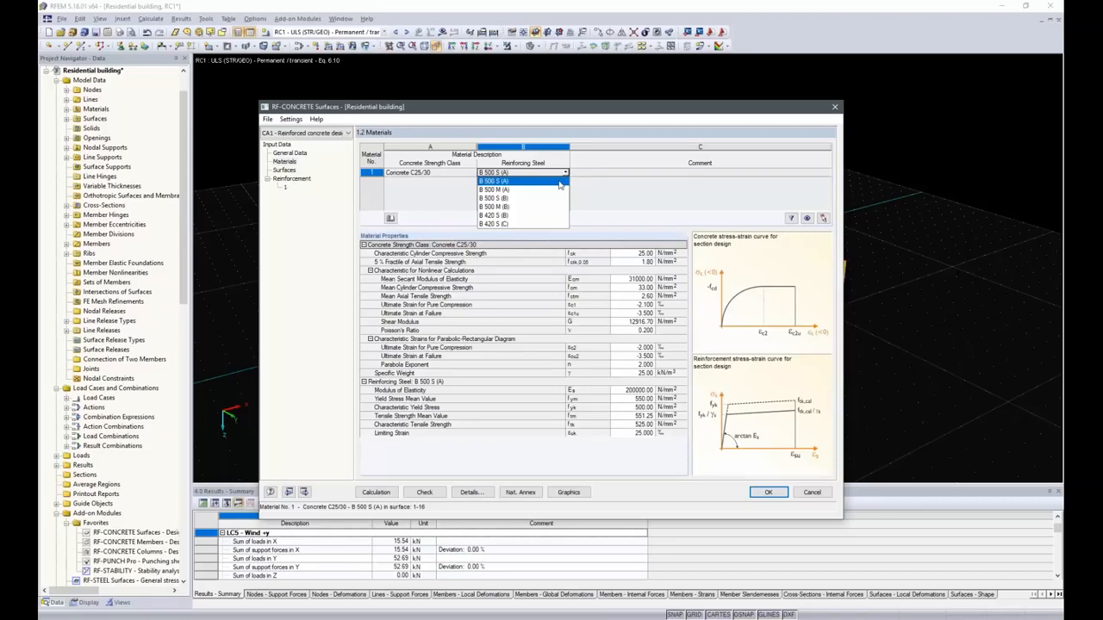
pyautogui.click(559, 183)
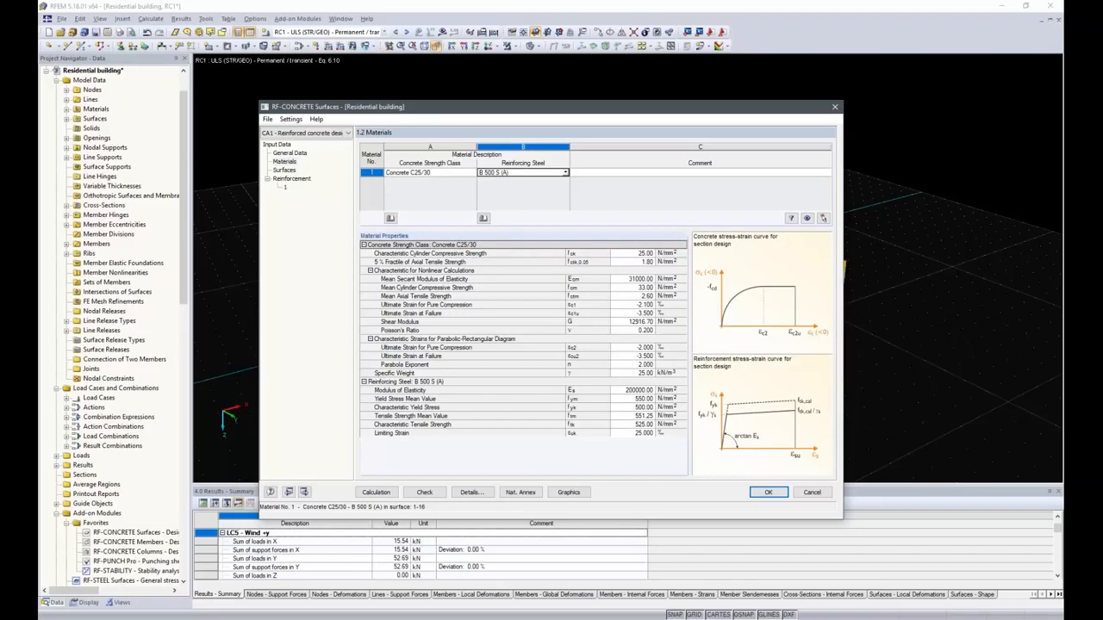
# Set the surfaces' deformation limit to user-defined relative L/250, picking the reference length of 5.000 m in the model.
pyautogui.click(285, 169)
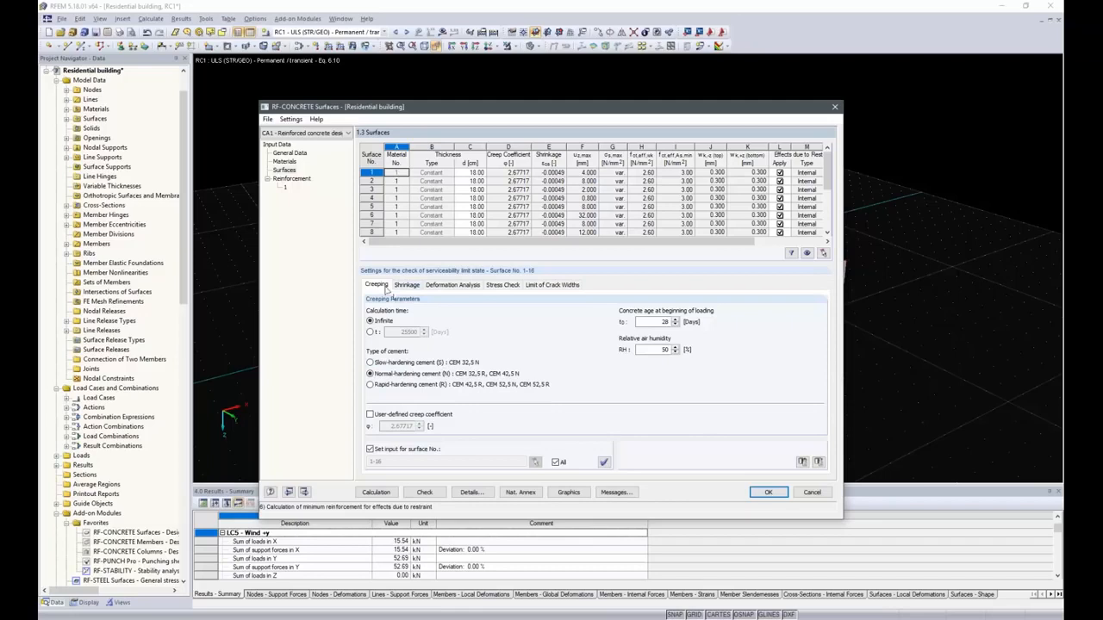
pyautogui.click(447, 286)
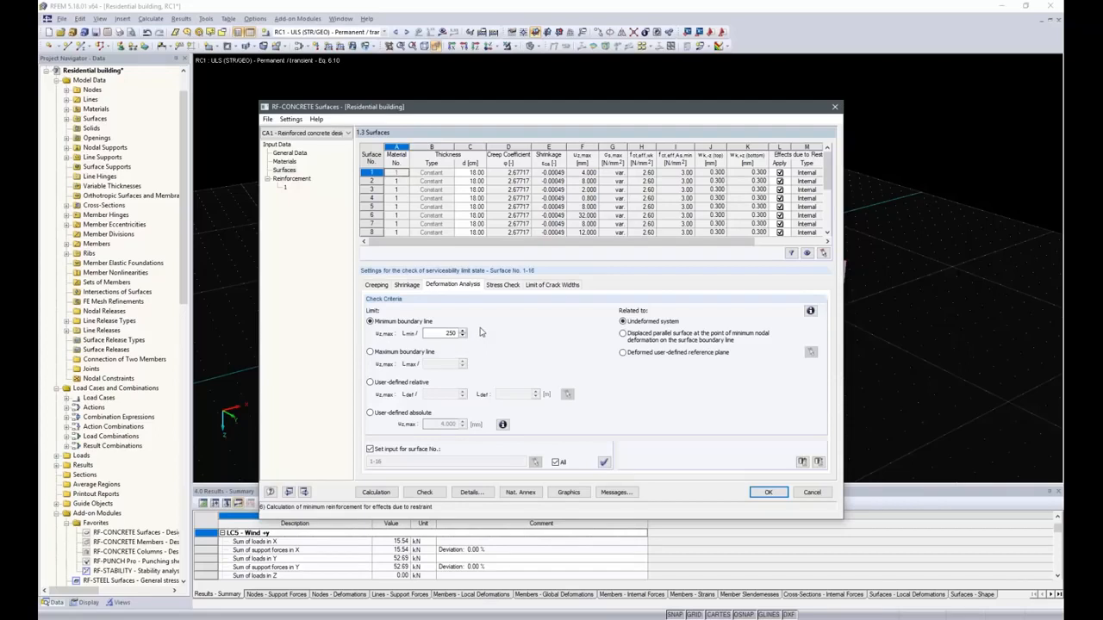
pyautogui.moveTo(567, 107); pyautogui.dragTo(593, 370)
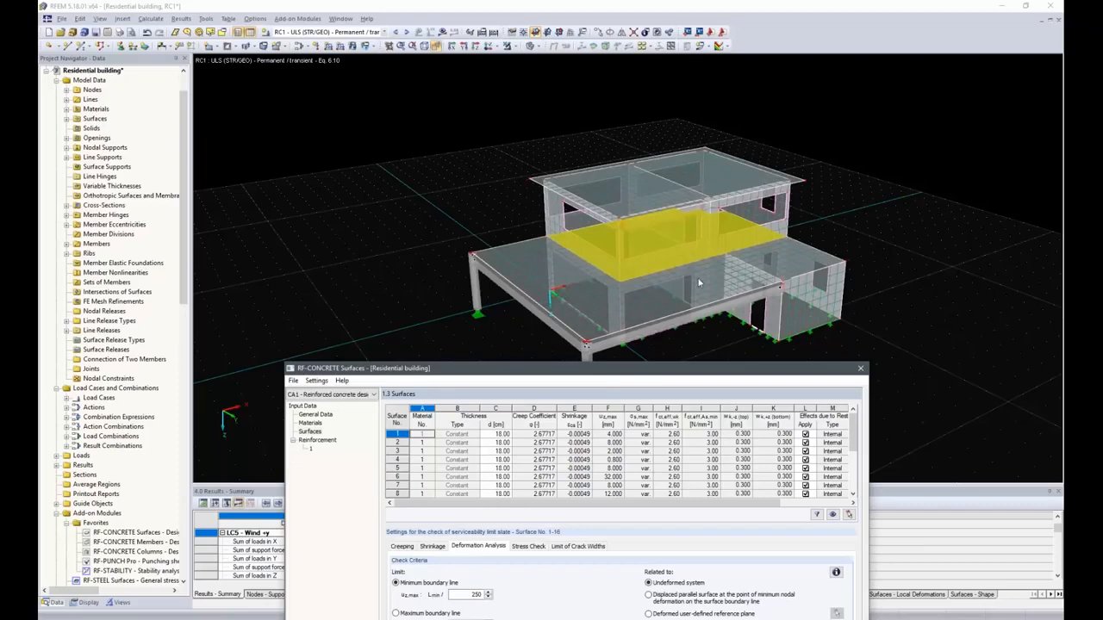
pyautogui.moveTo(602, 382); pyautogui.dragTo(611, 103)
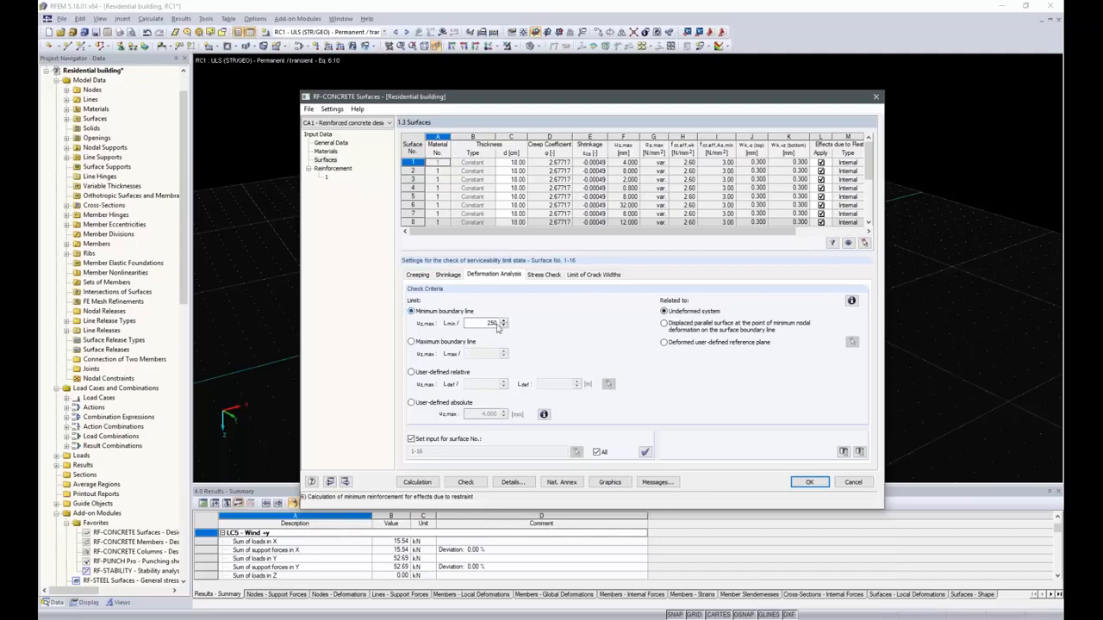
pyautogui.click(411, 373)
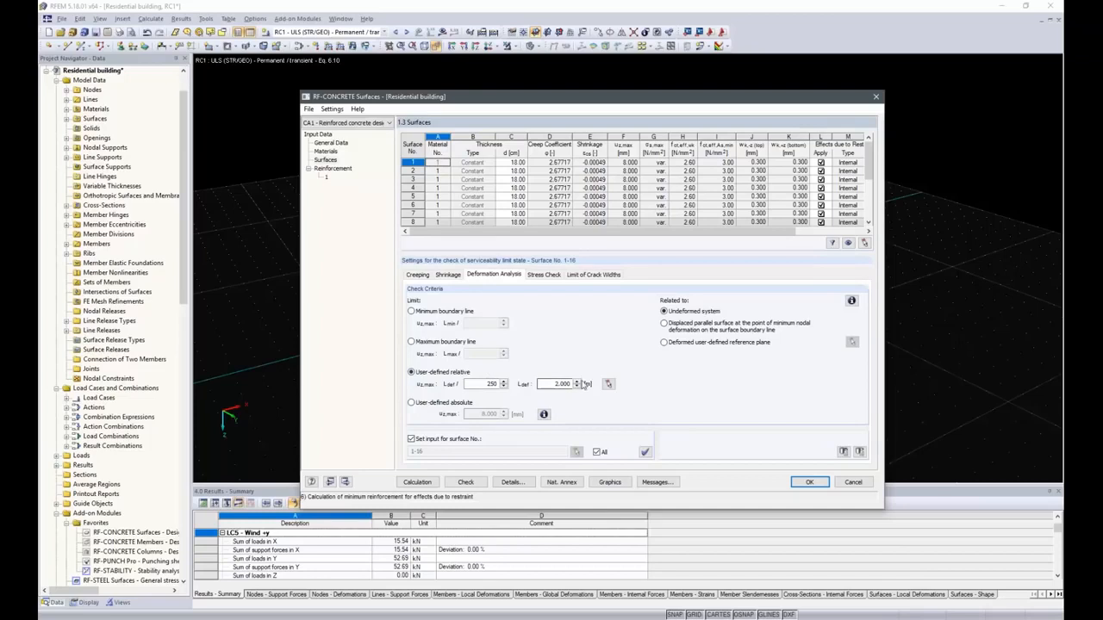
pyautogui.click(608, 384)
pyautogui.click(708, 258)
pyautogui.click(620, 281)
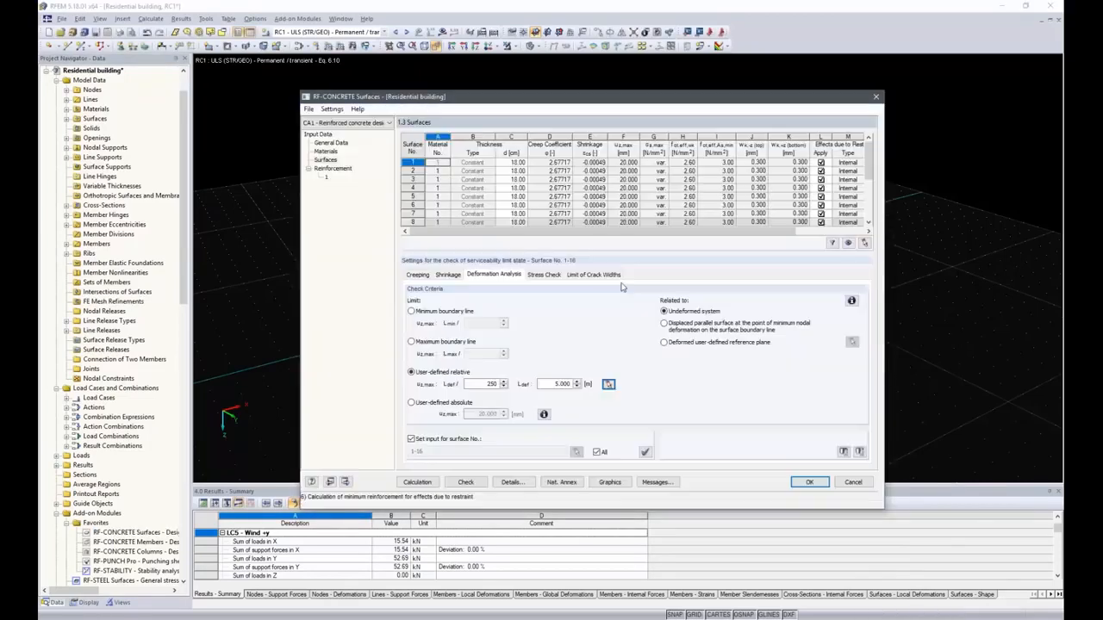
pyautogui.click(556, 383)
# Switch the allowable crack width limit to user-defined and view the table of recommended crack width values.
pyautogui.click(544, 275)
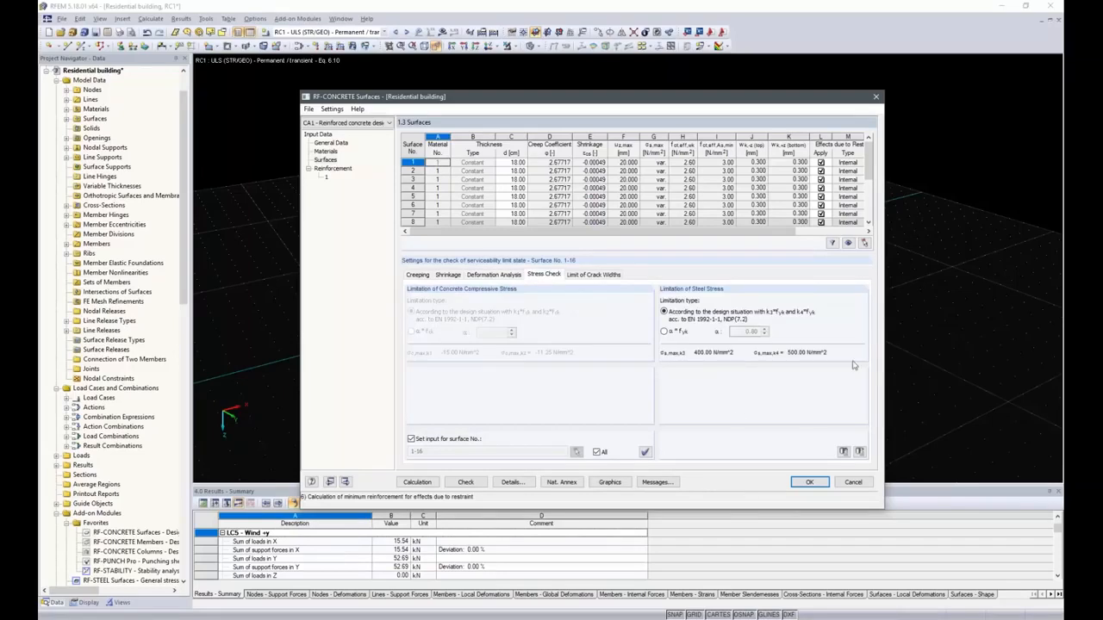
pyautogui.click(579, 275)
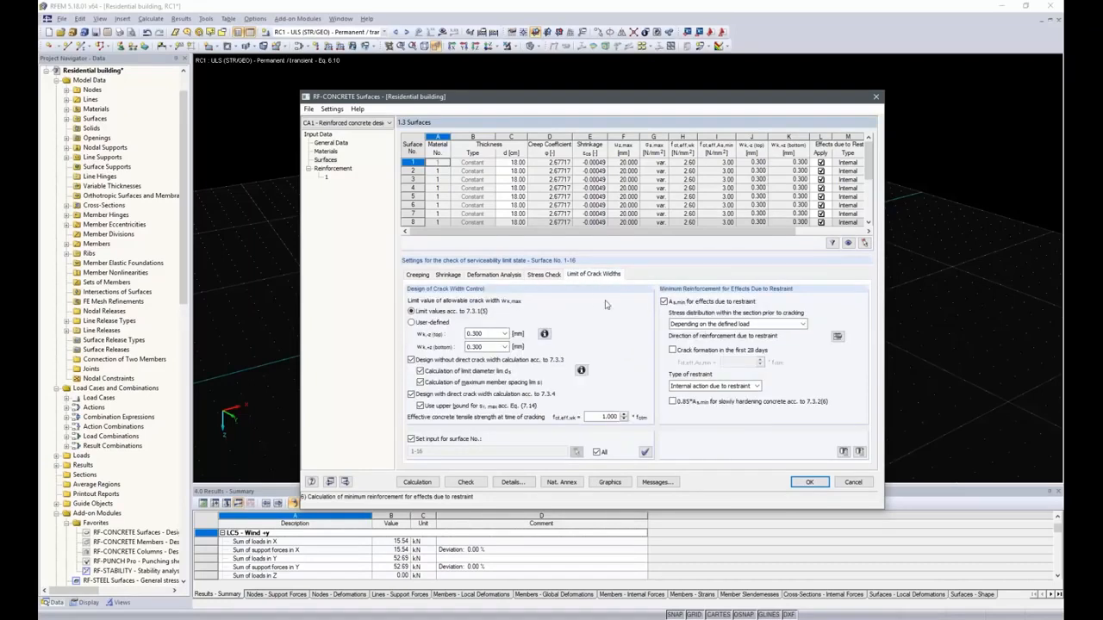
pyautogui.click(412, 322)
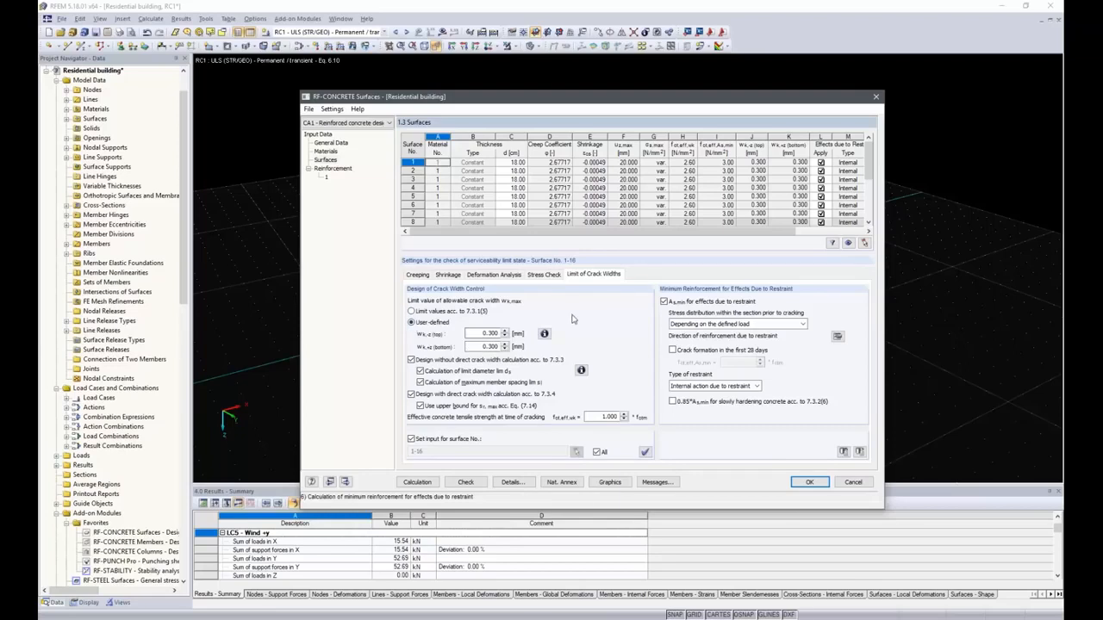
pyautogui.click(544, 333)
pyautogui.moveTo(663, 174); pyautogui.dragTo(695, 159)
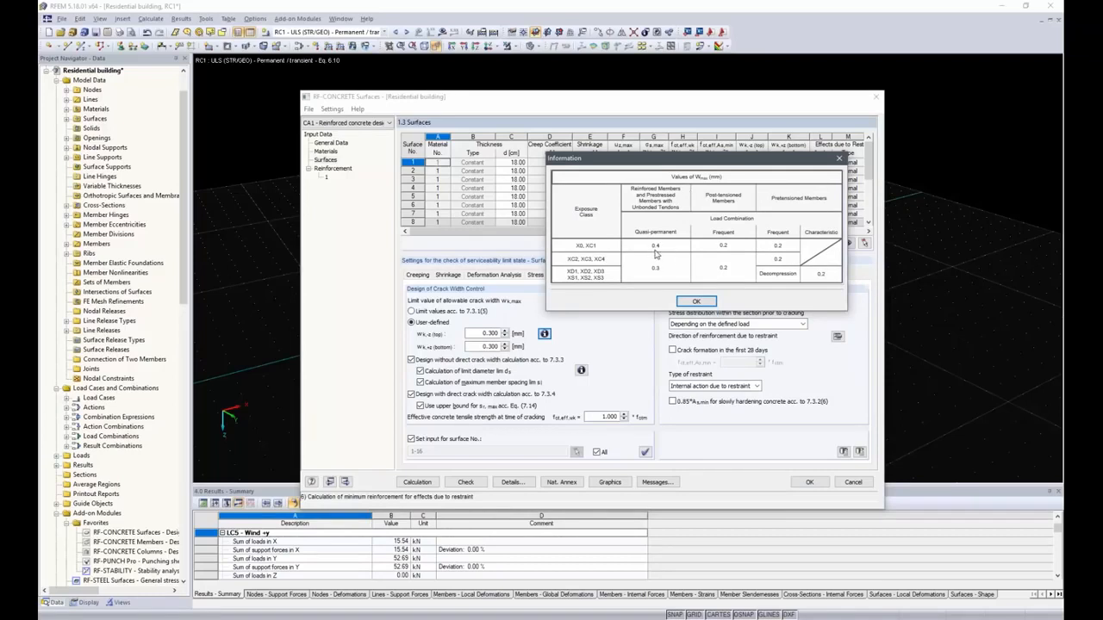
pyautogui.click(696, 301)
# Set the allowable crack widths at the top and bottom to 0.4 mm.
pyautogui.doubleClick(488, 332)
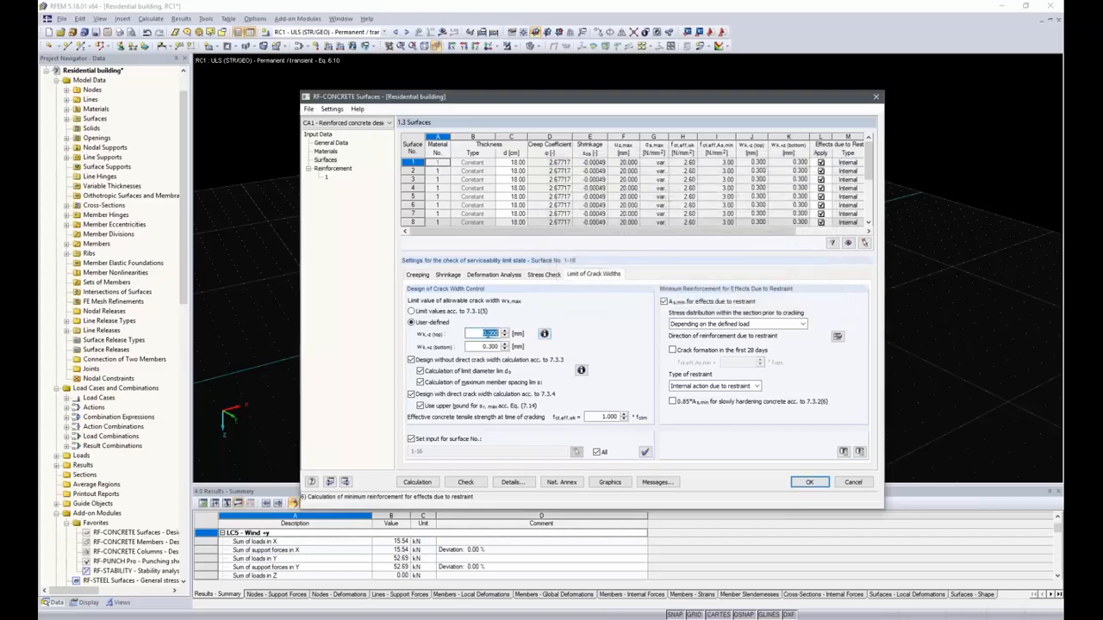
pyautogui.write('0.4')
pyautogui.press('Tab')
pyautogui.write('0.4')
pyautogui.press('Tab')
# Disable design without direct crack width calculation and set the restraint stress distribution to Approach of bending restraint.
pyautogui.click(411, 359)
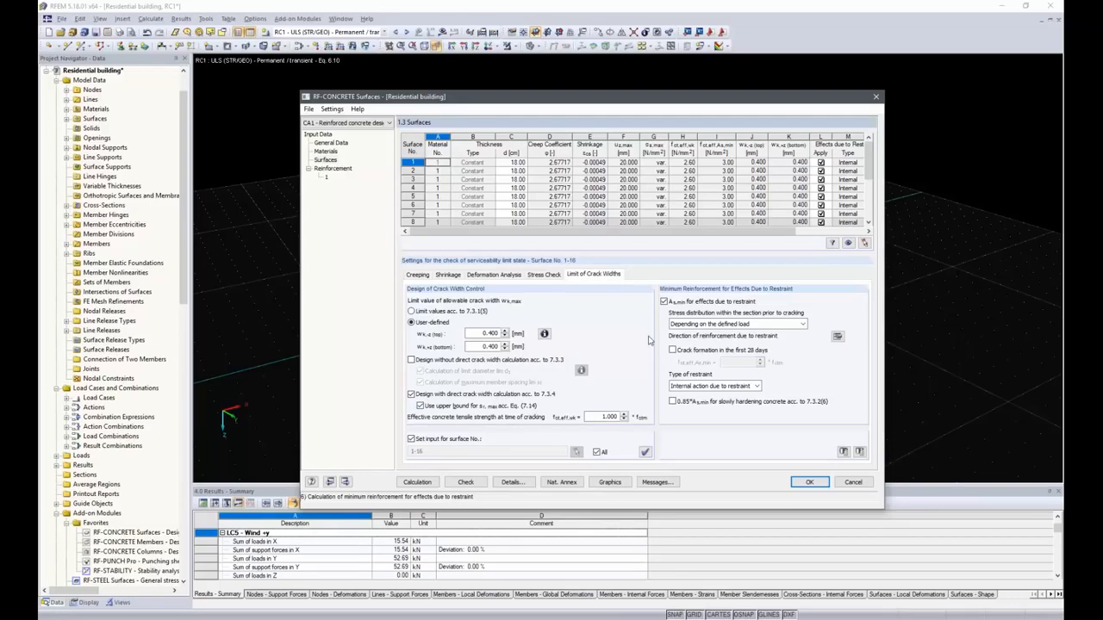
pyautogui.click(788, 324)
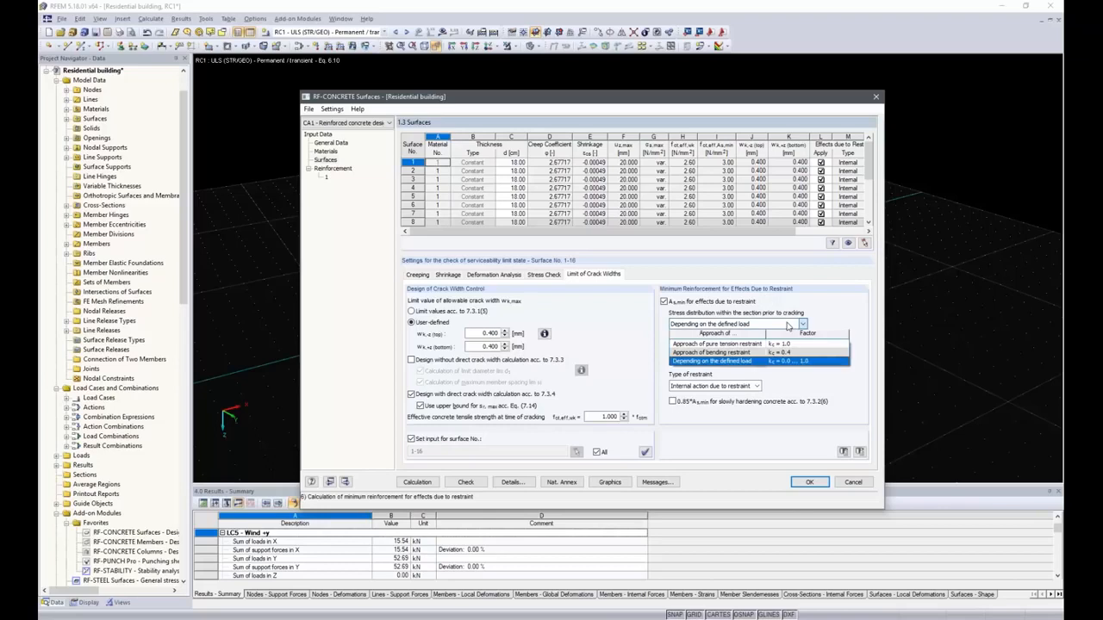
pyautogui.click(755, 353)
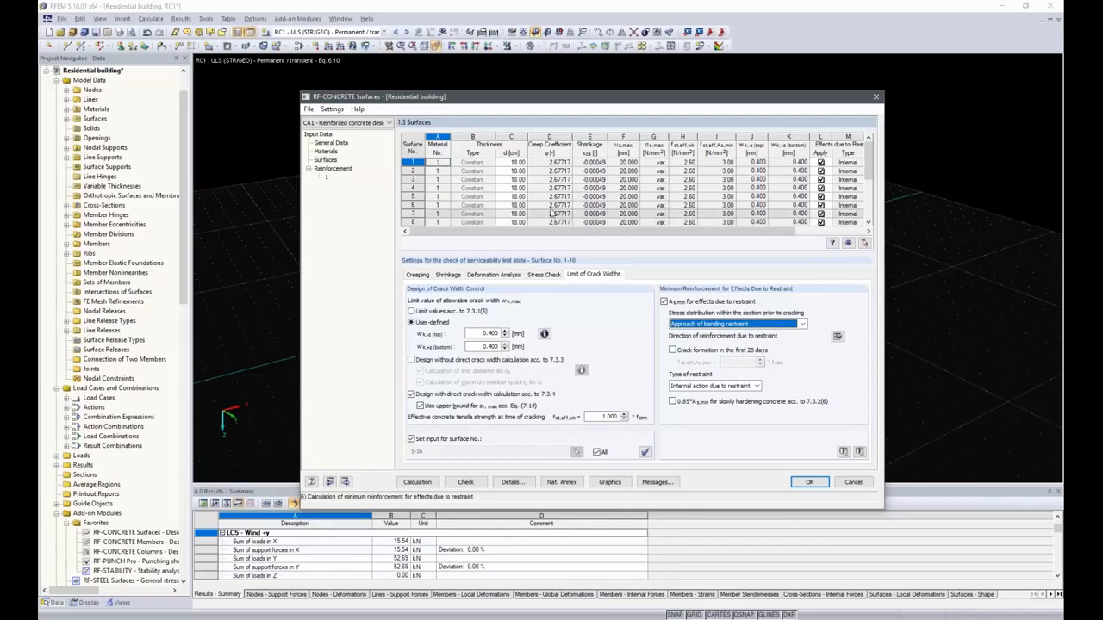
# Limit reinforcement group 1 to surface 1 by picking that surface in the model.
pyautogui.click(333, 168)
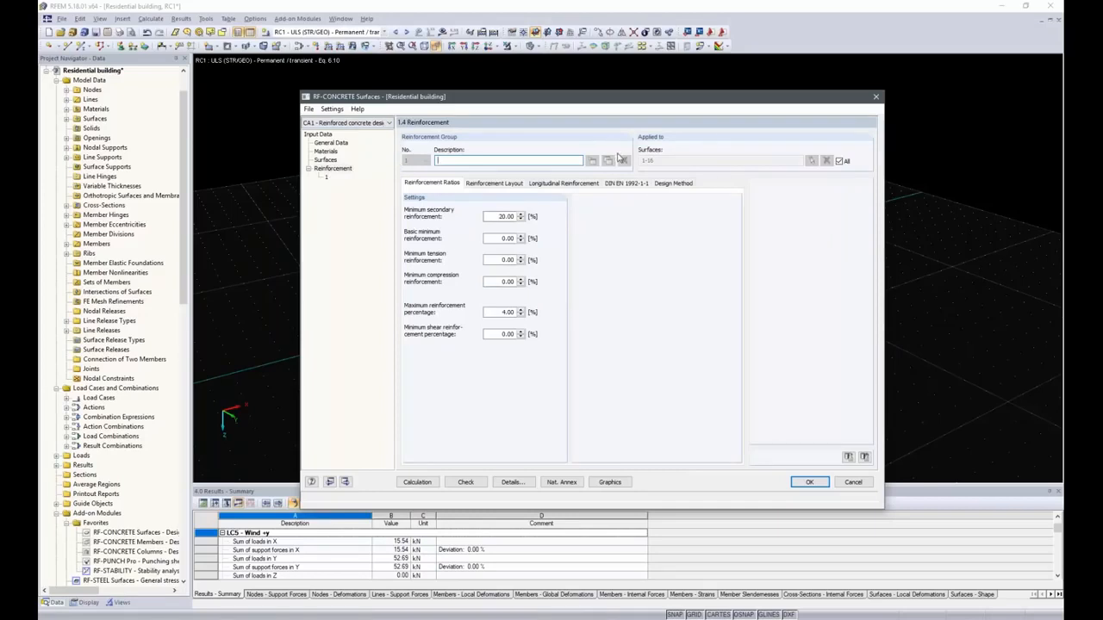
pyautogui.click(839, 162)
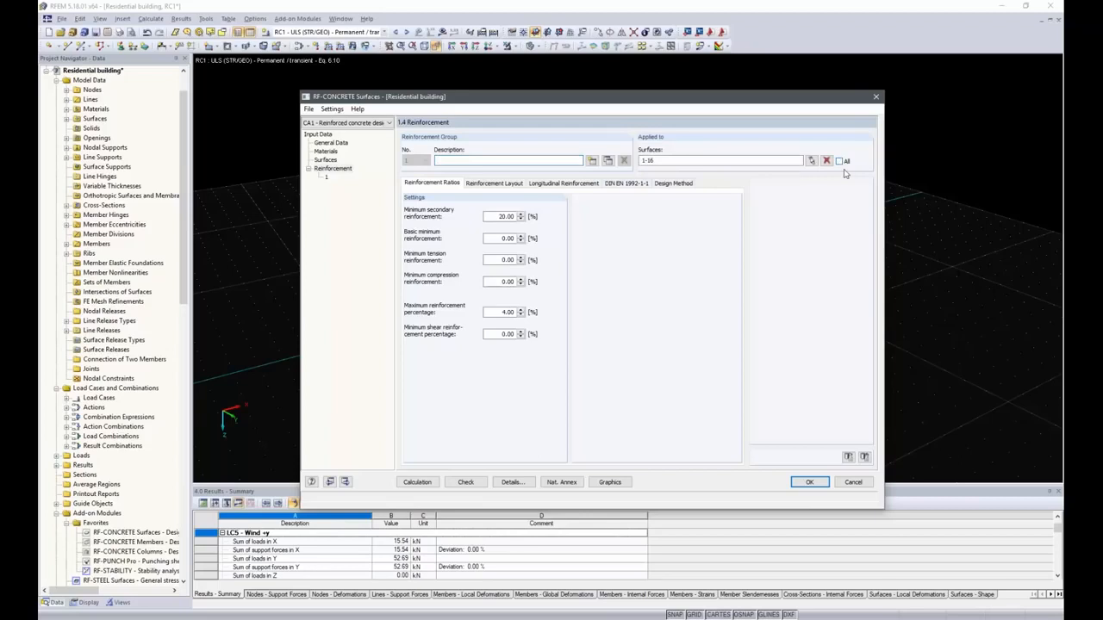
pyautogui.click(826, 160)
pyautogui.click(811, 162)
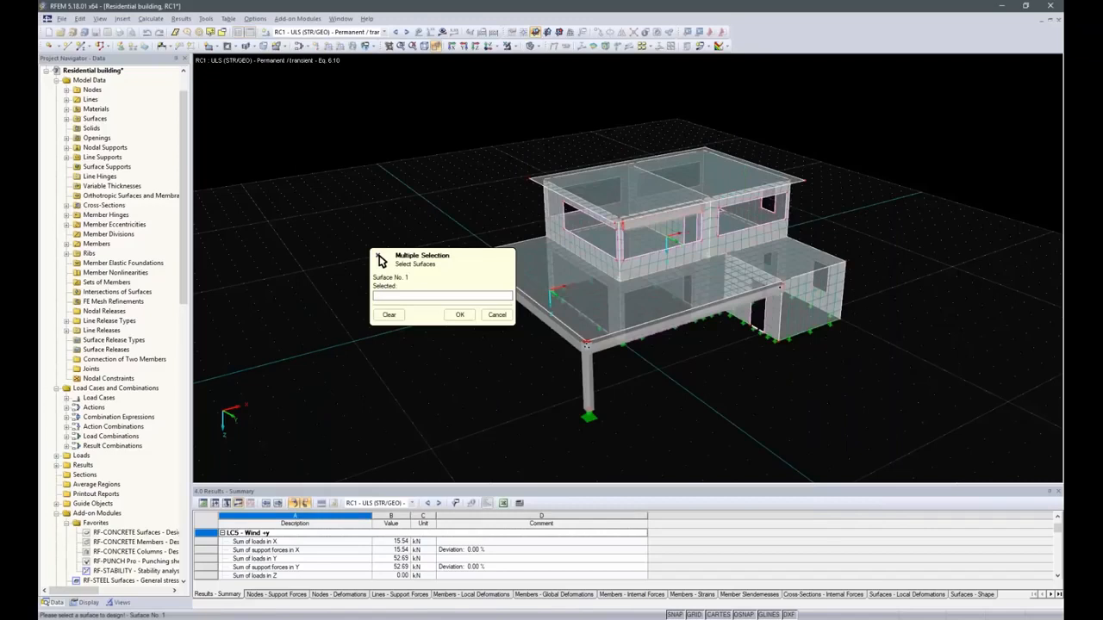
pyautogui.click(648, 261)
pyautogui.click(459, 315)
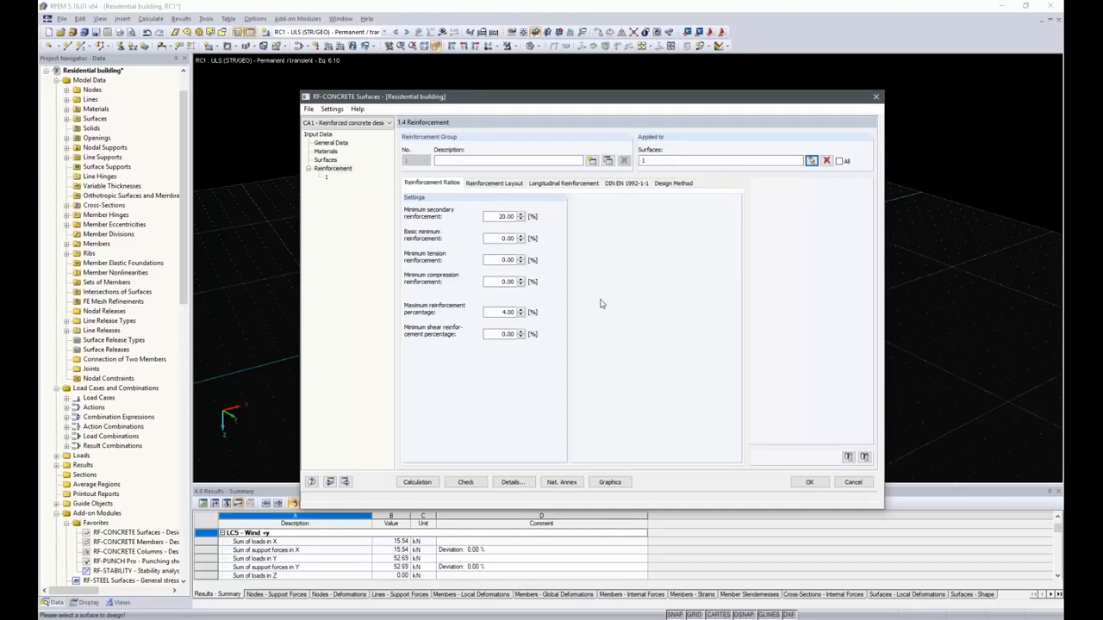
# Set the concrete cover to be determined according to the standard, reviewing the top and bottom cover parameters.
pyautogui.click(493, 185)
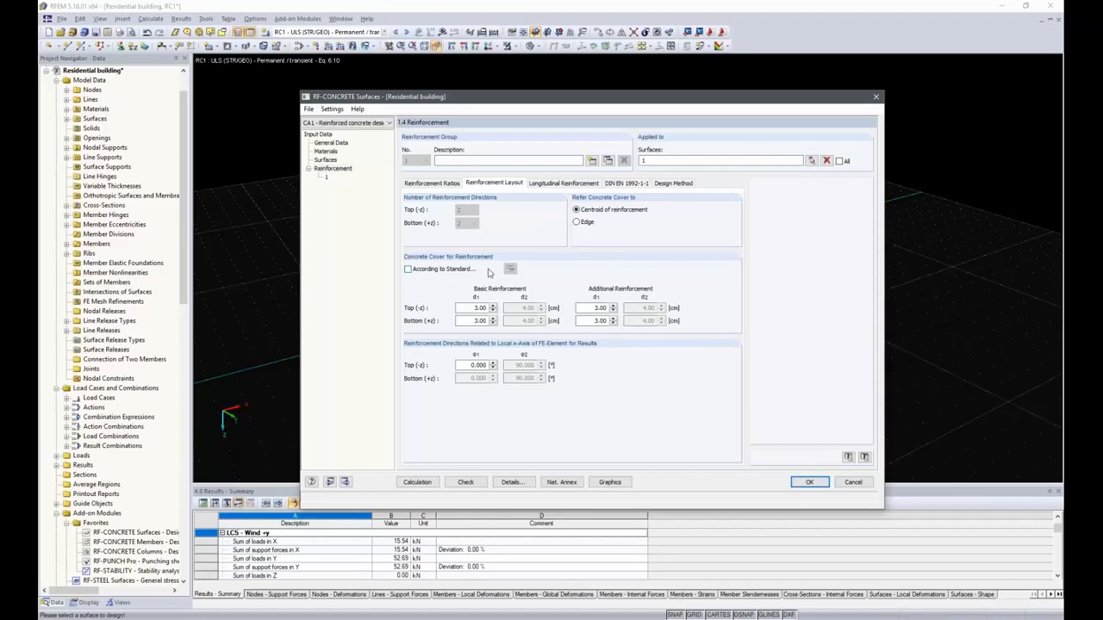
pyautogui.click(407, 269)
pyautogui.click(510, 269)
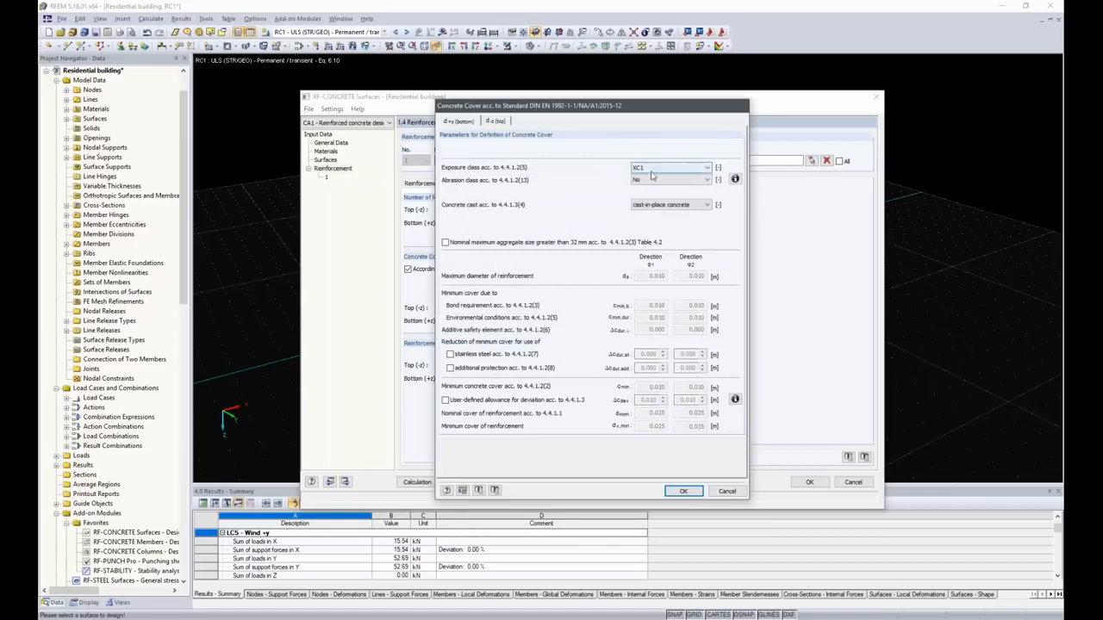
pyautogui.click(493, 125)
pyautogui.click(449, 122)
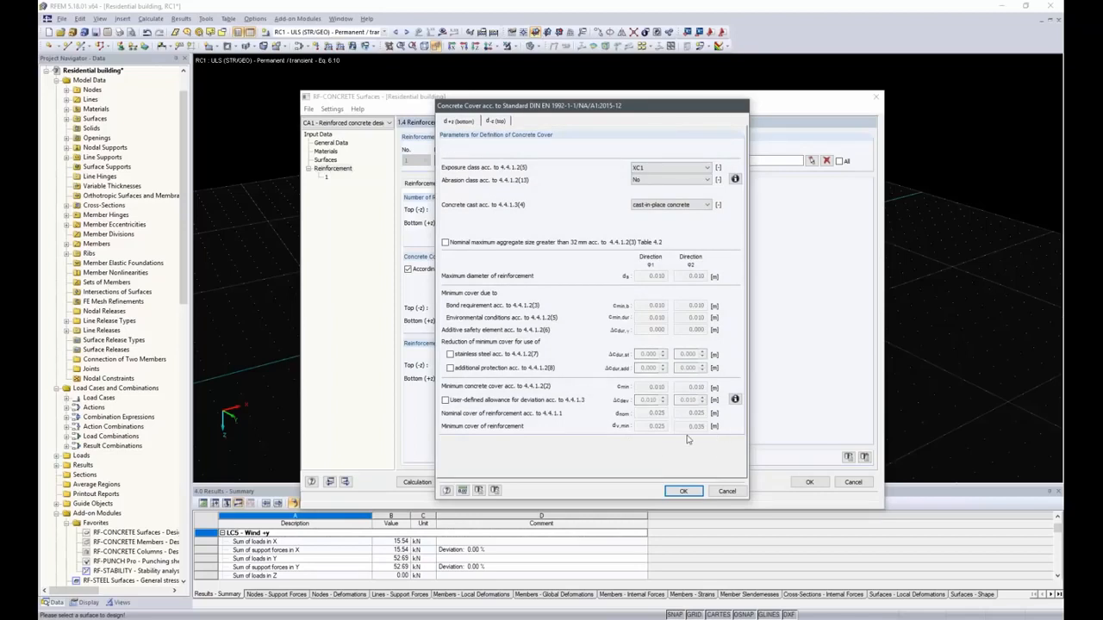
pyautogui.click(684, 492)
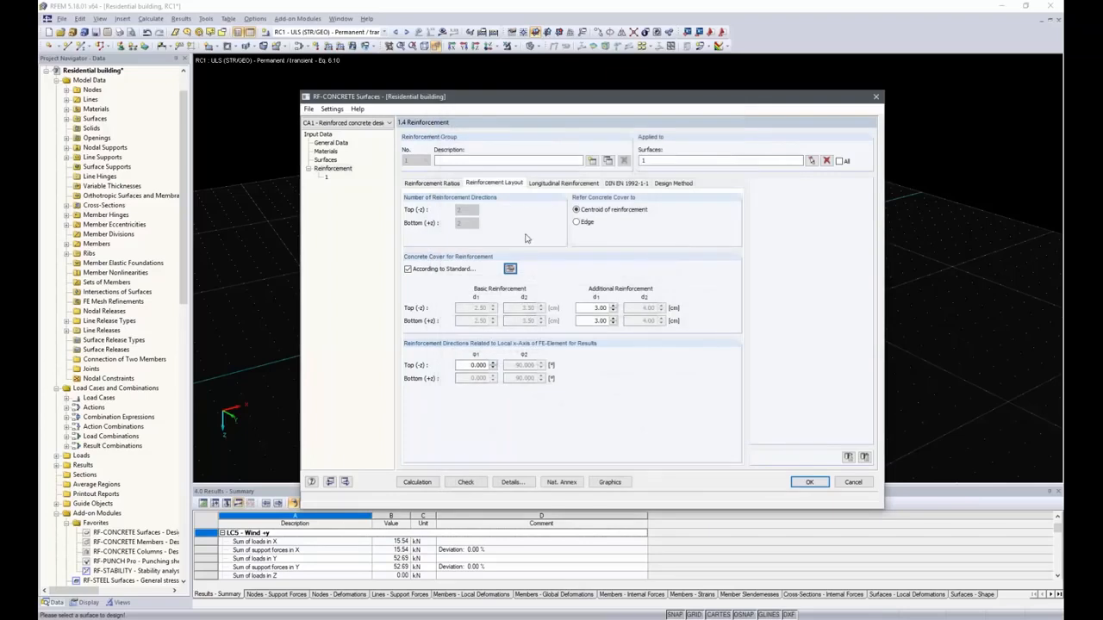
# Review the longitudinal reinforcement, DIN EN 1992-1-1 and design method settings of reinforcement group 1.
pyautogui.click(544, 186)
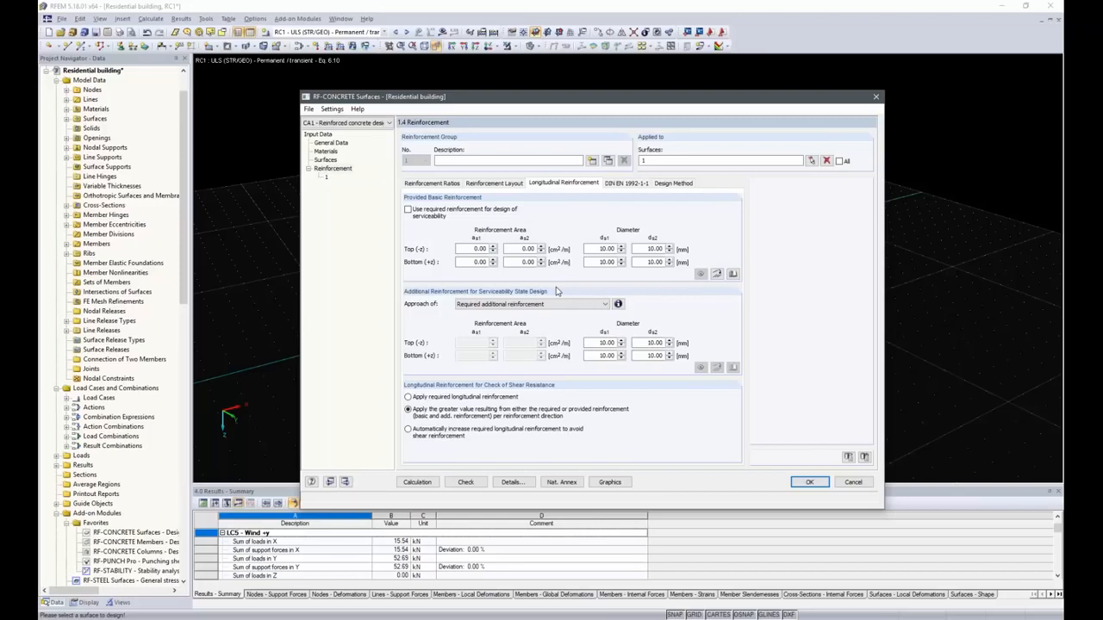
pyautogui.click(409, 211)
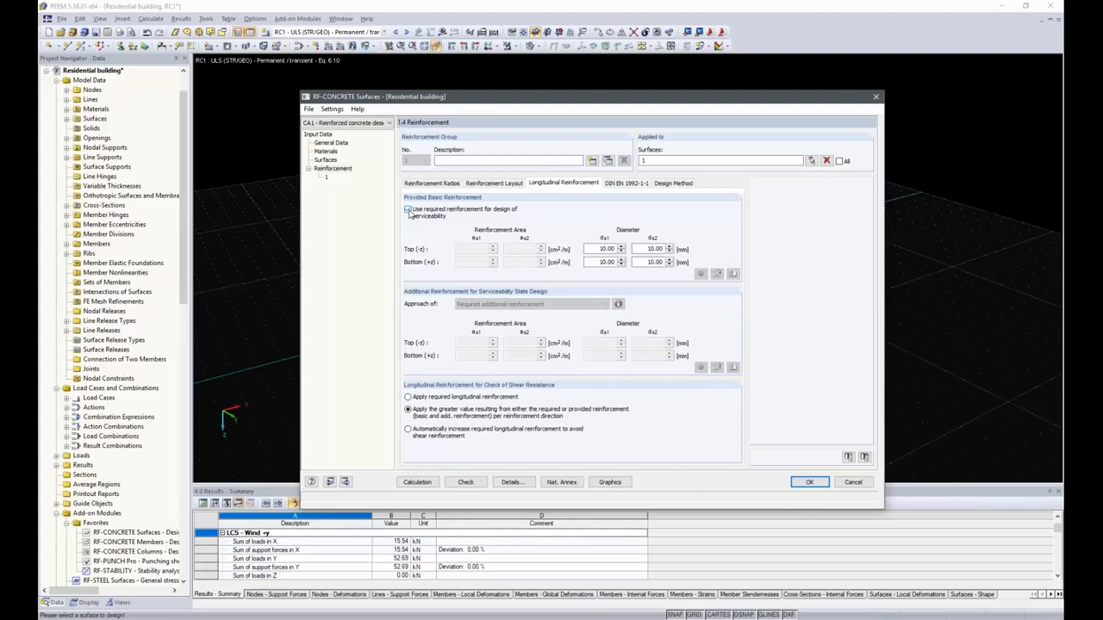
pyautogui.click(409, 211)
pyautogui.click(626, 184)
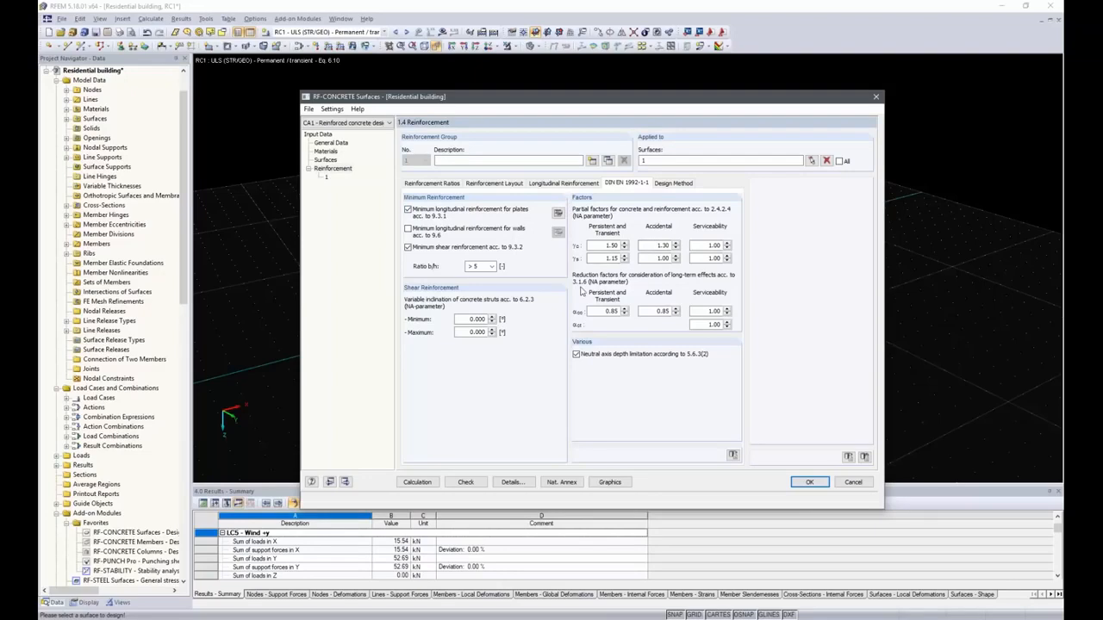
pyautogui.click(732, 456)
pyautogui.click(683, 184)
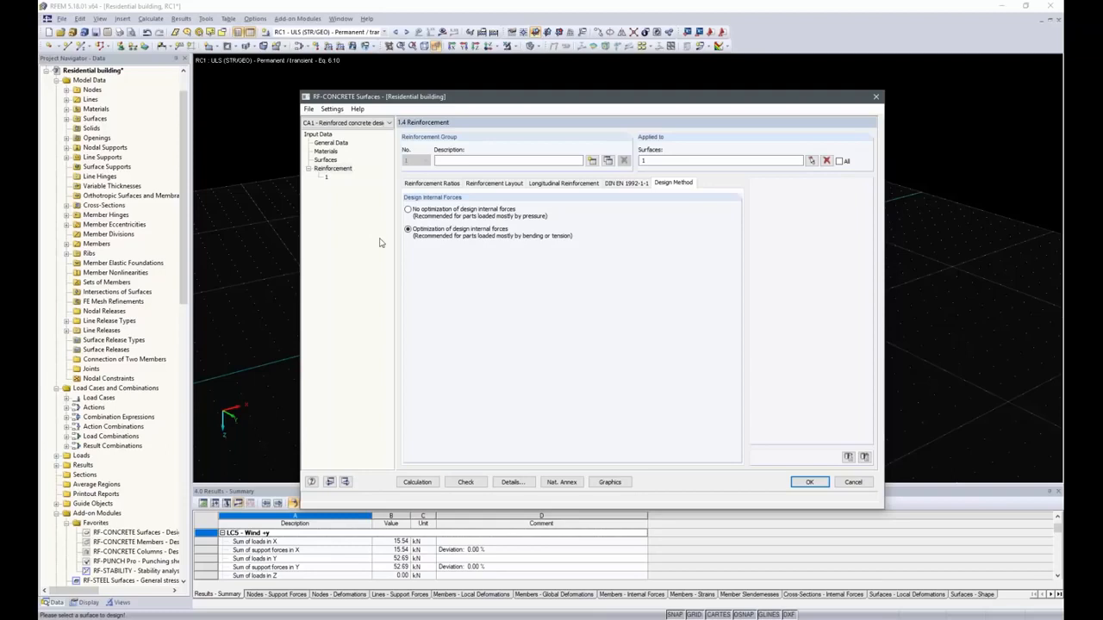
# Run the RF-CONCRETE Surfaces calculation and open the serviceability design total results.
pyautogui.click(429, 483)
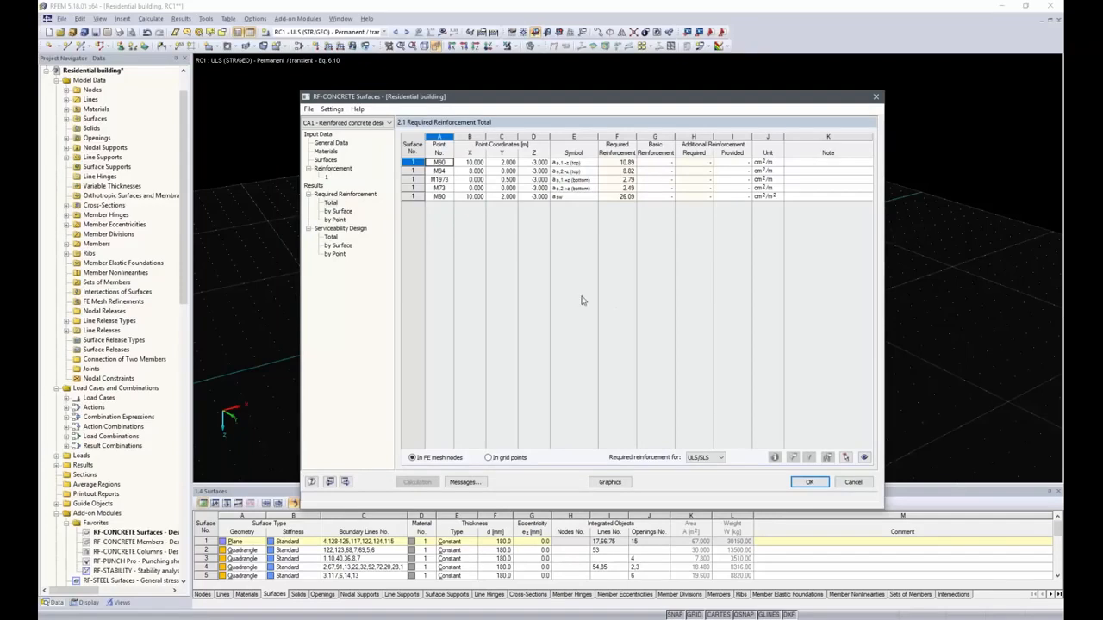
pyautogui.click(330, 237)
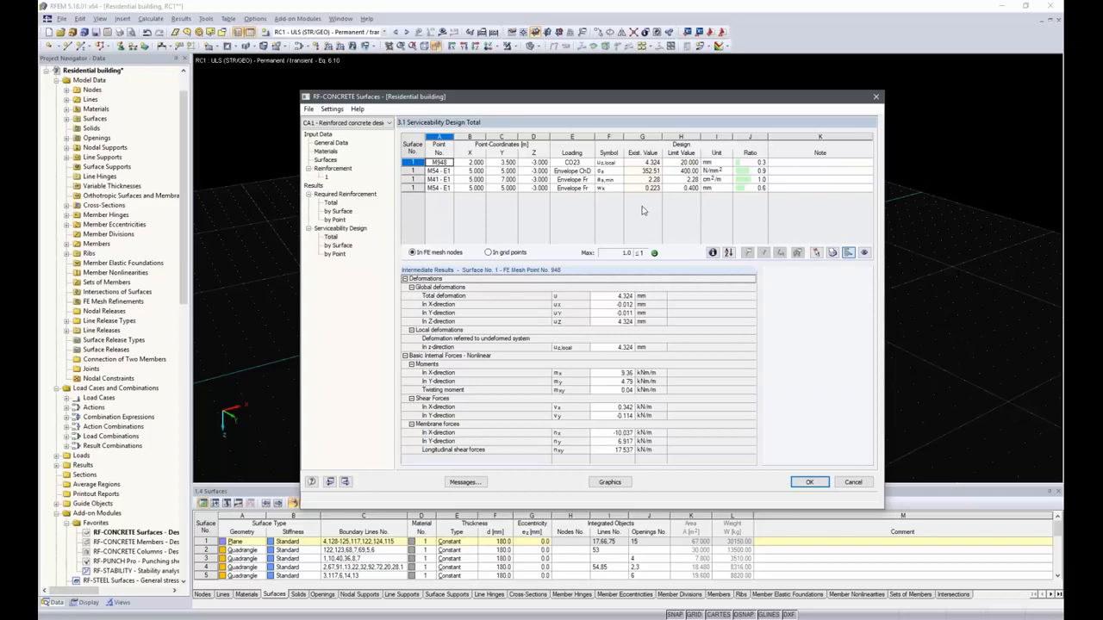
# Display the design results graphically on surface 1 alone in plan view.
pyautogui.click(610, 481)
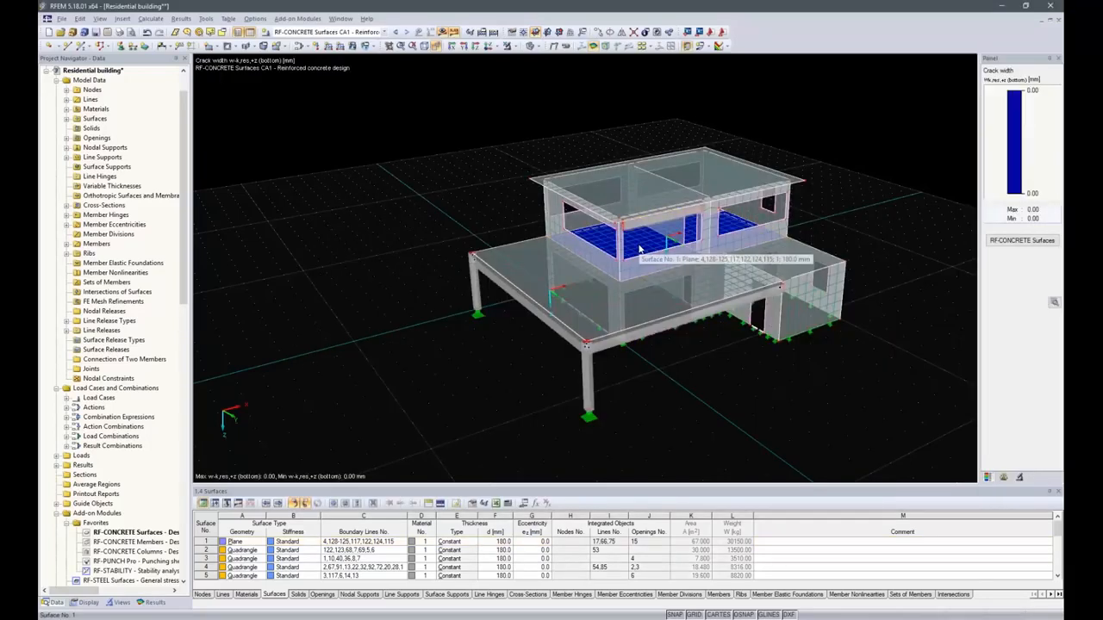
pyautogui.click(639, 249)
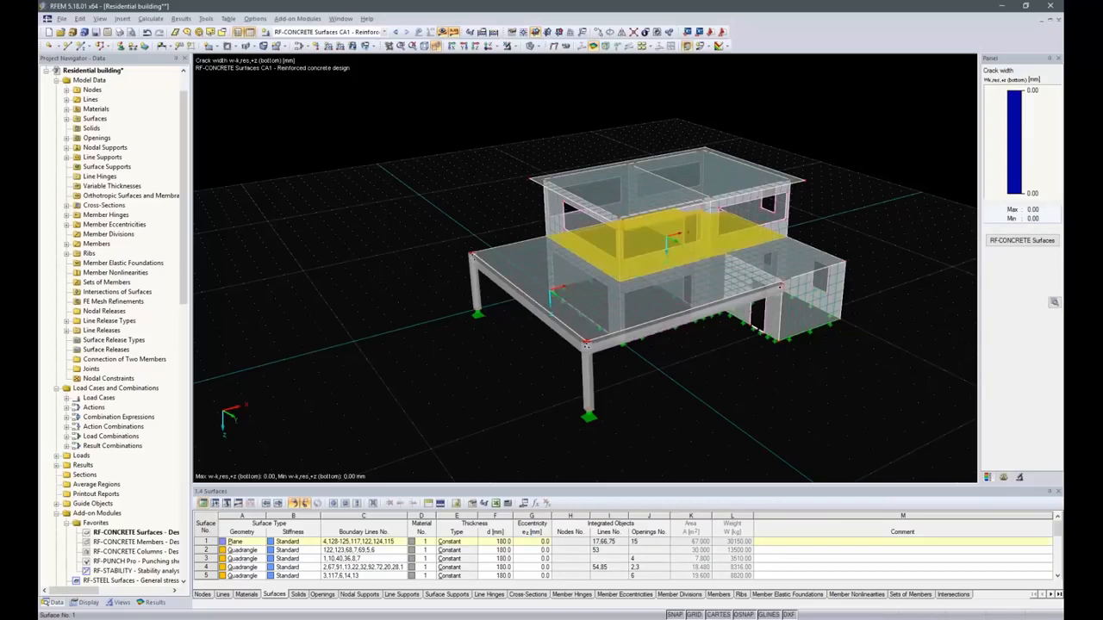
pyautogui.click(515, 49)
pyautogui.click(569, 60)
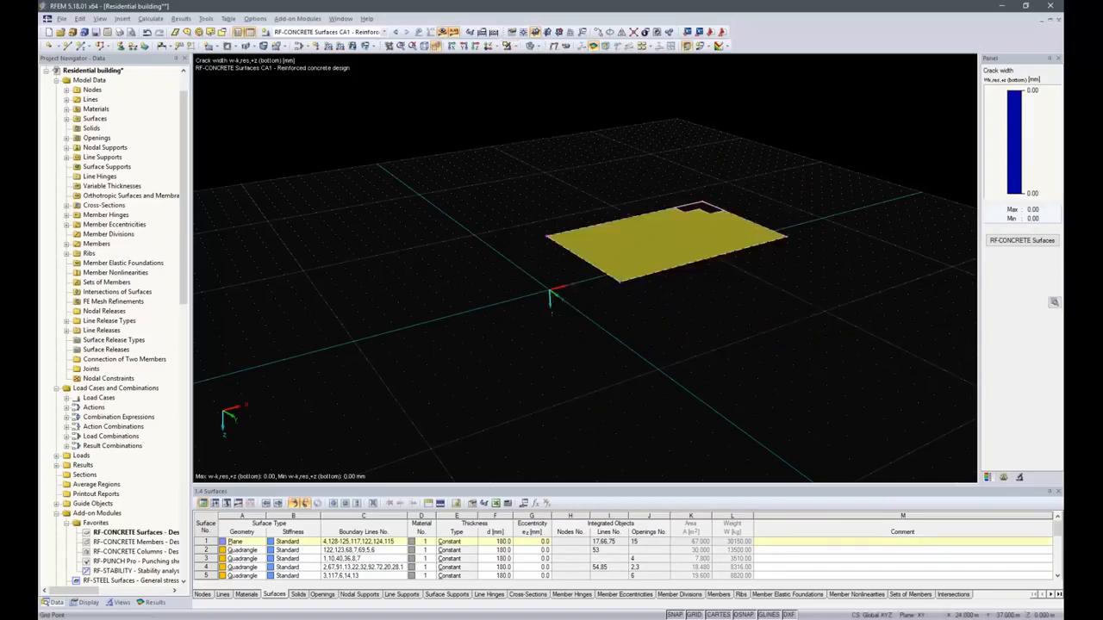
pyautogui.click(473, 48)
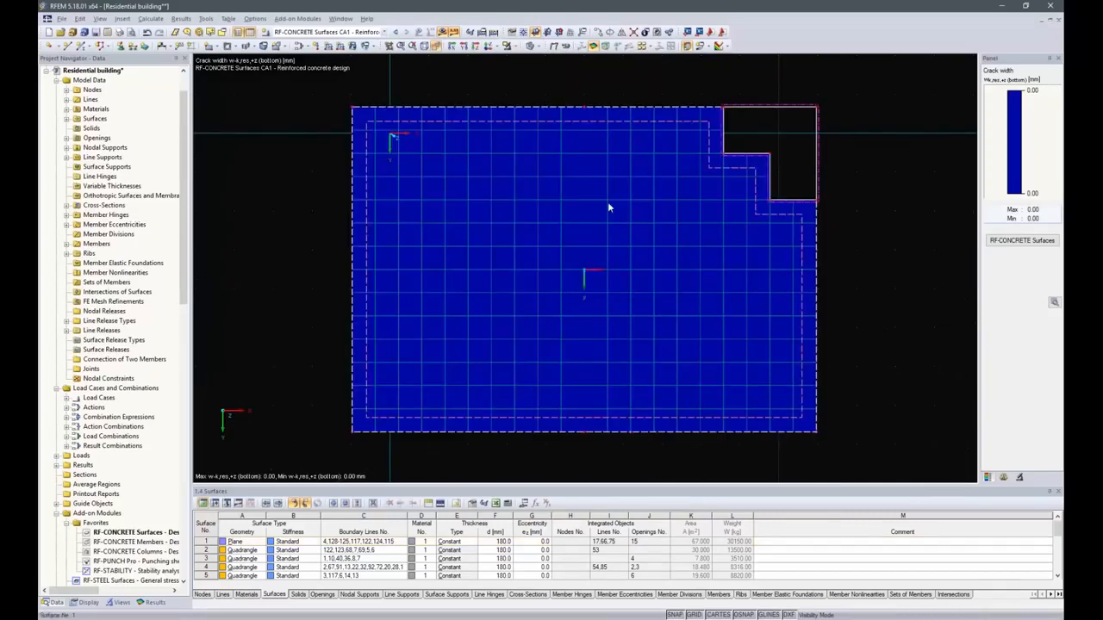
pyautogui.click(152, 602)
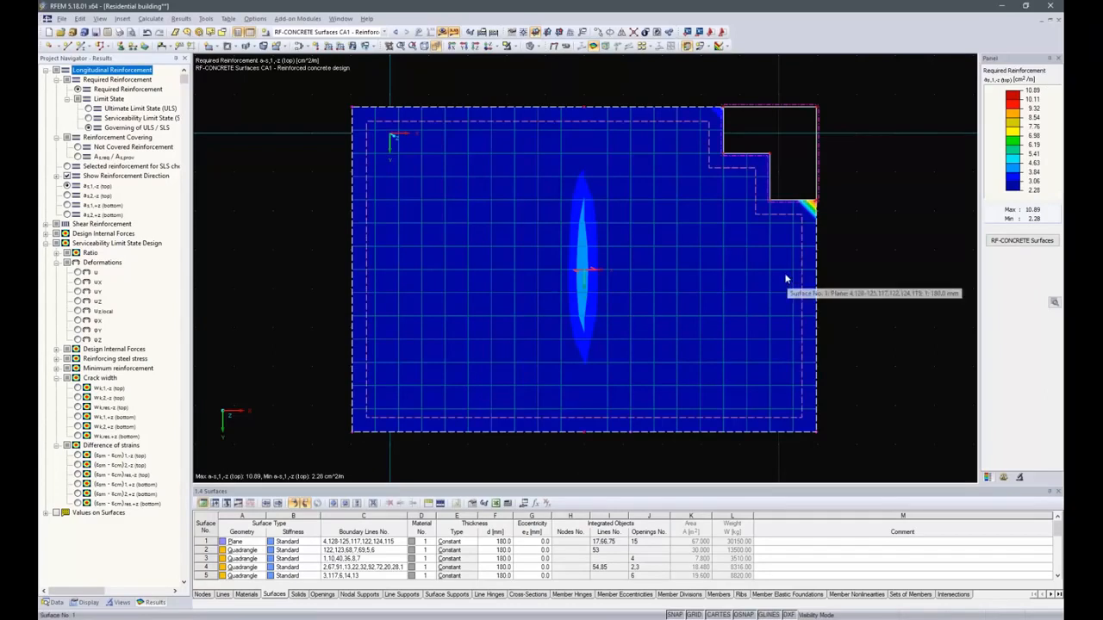
# Examine the required reinforcement distributions at top and bottom in both directions on surface 1.
pyautogui.scroll(6, 810, 211)
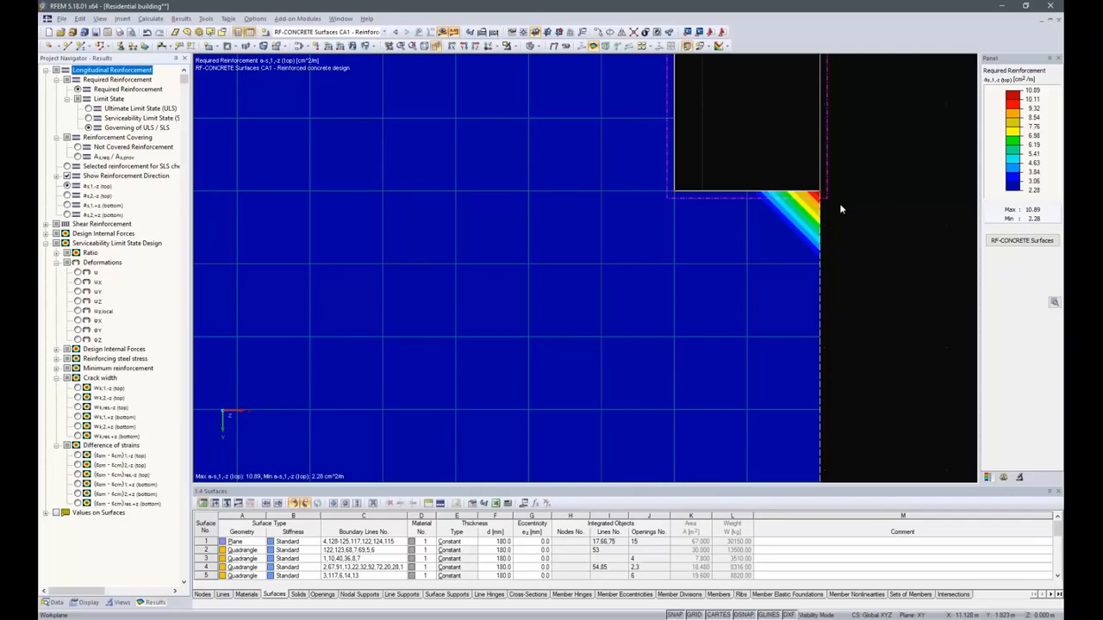
pyautogui.scroll(-3, 850, 224)
pyautogui.click(95, 195)
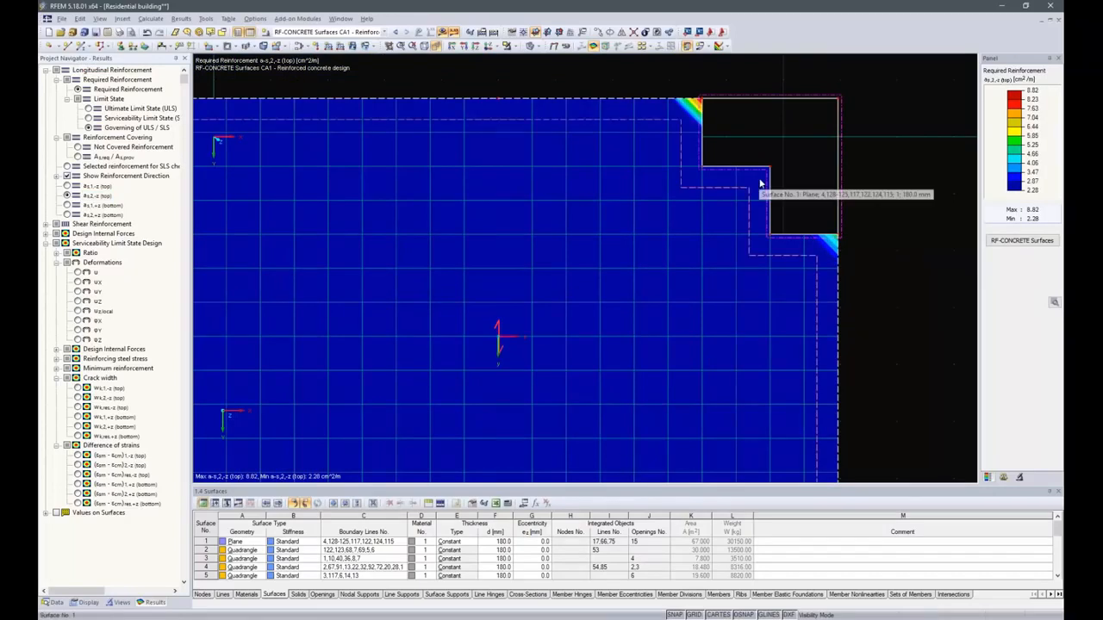
pyautogui.click(67, 206)
pyautogui.scroll(-3, 852, 292)
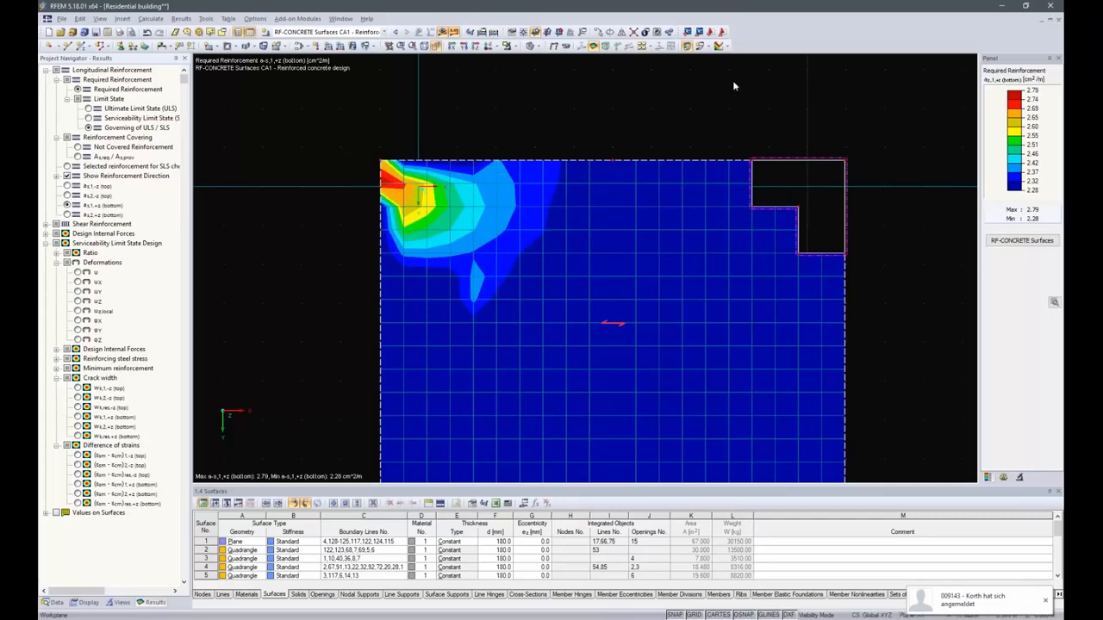
pyautogui.click(67, 214)
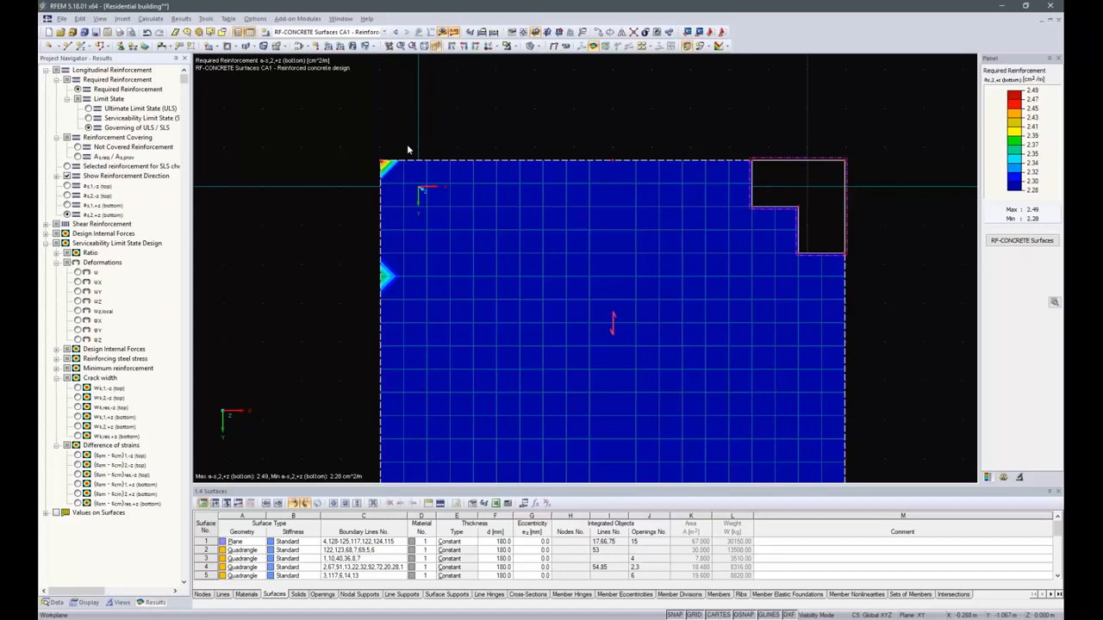
pyautogui.scroll(-3, 552, 121)
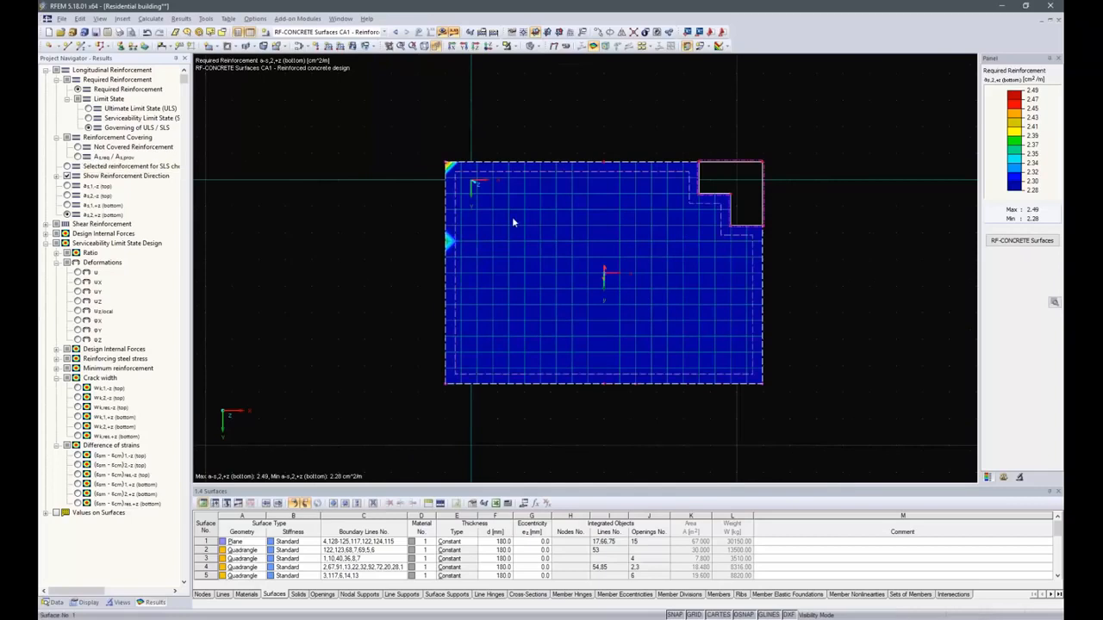
pyautogui.click(67, 205)
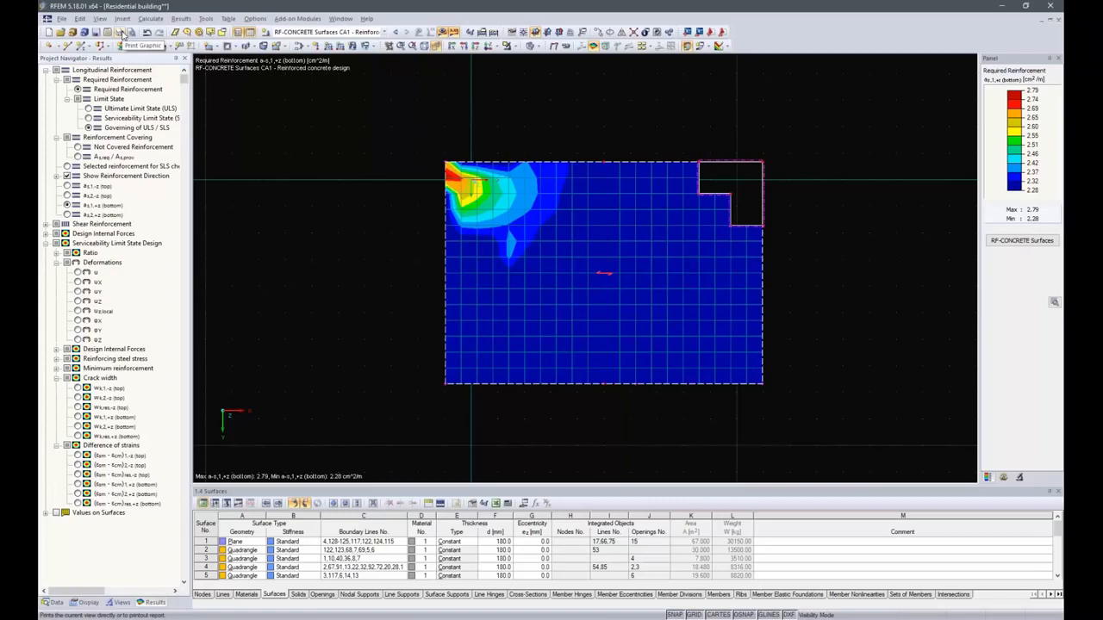
# Print the bottom required reinforcement graphic as1,+z to printout report PR1.
pyautogui.click(121, 33)
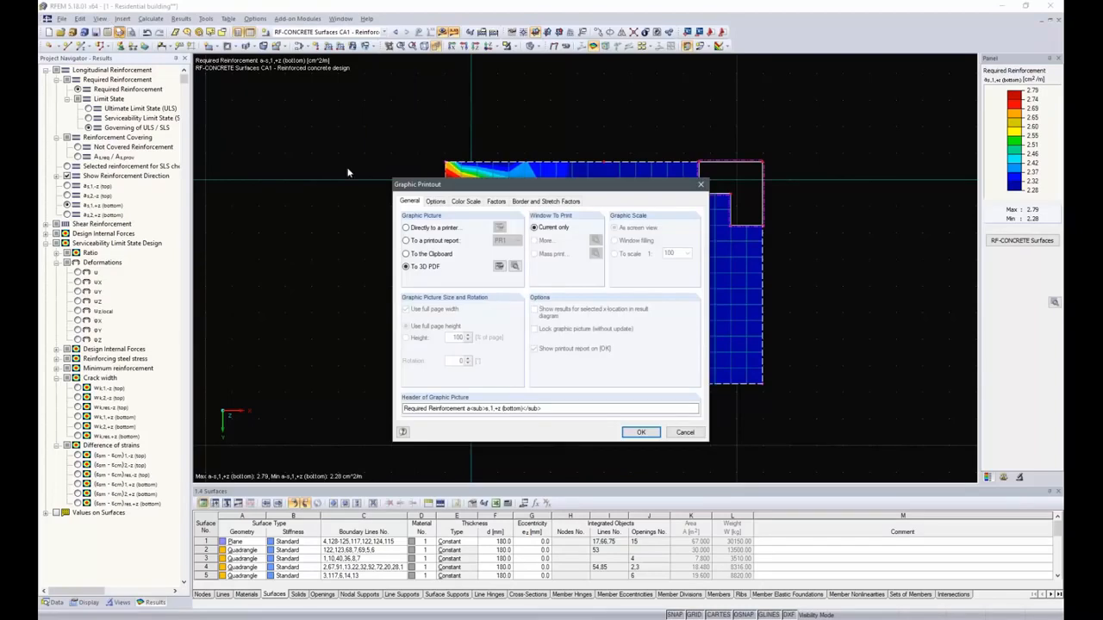
pyautogui.click(406, 241)
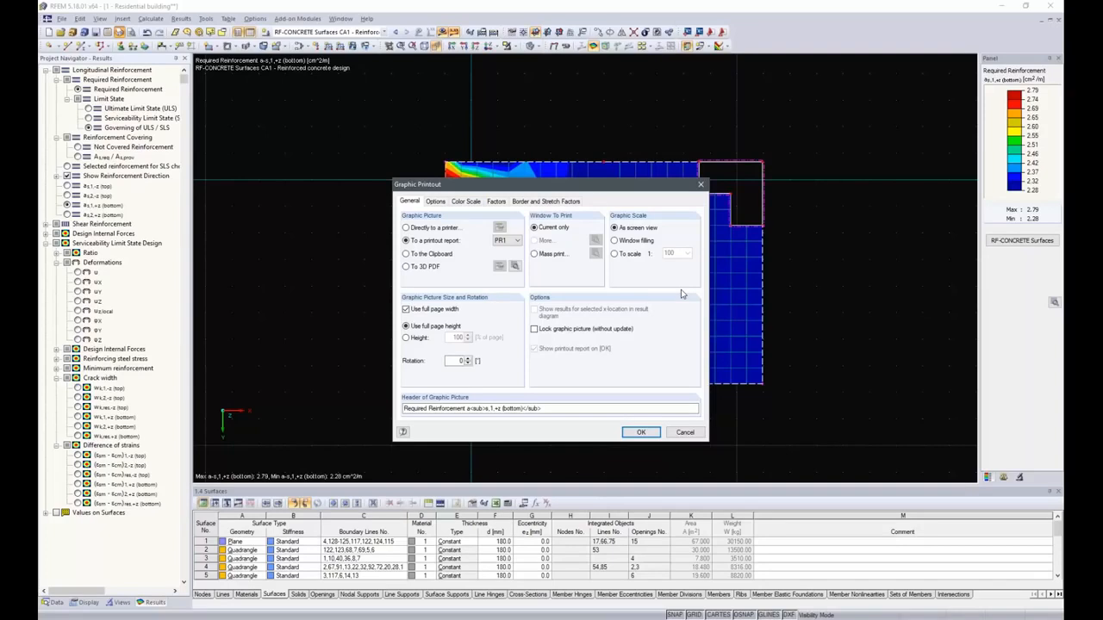
pyautogui.click(641, 433)
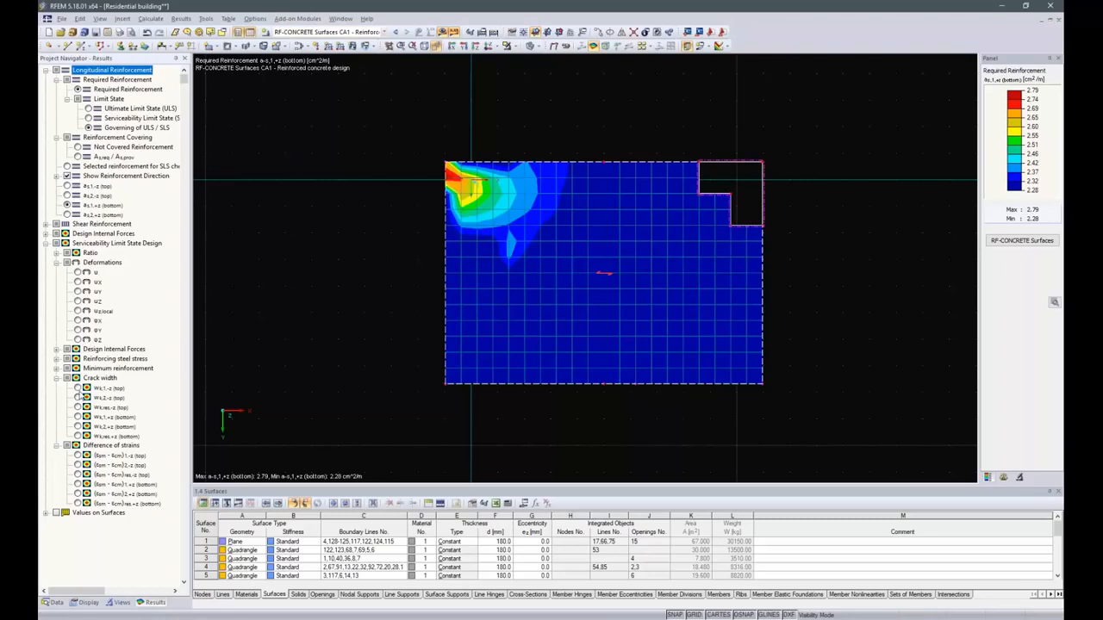
# Examine the crack width results at top and bottom in both reinforcement directions.
pyautogui.click(78, 389)
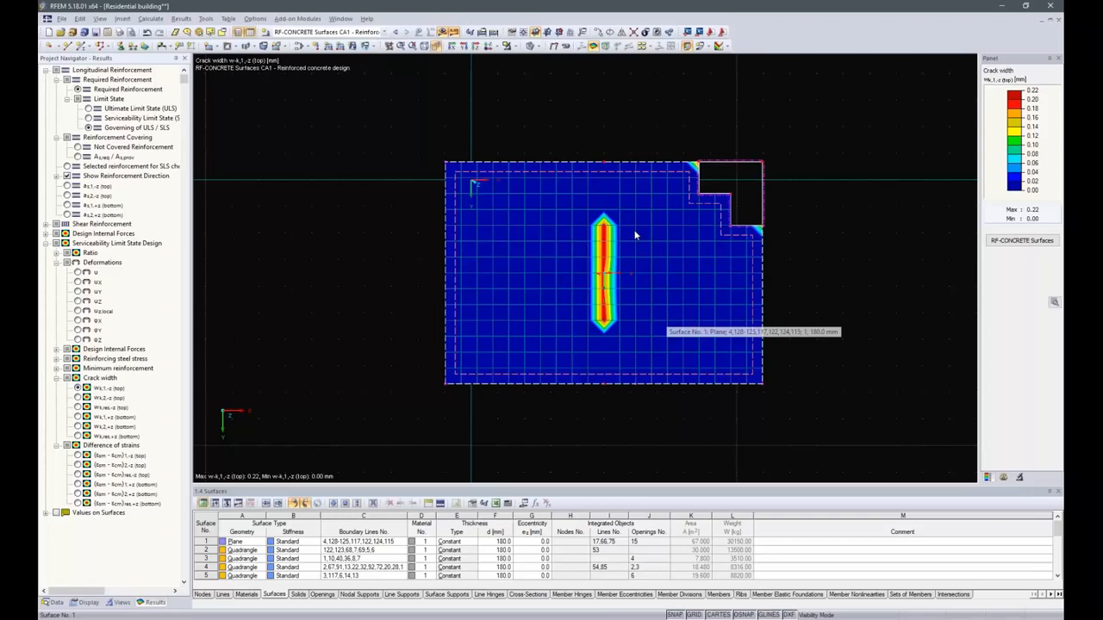
pyautogui.click(78, 398)
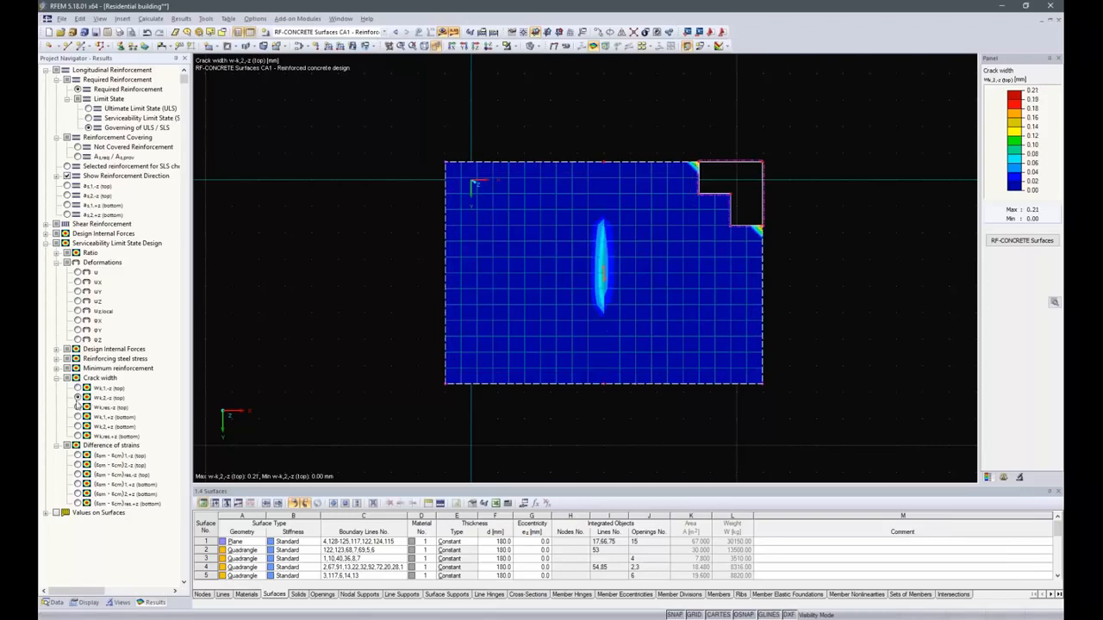
pyautogui.click(77, 417)
pyautogui.click(78, 426)
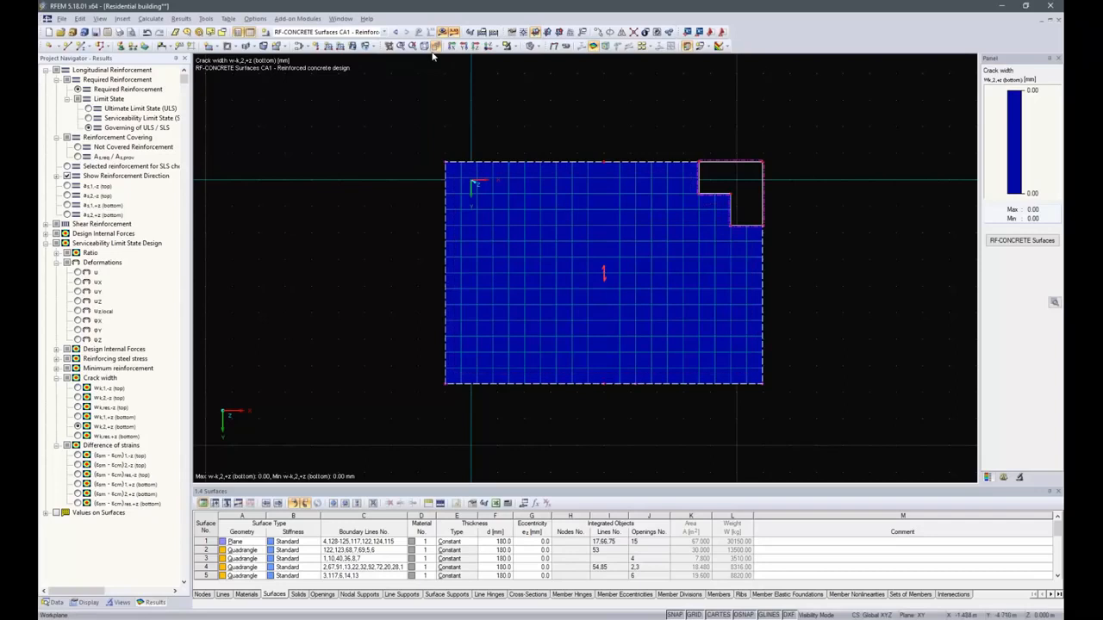
# Show the whole building model again in an isometric view.
pyautogui.click(517, 47)
pyautogui.click(542, 142)
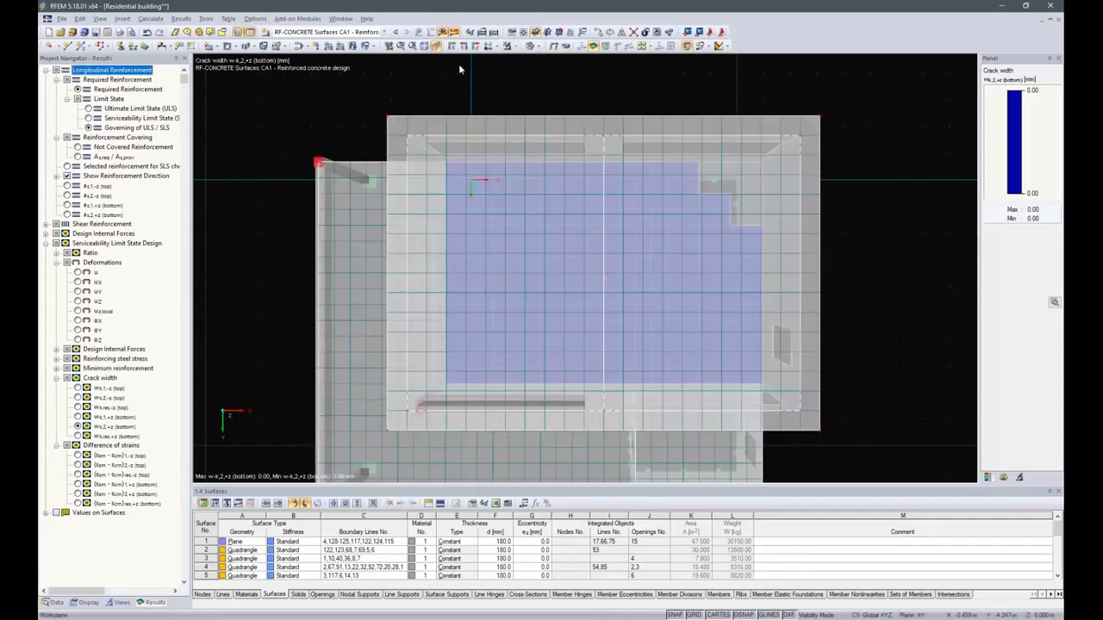
pyautogui.click(426, 47)
pyautogui.keyDown('ctrl'); pyautogui.moveTo(383, 353); pyautogui.dragTo(500, 312, button='middle'); pyautogui.keyUp('ctrl')
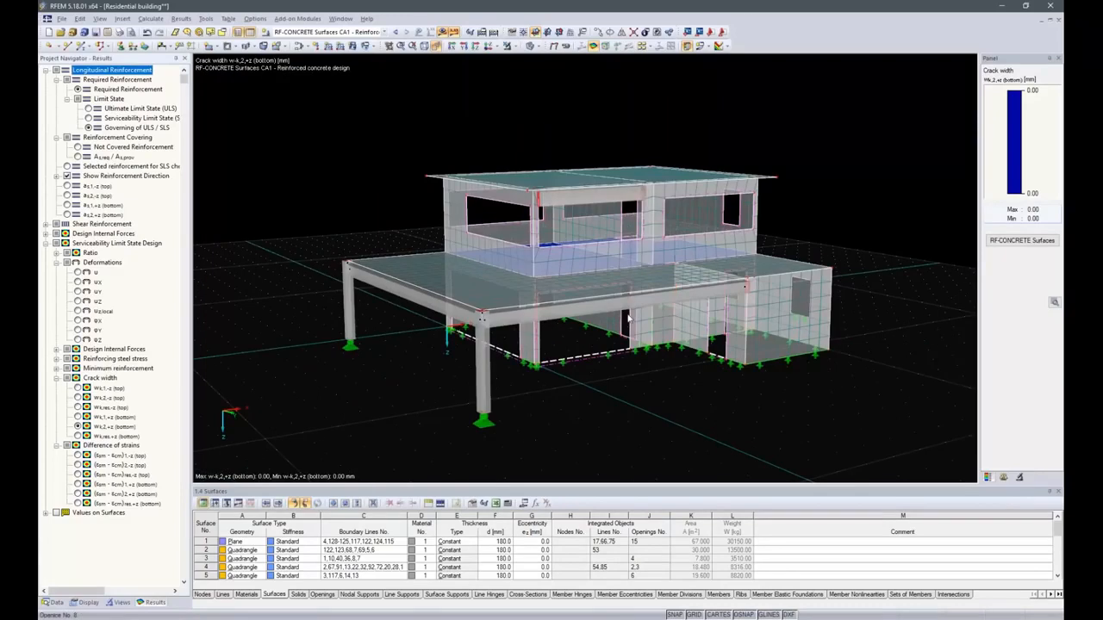
pyautogui.click(52, 602)
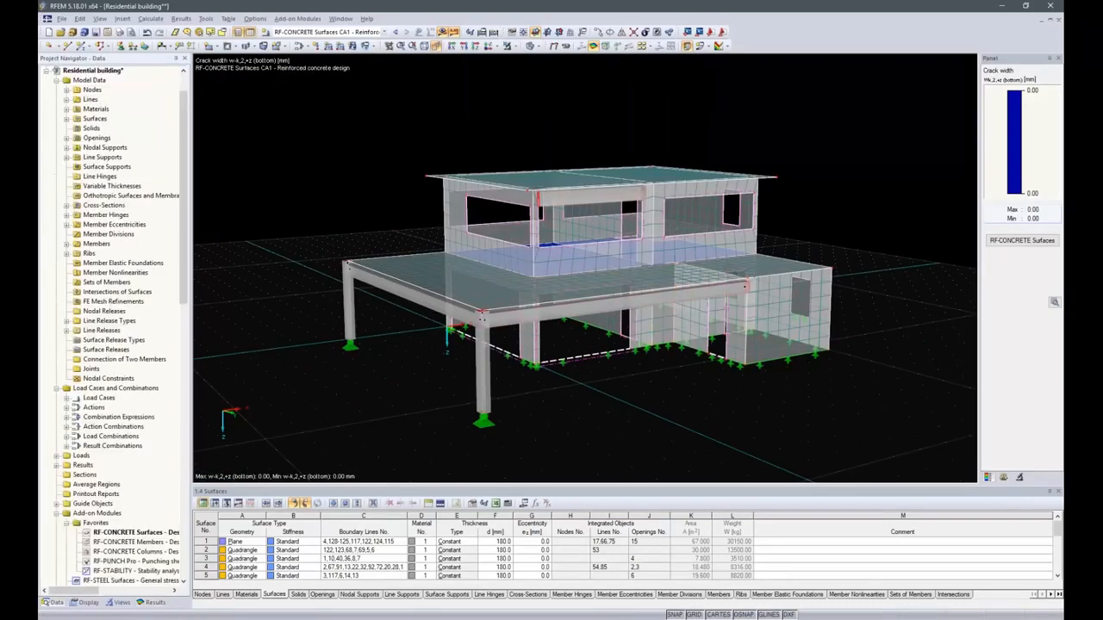
# Open RF-CONCRETE Members and select result combination RC1 for ultimate limit state design.
pyautogui.doubleClick(133, 544)
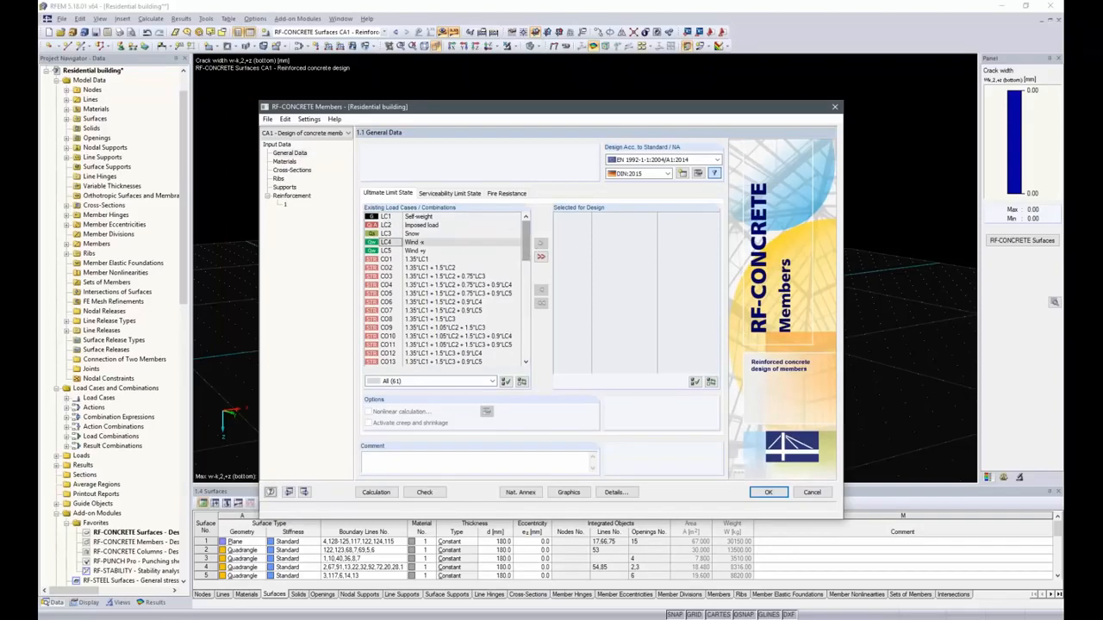
pyautogui.moveTo(527, 245); pyautogui.dragTo(528, 349)
pyautogui.doubleClick(413, 336)
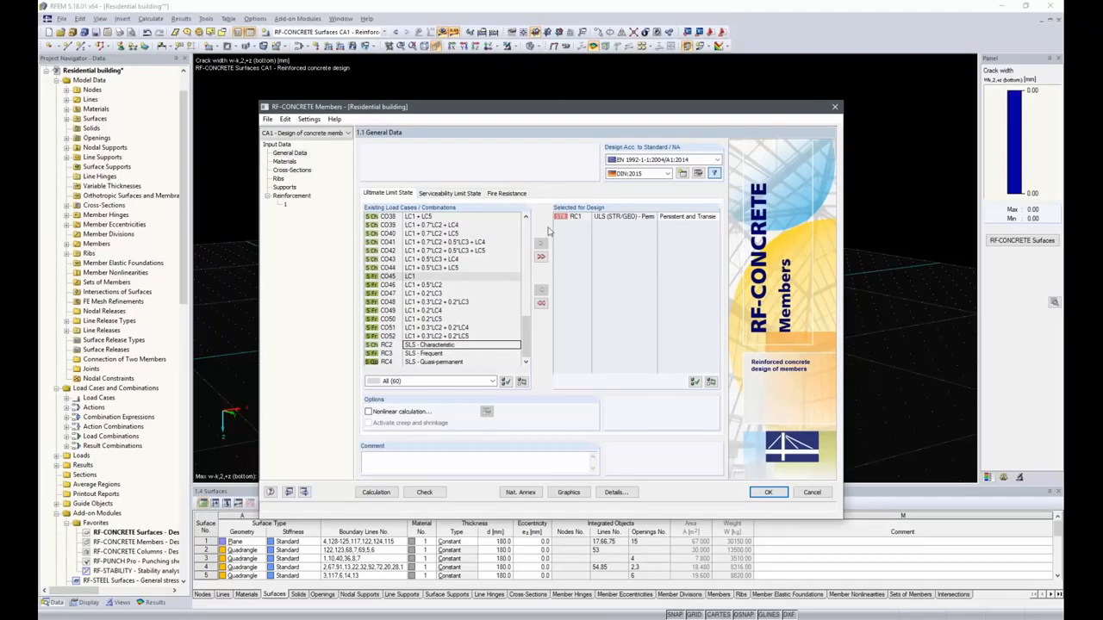
# Select RC2, RC3 and load combinations CO22 and CO23 for serviceability limit state design.
pyautogui.click(450, 194)
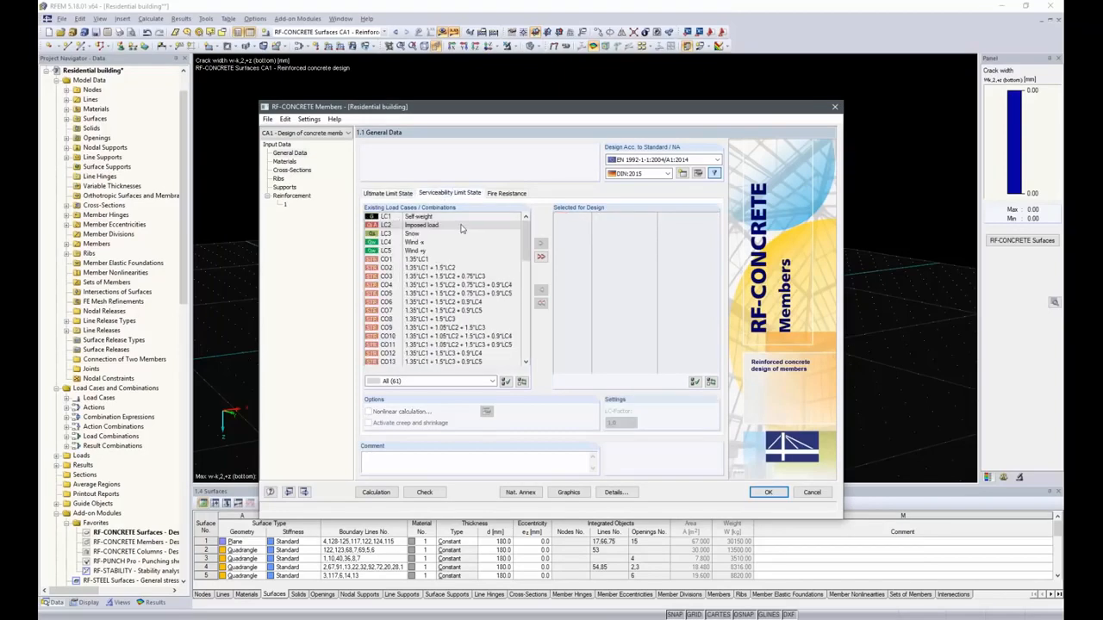
pyautogui.scroll(-15, 504, 250)
pyautogui.click(424, 346)
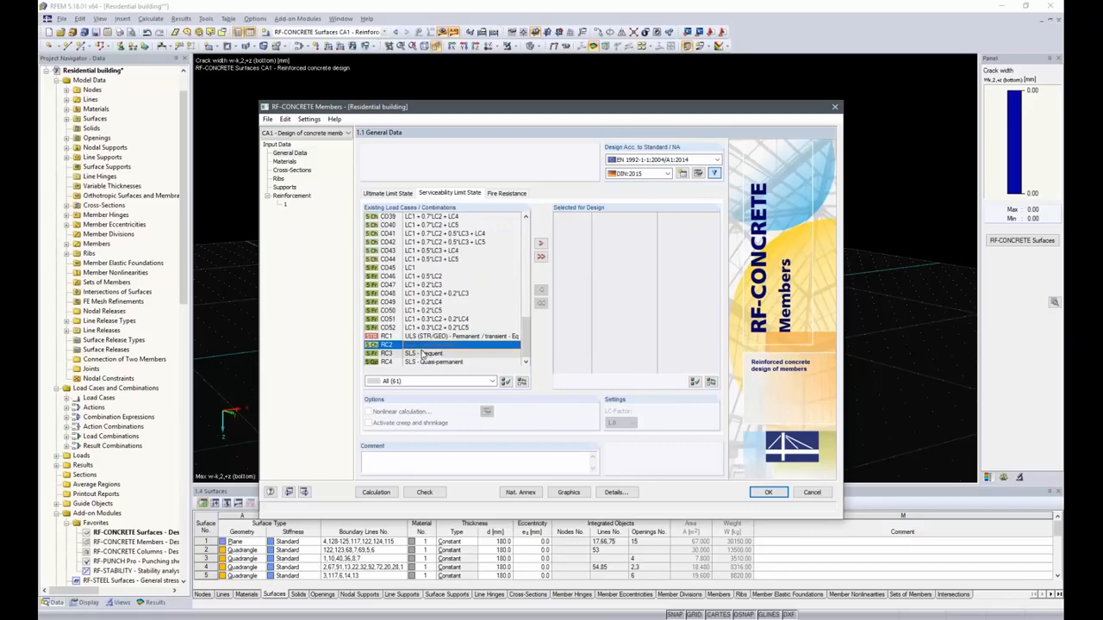
pyautogui.keyDown('ctrl'); pyautogui.click(422, 354); pyautogui.keyUp('ctrl')
pyautogui.click(540, 245)
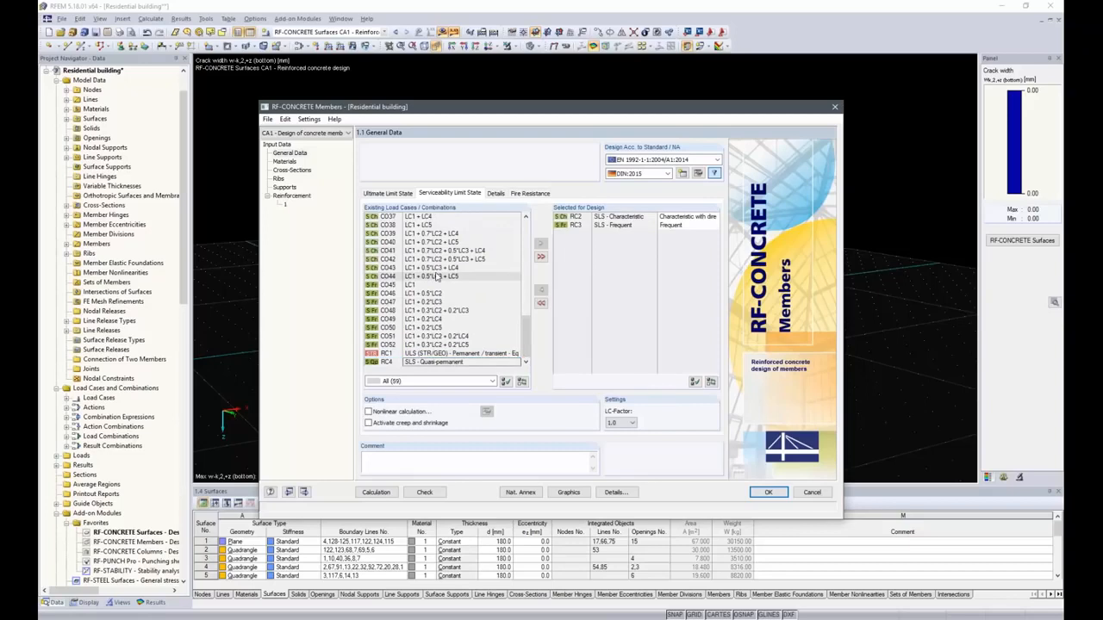
pyautogui.scroll(7, 437, 276)
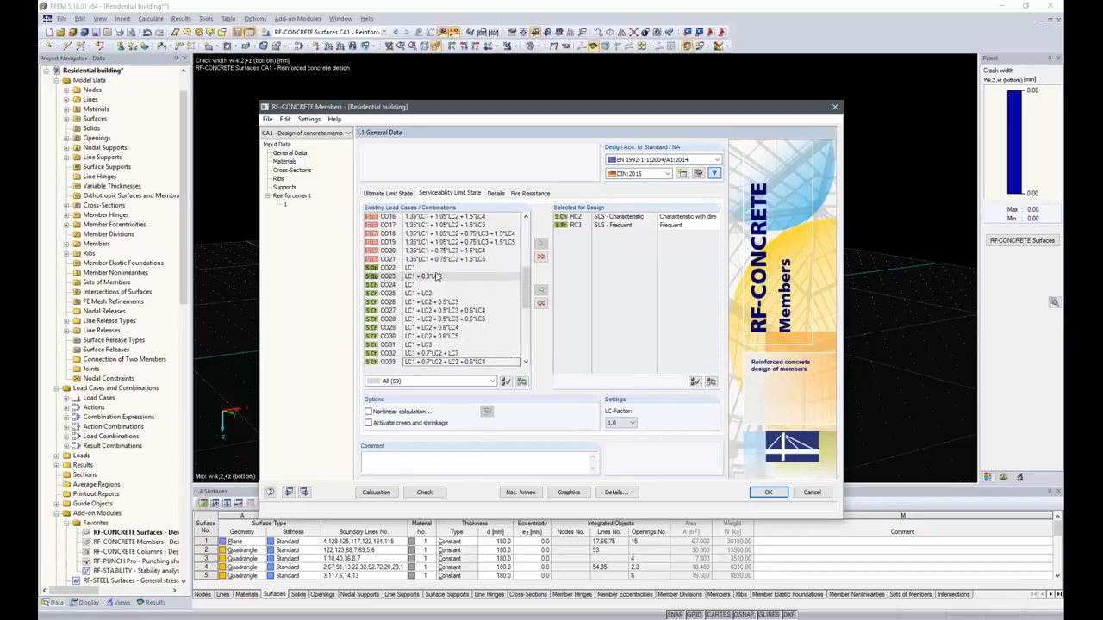
pyautogui.click(408, 270)
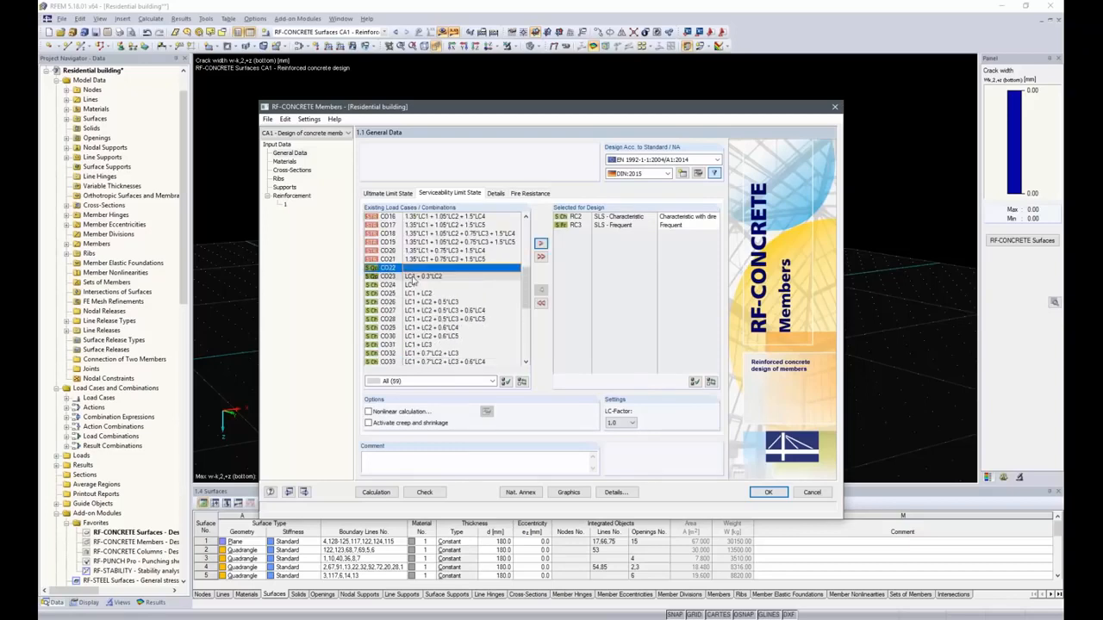
pyautogui.keyDown('ctrl'); pyautogui.click(412, 278); pyautogui.keyUp('ctrl')
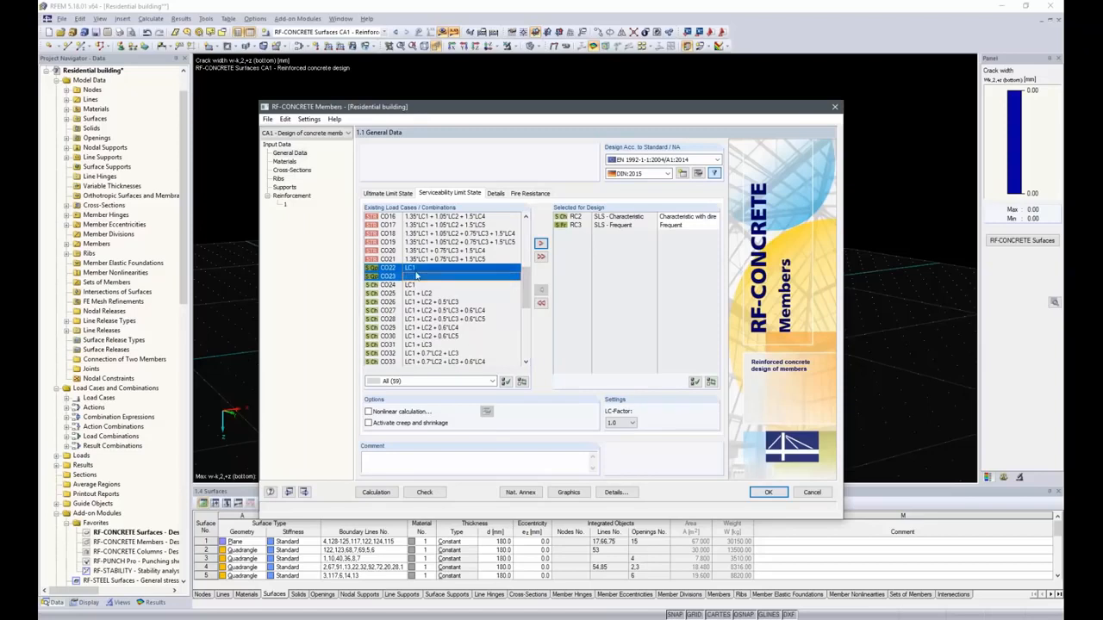
pyautogui.click(541, 244)
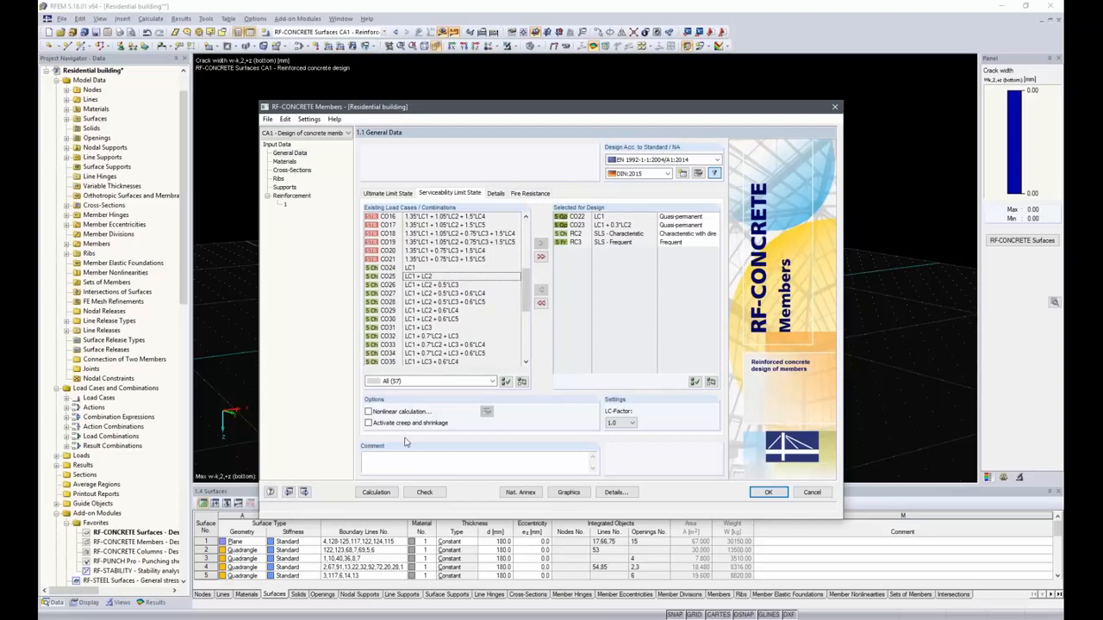
# Activate creep and shrinkage for the member design and review the materials and cross-sections input.
pyautogui.click(370, 424)
pyautogui.click(285, 161)
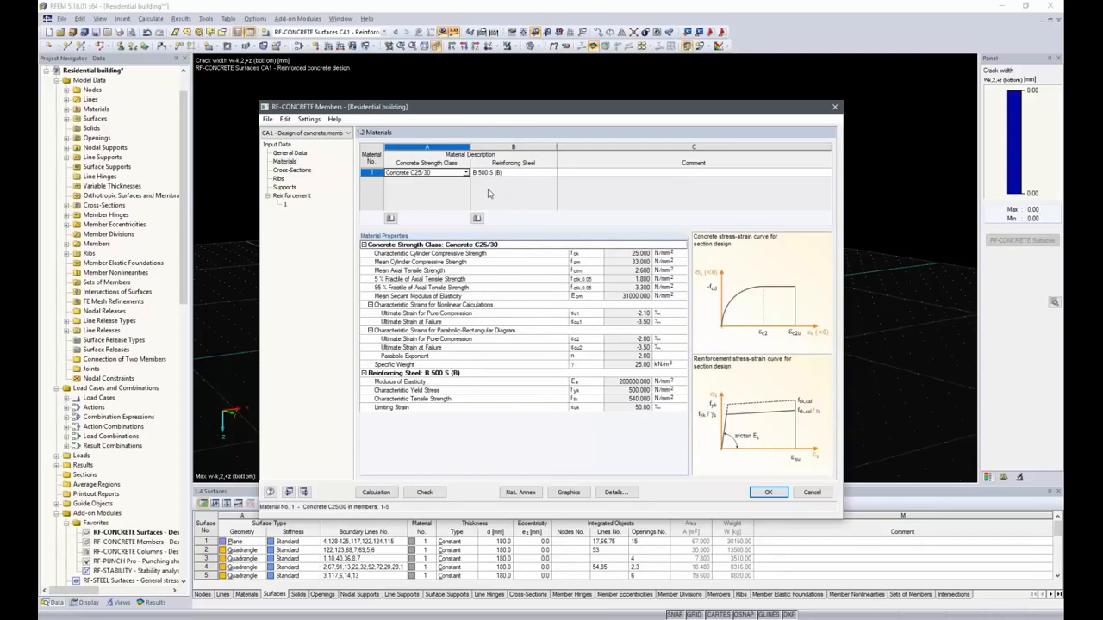
pyautogui.click(285, 172)
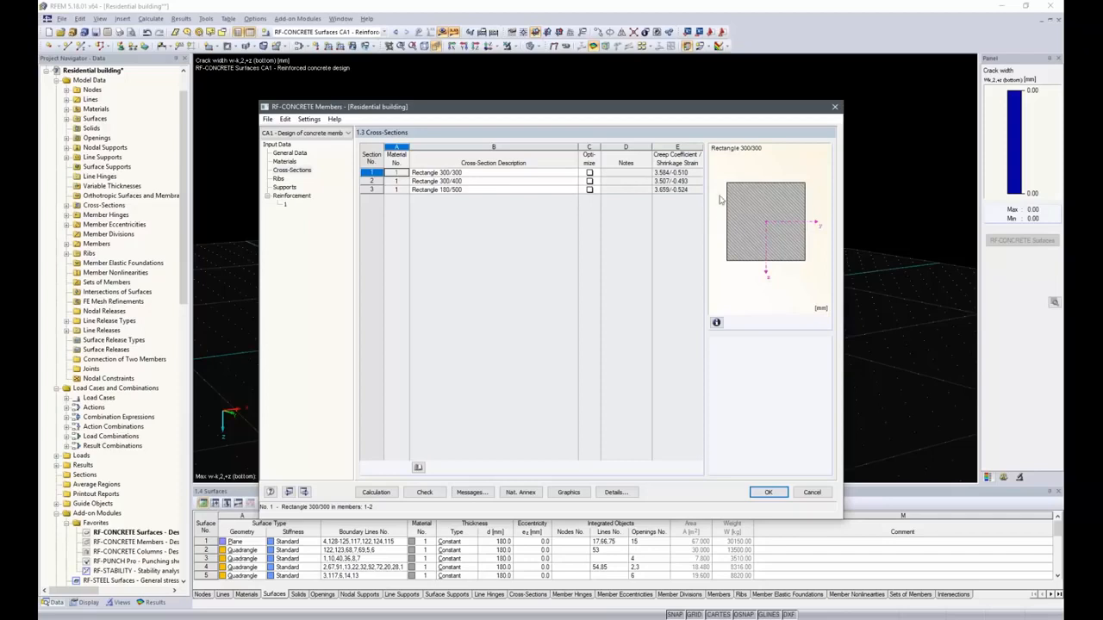
# Inspect the creep and shrinkage parameters of cross-section 1, then the ribs and supports input.
pyautogui.click(687, 173)
pyautogui.click(700, 173)
pyautogui.click(717, 413)
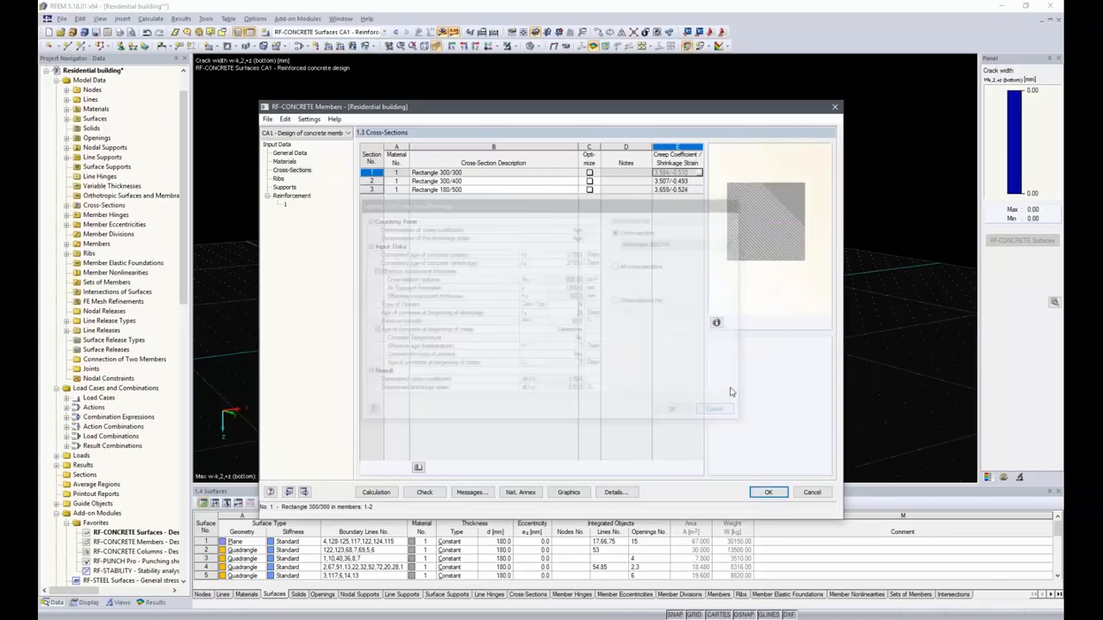
pyautogui.click(283, 179)
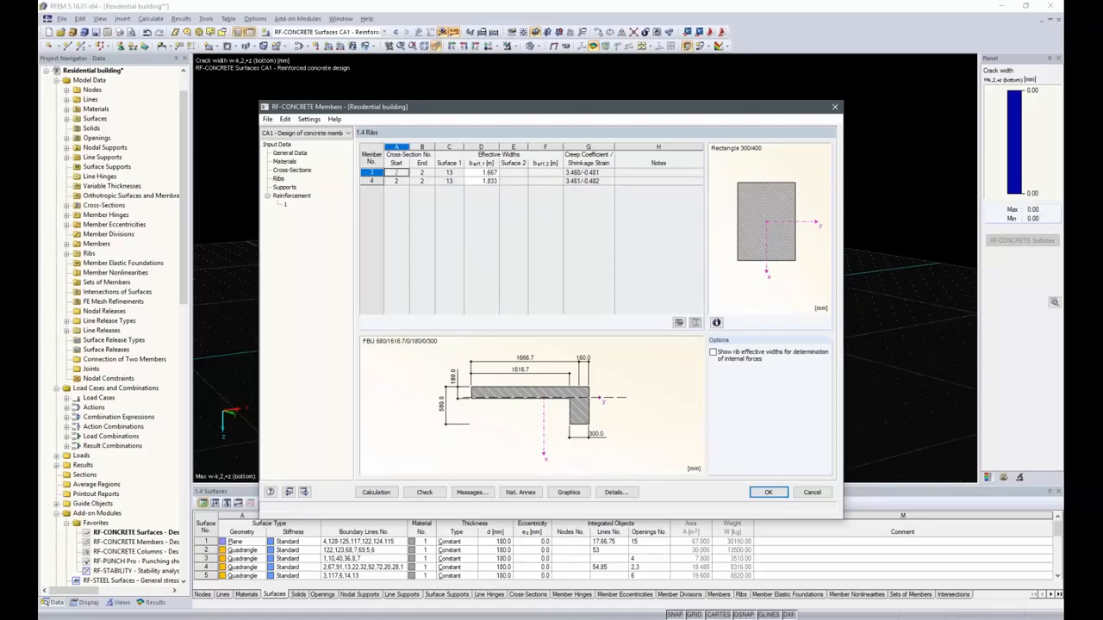
pyautogui.click(285, 187)
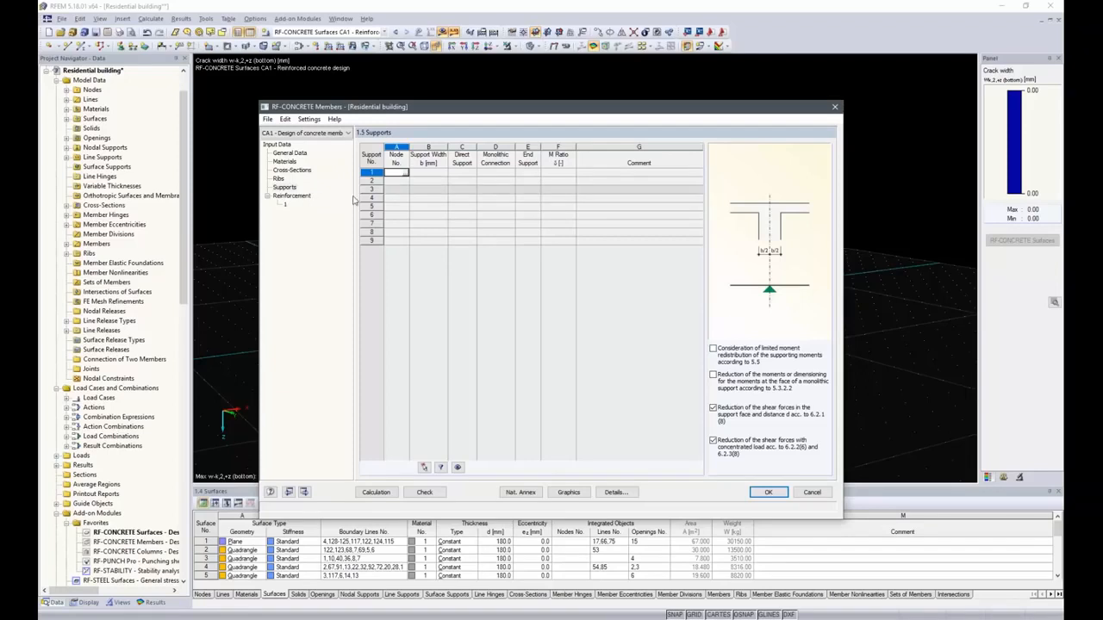
# Create a reinforcement group named Edge Beams applied only to members 3 and 4.
pyautogui.click(299, 199)
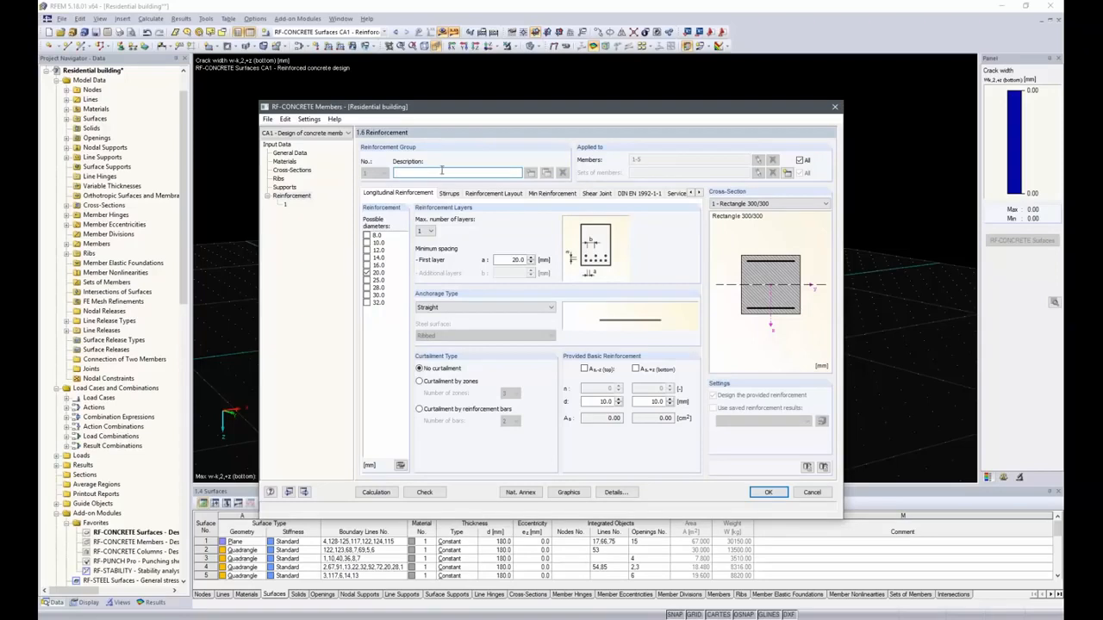
pyautogui.moveTo(510, 111); pyautogui.dragTo(465, 121)
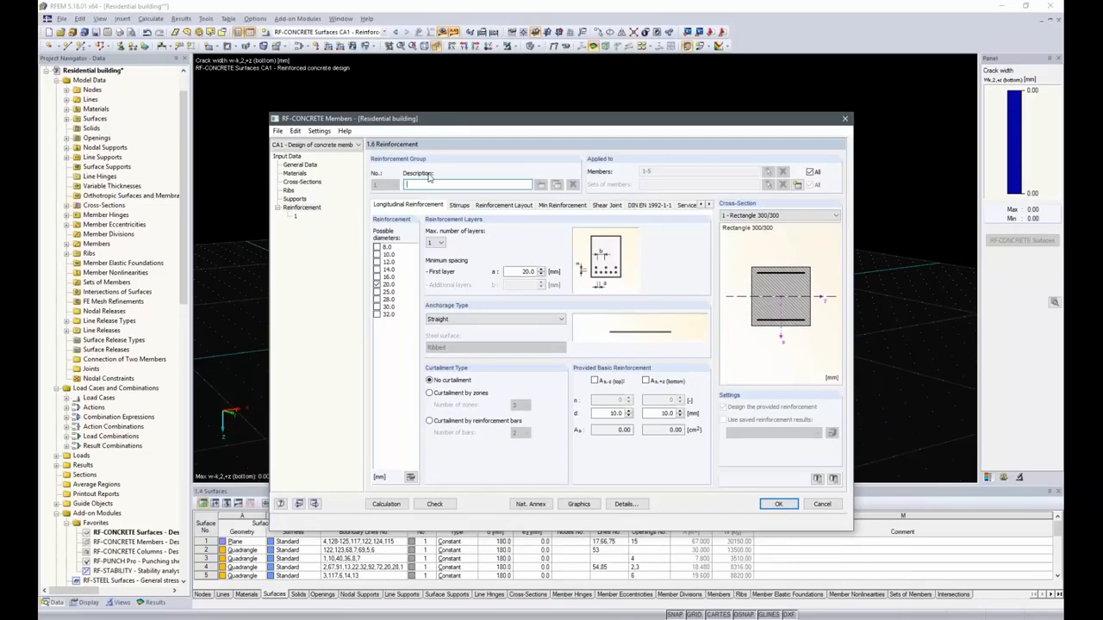
pyautogui.write('dge Beams')
pyautogui.click(810, 172)
pyautogui.click(768, 173)
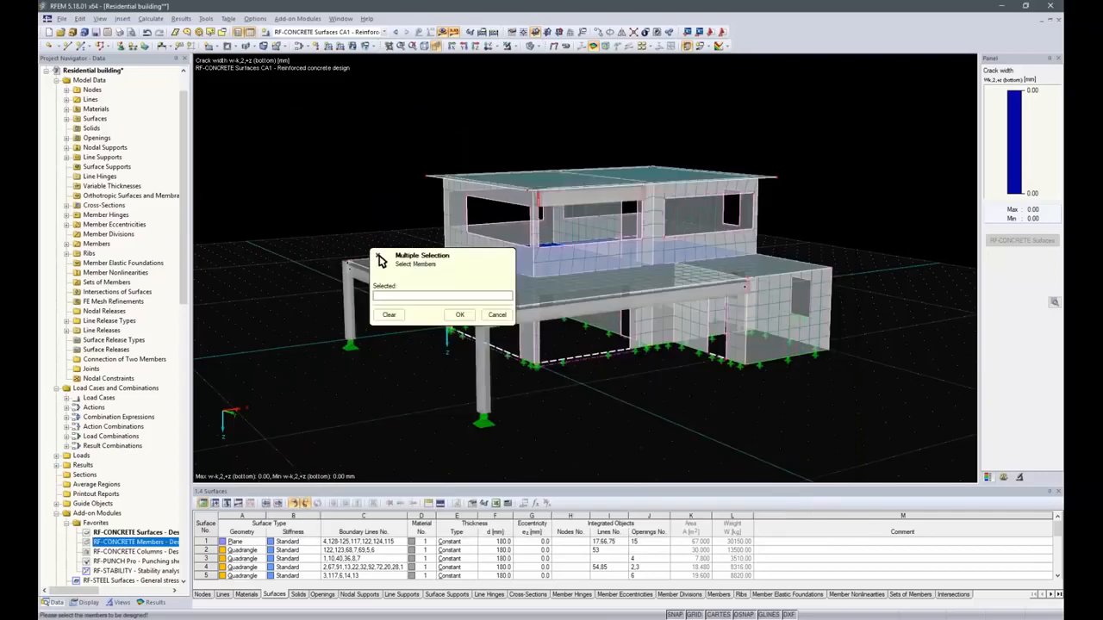
pyautogui.click(379, 256)
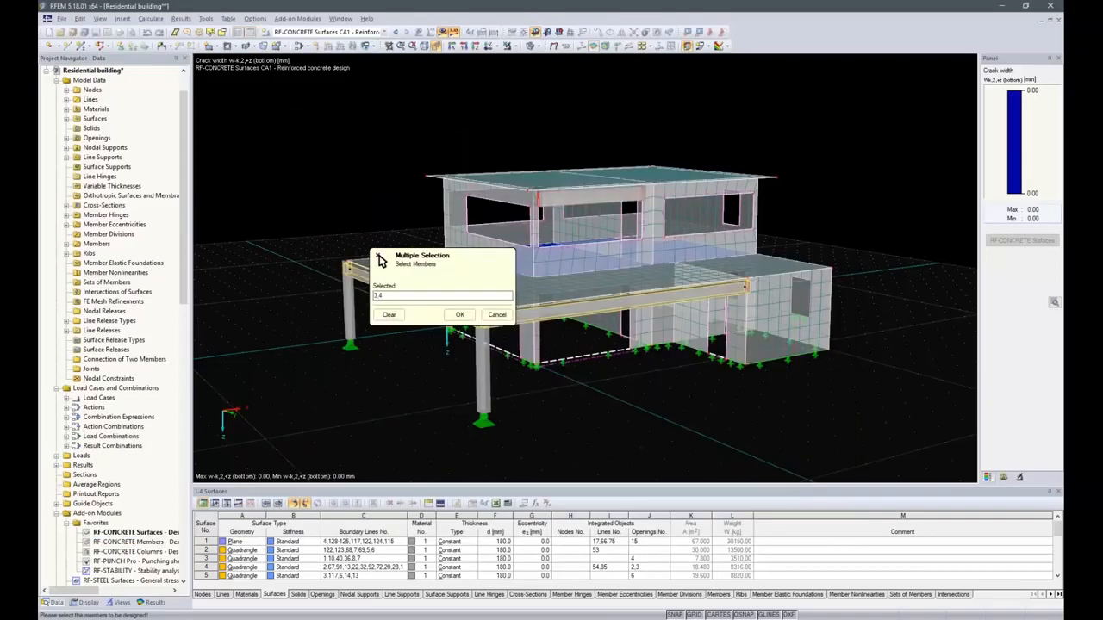
pyautogui.click(459, 315)
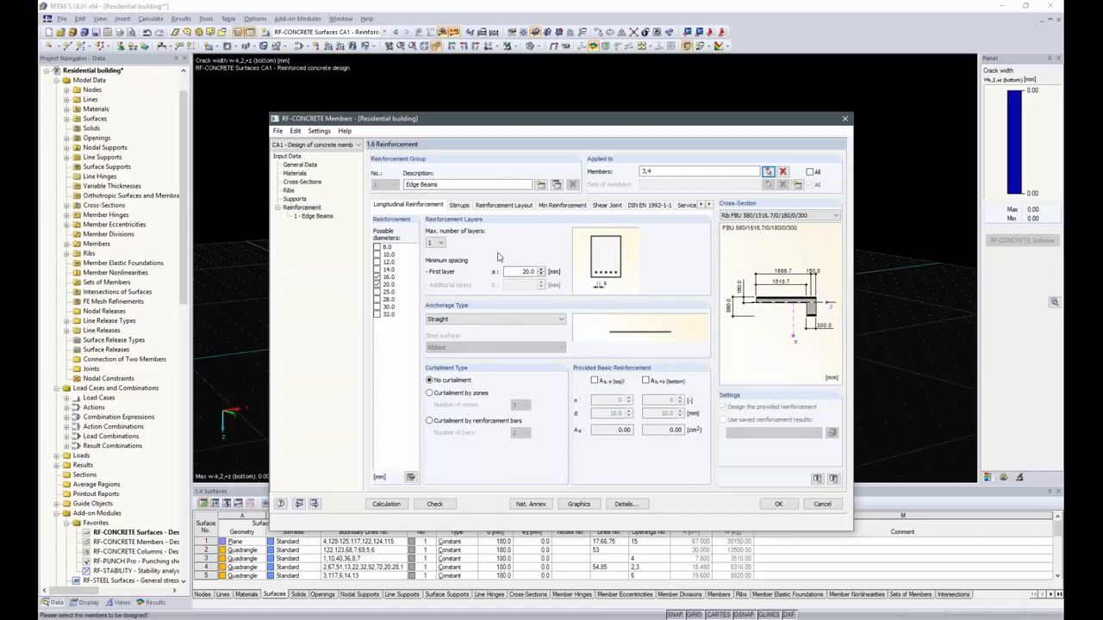
# Set two longitudinal reinforcement layers and add the 8 mm stirrup diameter for the edge beams.
pyautogui.click(441, 243)
pyautogui.click(435, 258)
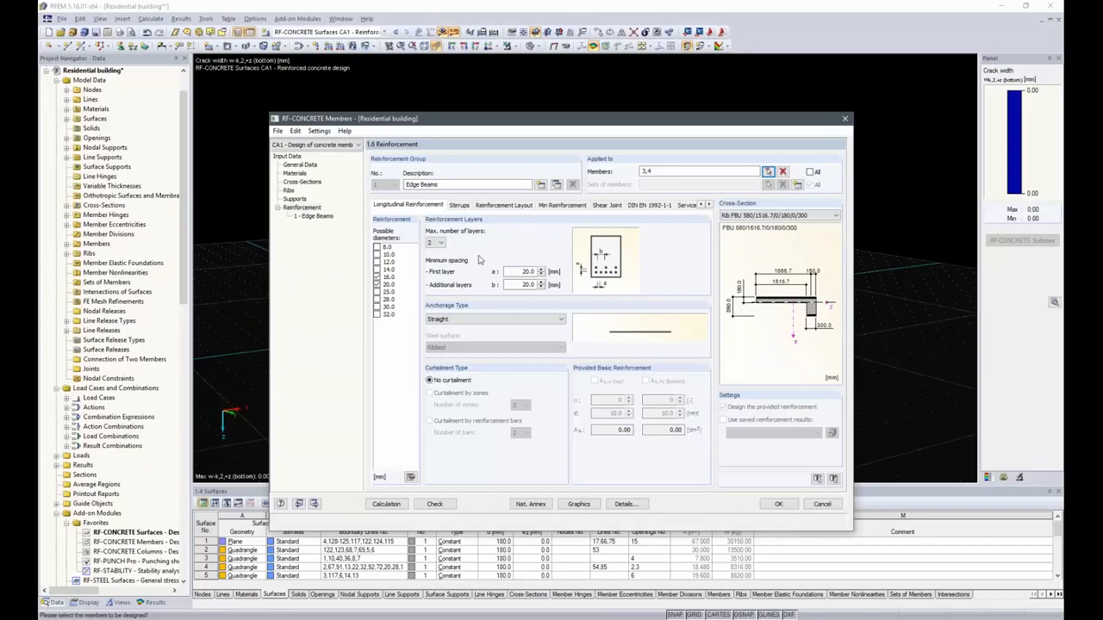
pyautogui.click(460, 206)
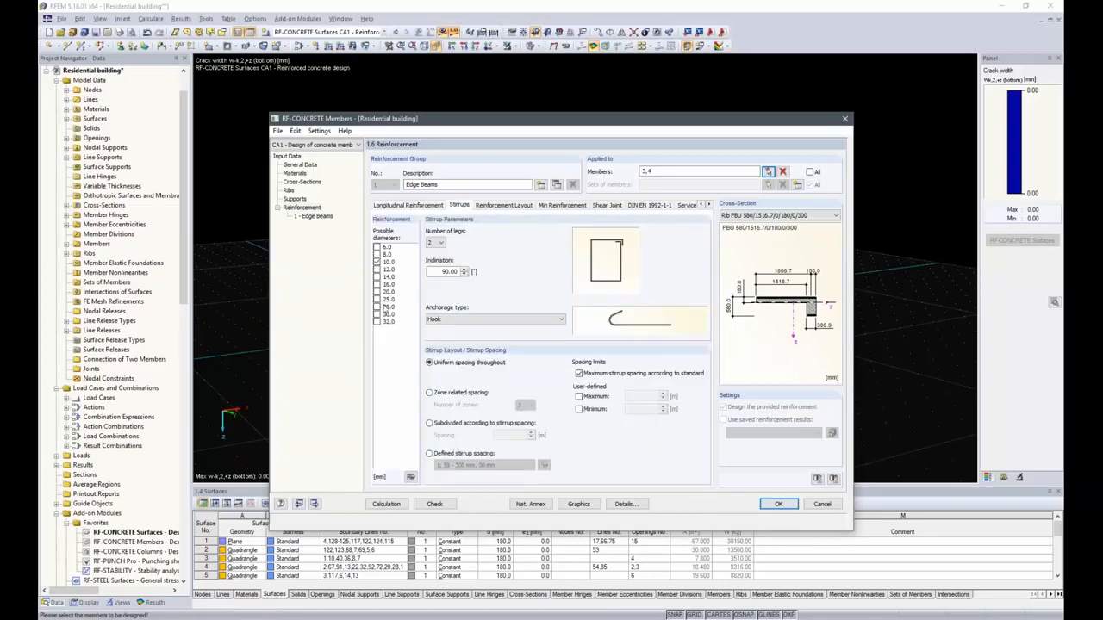
pyautogui.click(377, 256)
# Use minimum concrete cover according to standard with exposure class XC4 for the edge beams.
pyautogui.click(502, 210)
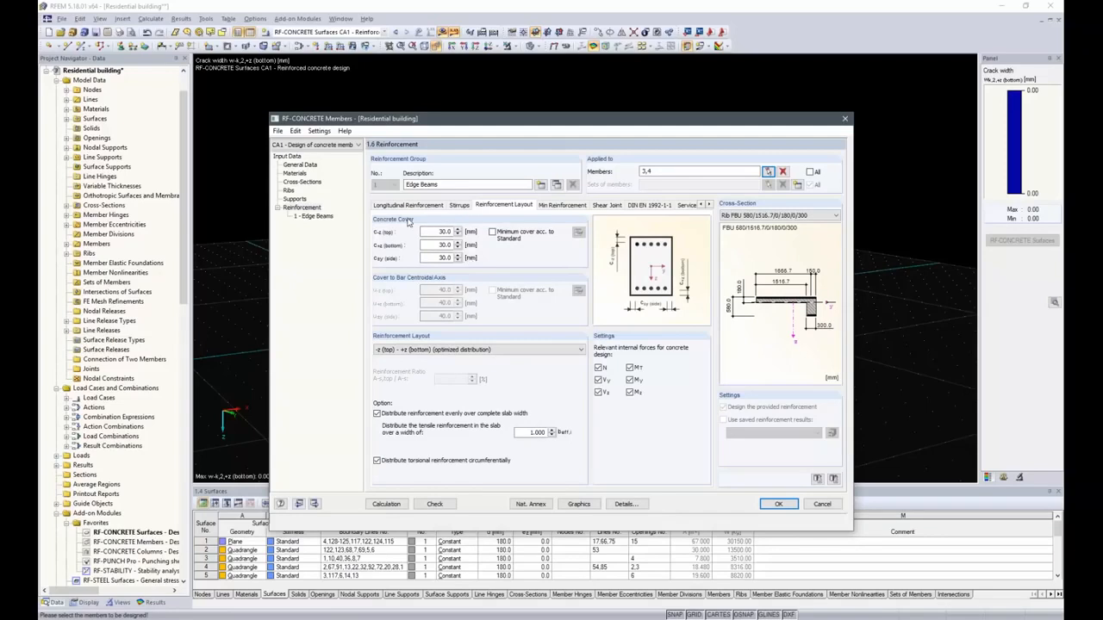
pyautogui.click(492, 232)
pyautogui.click(578, 232)
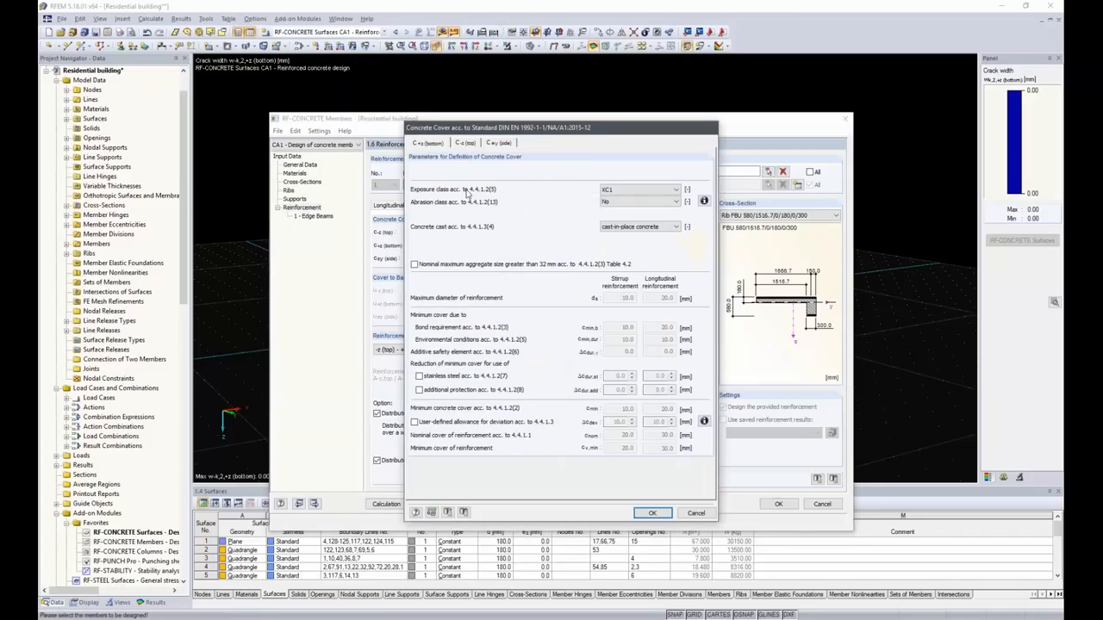
pyautogui.click(677, 191)
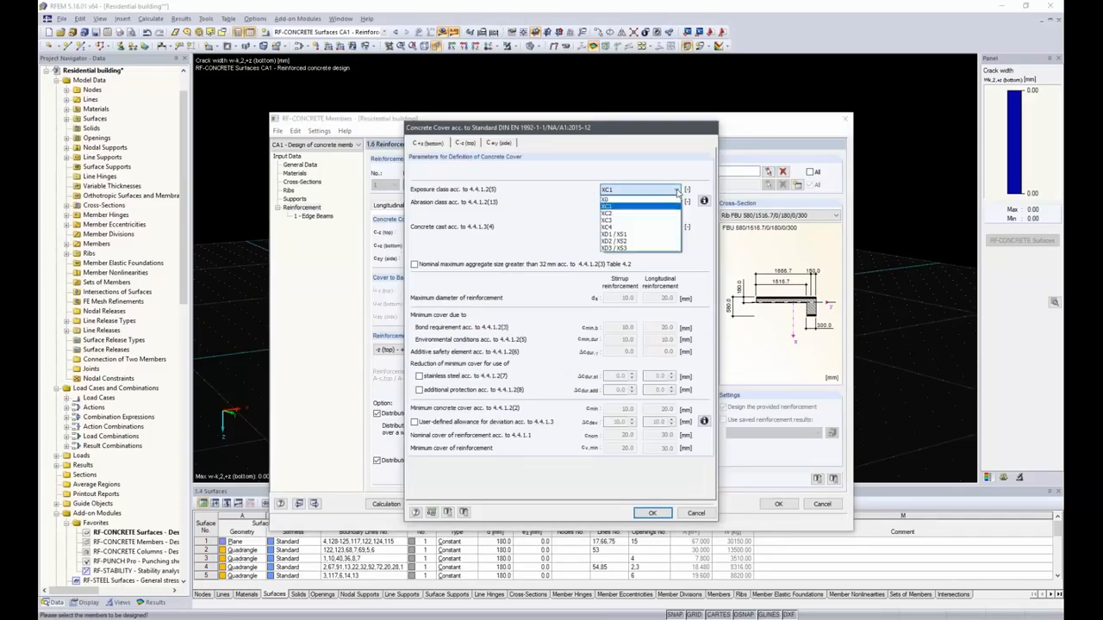
pyautogui.click(636, 230)
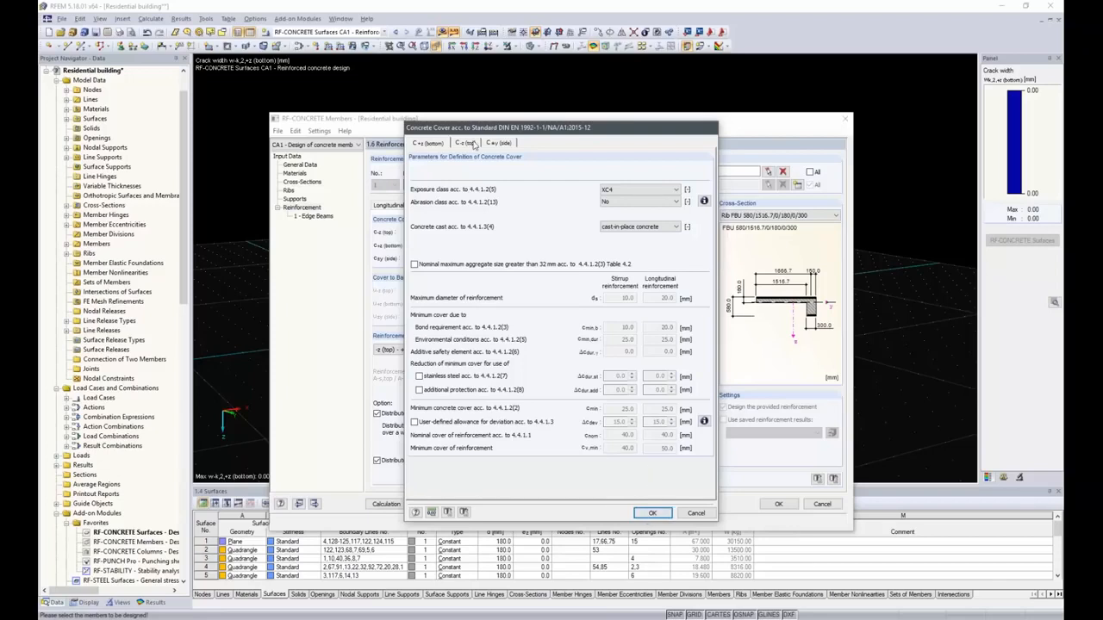
pyautogui.click(473, 145)
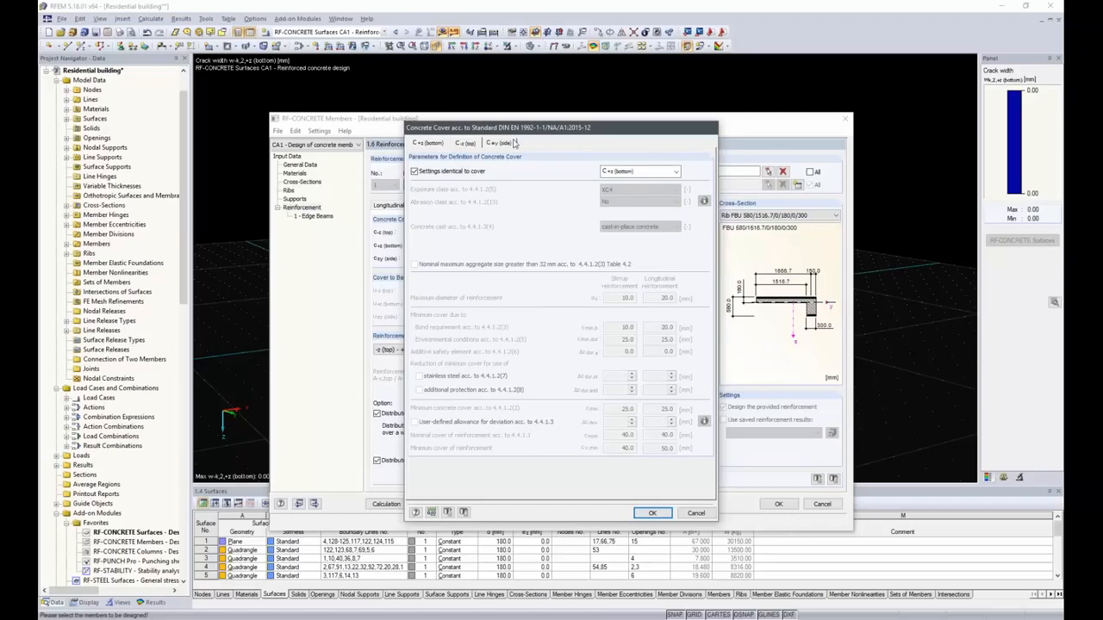
pyautogui.click(652, 512)
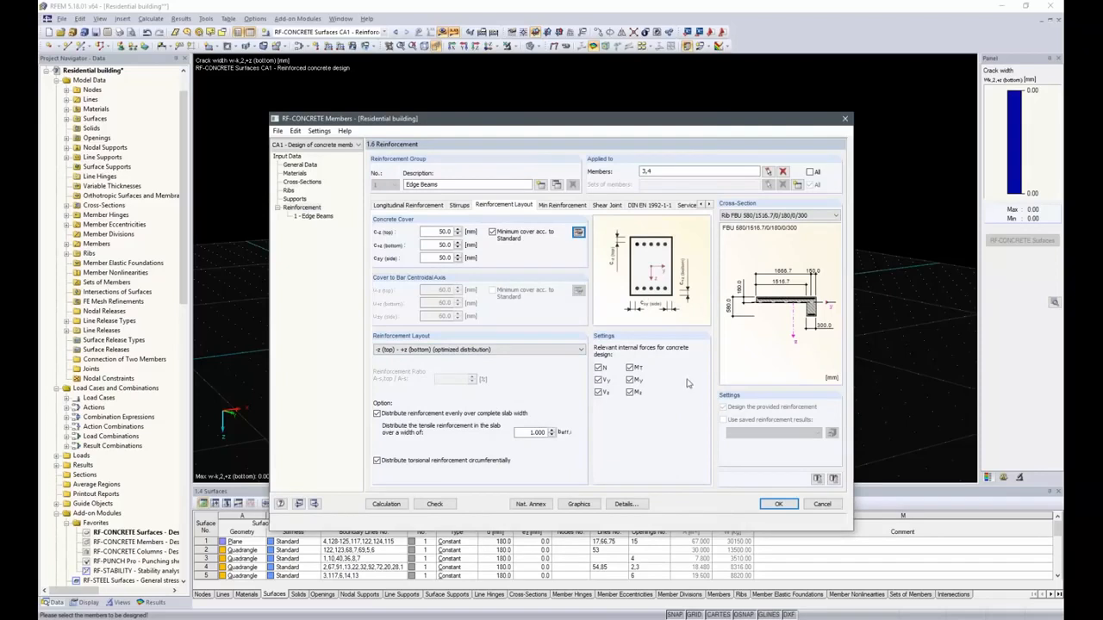
# Exclude the torsional moment MT from the internal forces relevant for the edge beam design.
pyautogui.click(630, 367)
pyautogui.click(564, 208)
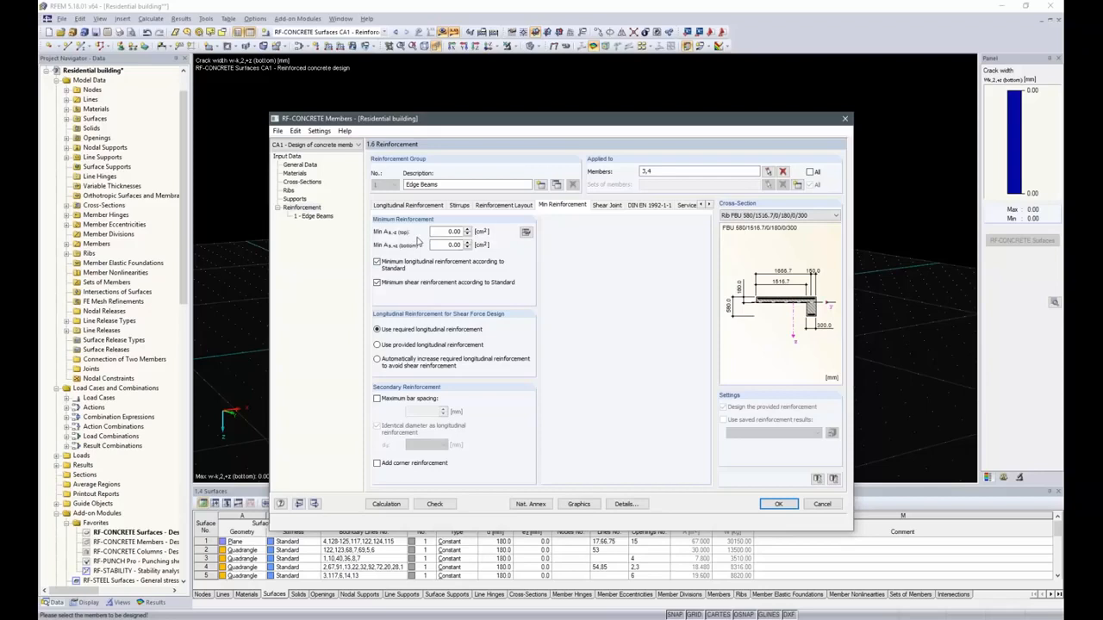
# Enable the shear joint with a support width of 30 mm and design of flange connections on segmented cross-sections.
pyautogui.click(614, 207)
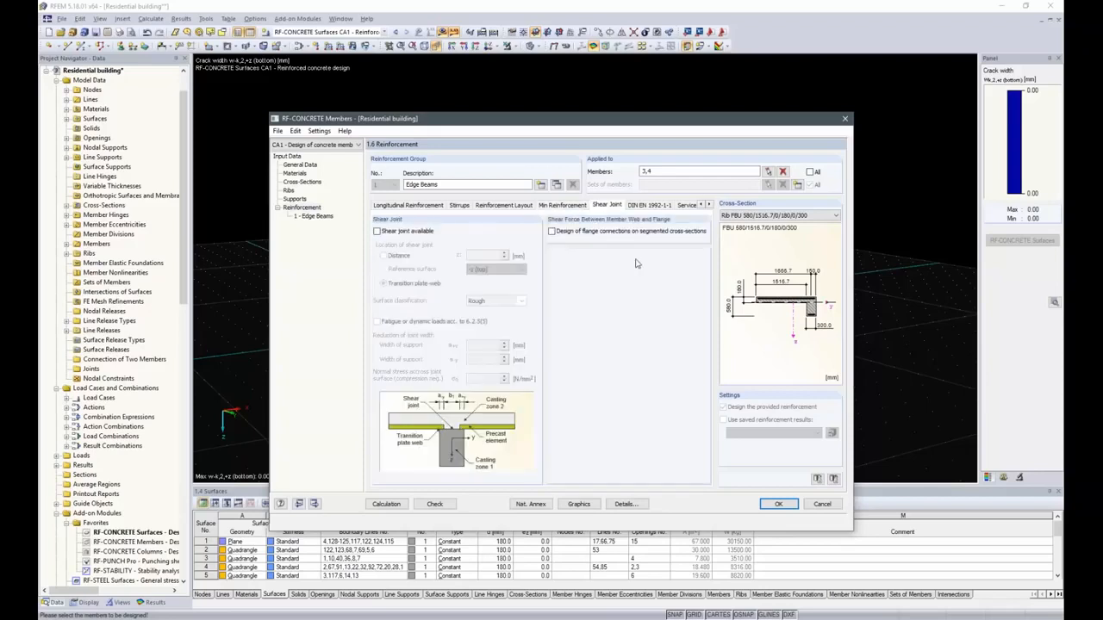
pyautogui.click(377, 231)
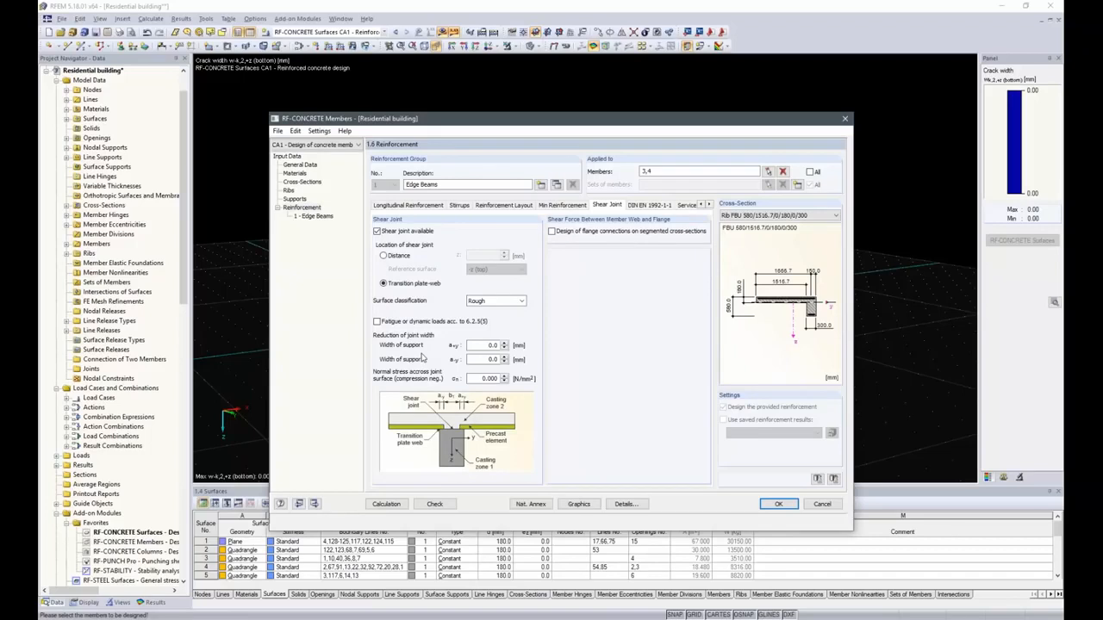
pyautogui.click(487, 359)
pyautogui.doubleClick(488, 359)
pyautogui.write('30')
pyautogui.click(553, 231)
# Enable limitation of concrete compressive stress and user-defined crack width limits in the serviceability settings.
pyautogui.click(644, 207)
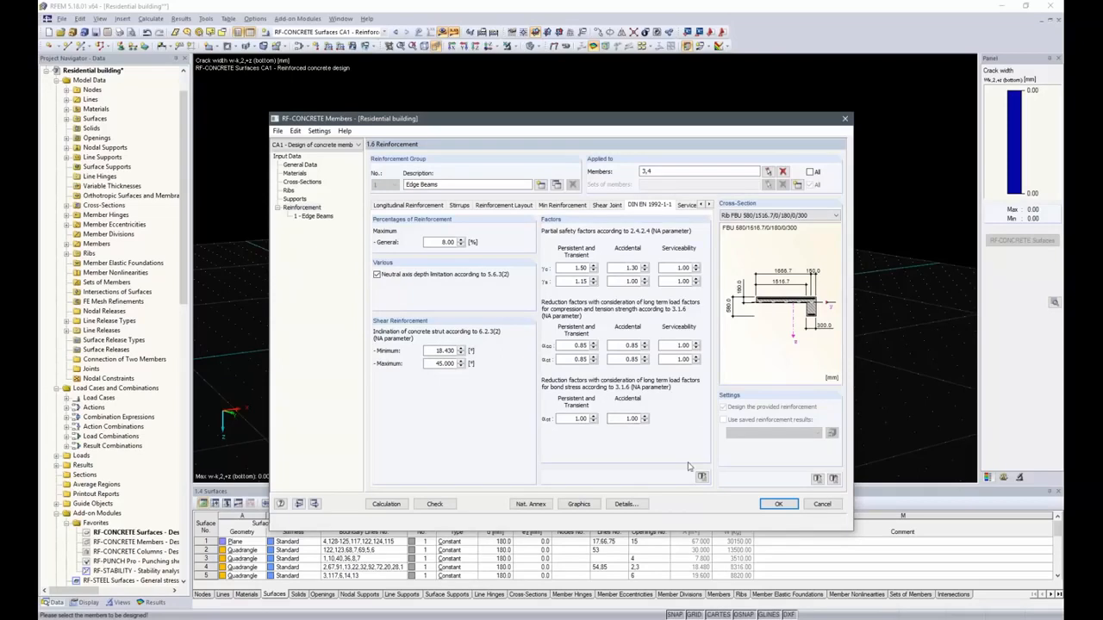
pyautogui.click(694, 204)
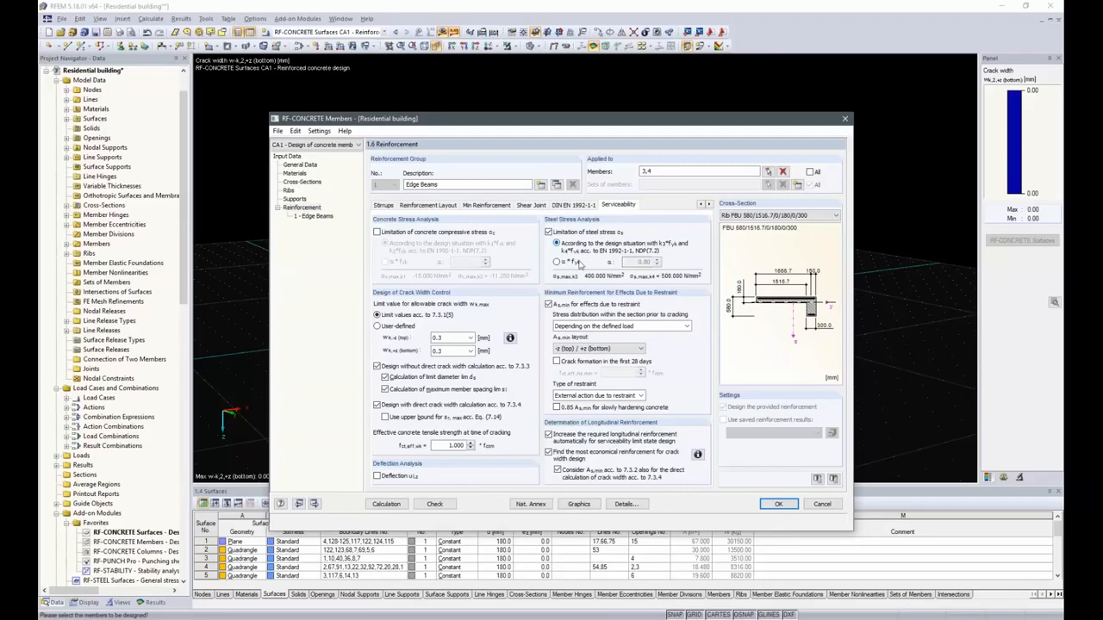
pyautogui.click(376, 232)
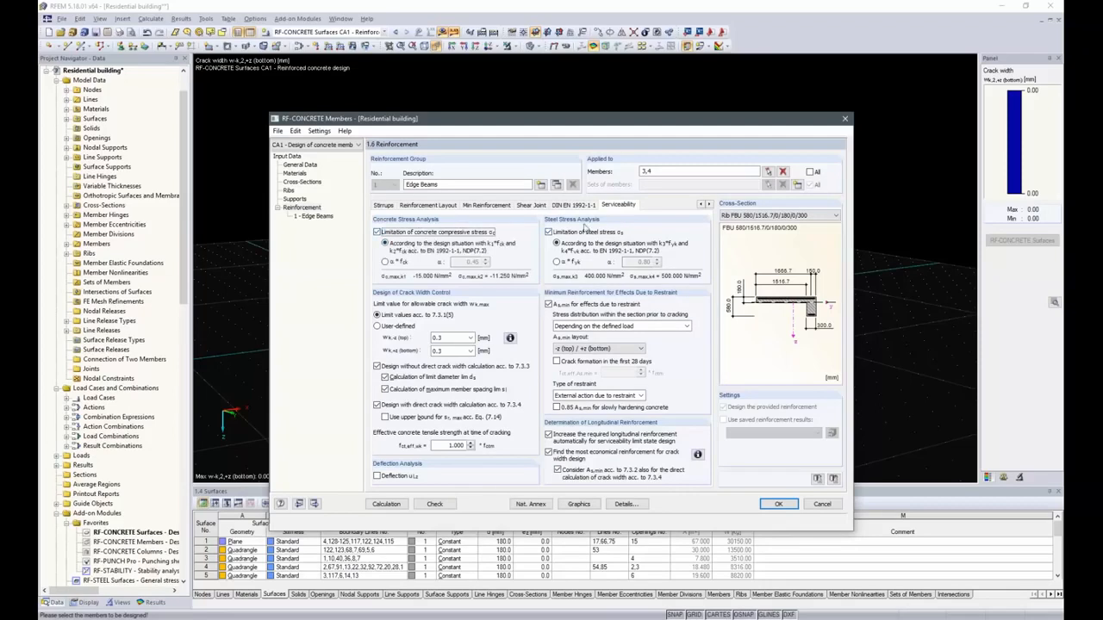
pyautogui.click(377, 326)
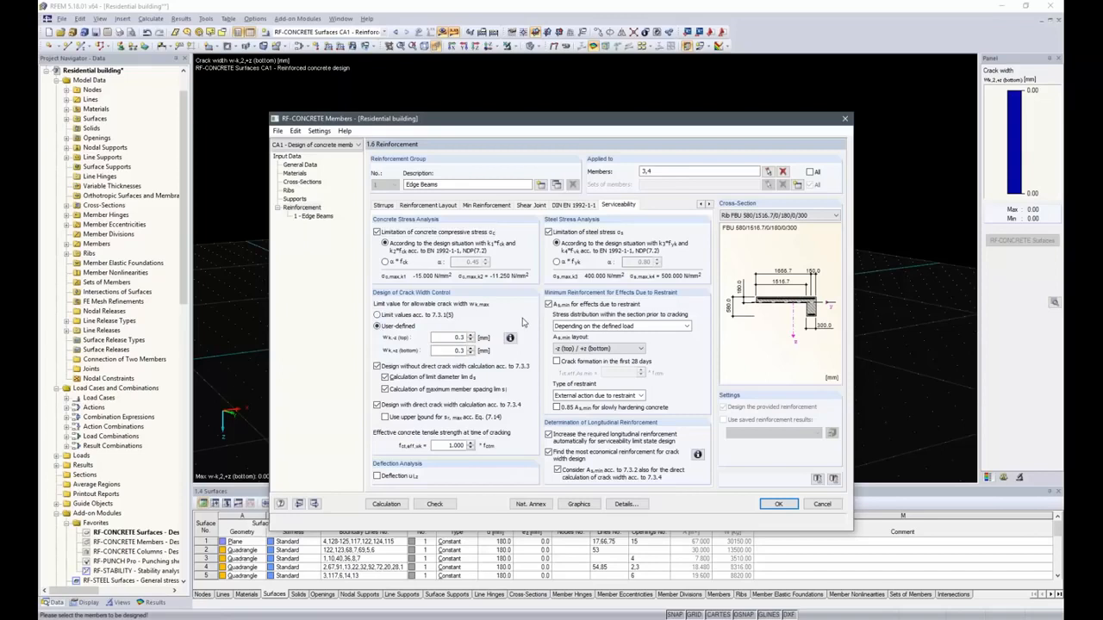
# Review the information table of maximum crack width values.
pyautogui.click(510, 337)
pyautogui.moveTo(540, 248); pyautogui.dragTo(670, 174)
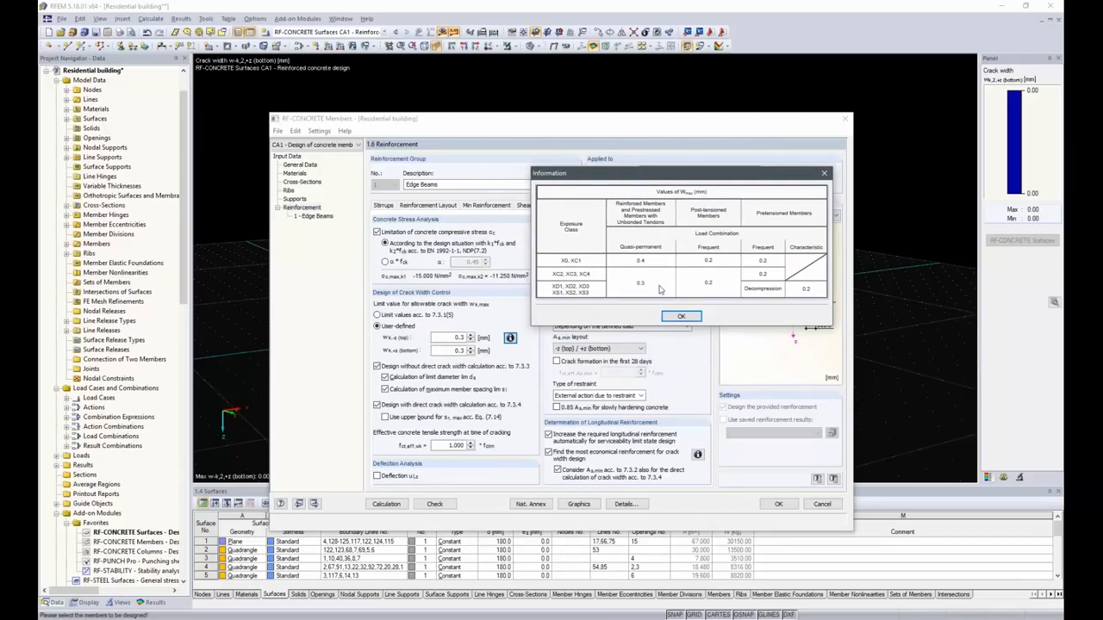
pyautogui.click(825, 174)
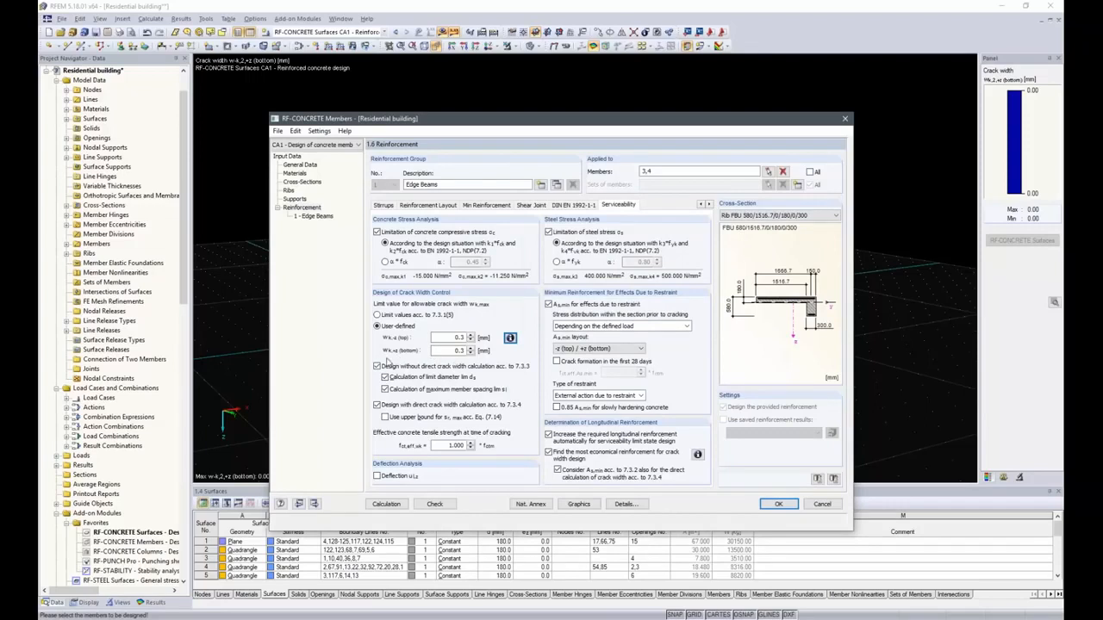
# Disable design without direct crack width calculation and use the upper bound for sr,max.
pyautogui.click(376, 366)
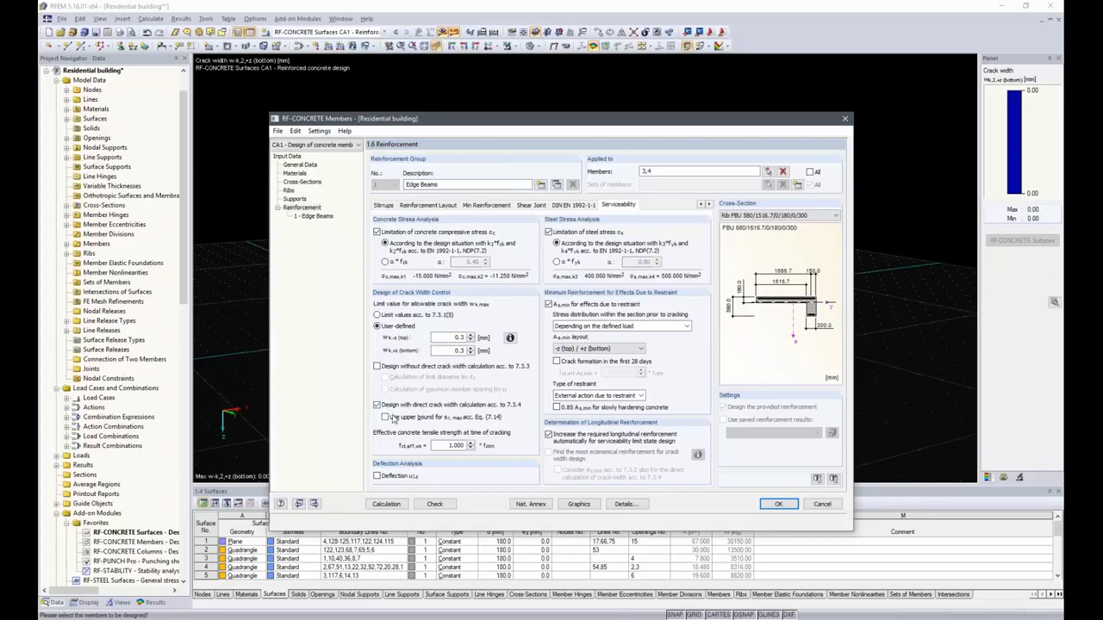
pyautogui.click(384, 418)
# Enable deflection analysis and set the minimum reinforcement layout to the tension side.
pyautogui.click(378, 476)
pyautogui.click(613, 329)
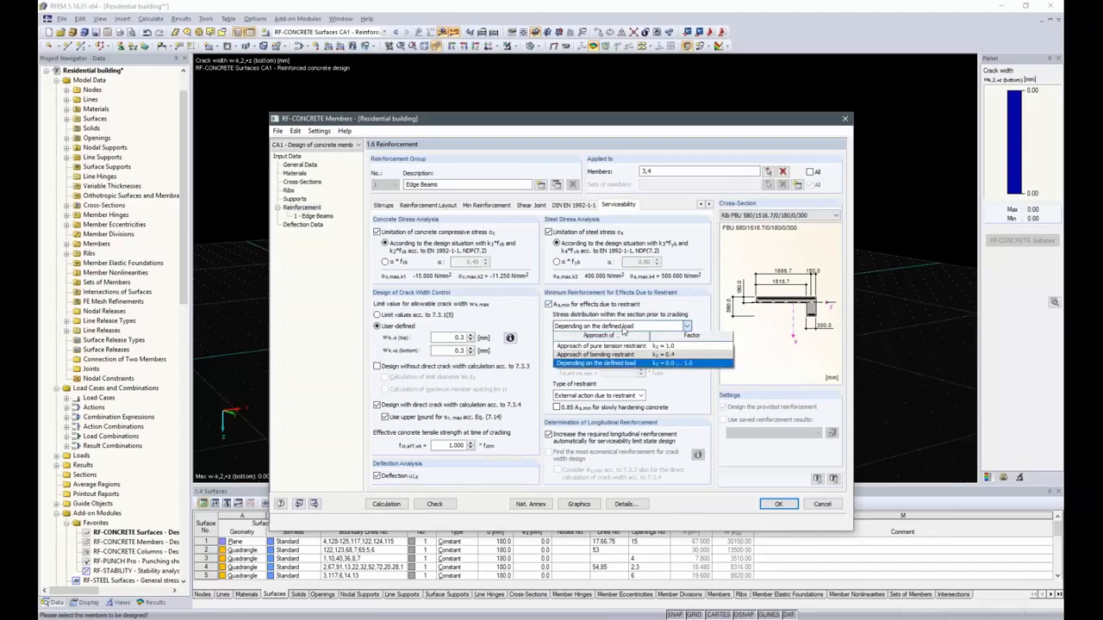
pyautogui.click(623, 329)
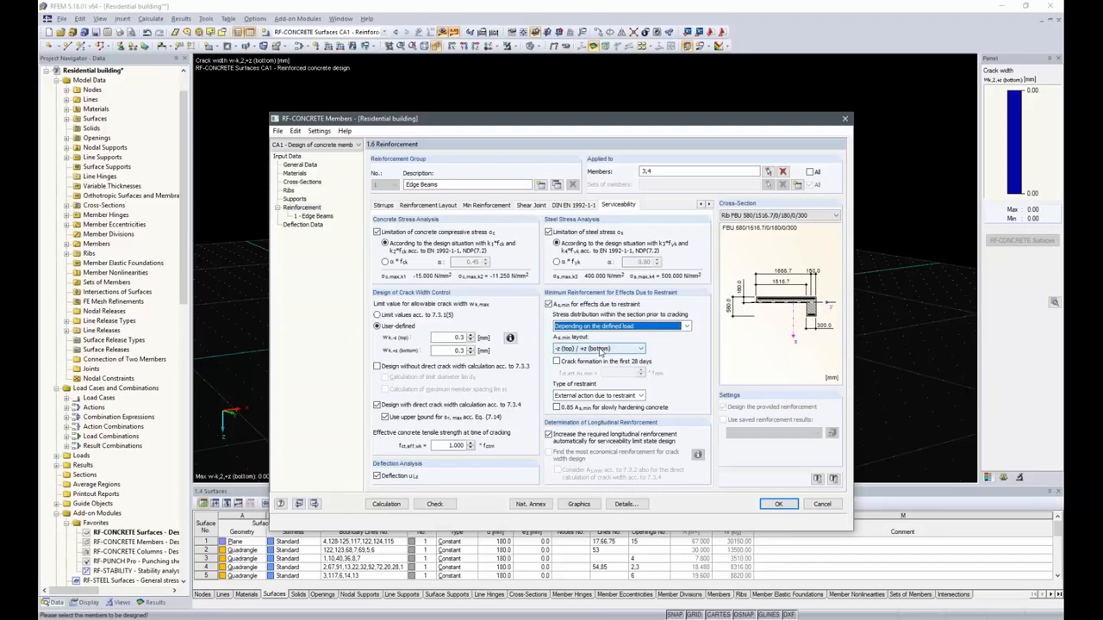
pyautogui.click(601, 351)
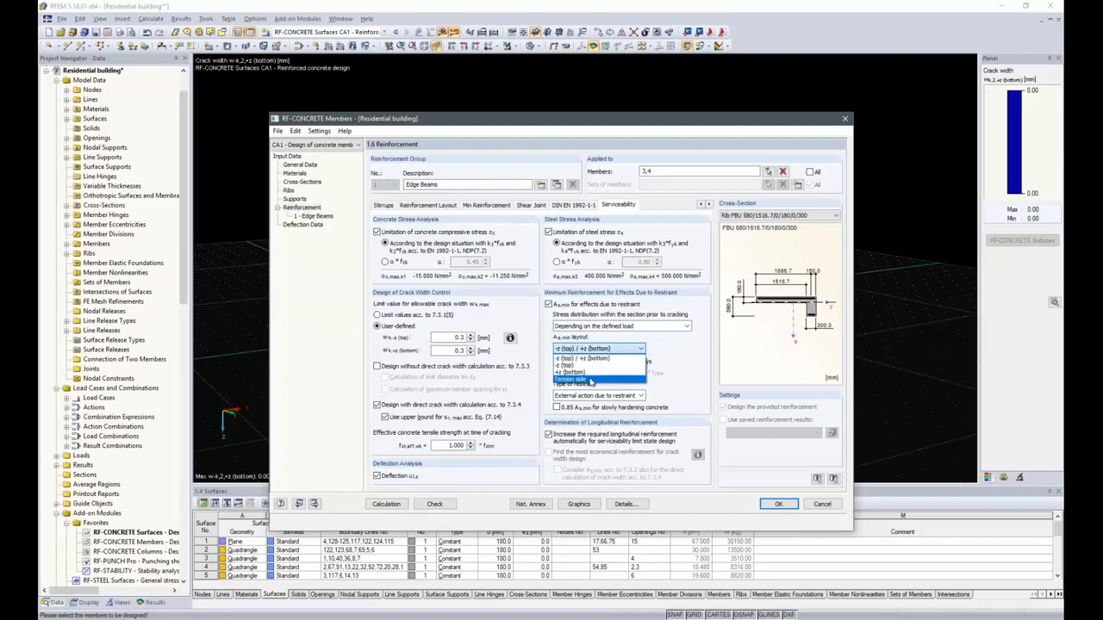
pyautogui.click(592, 379)
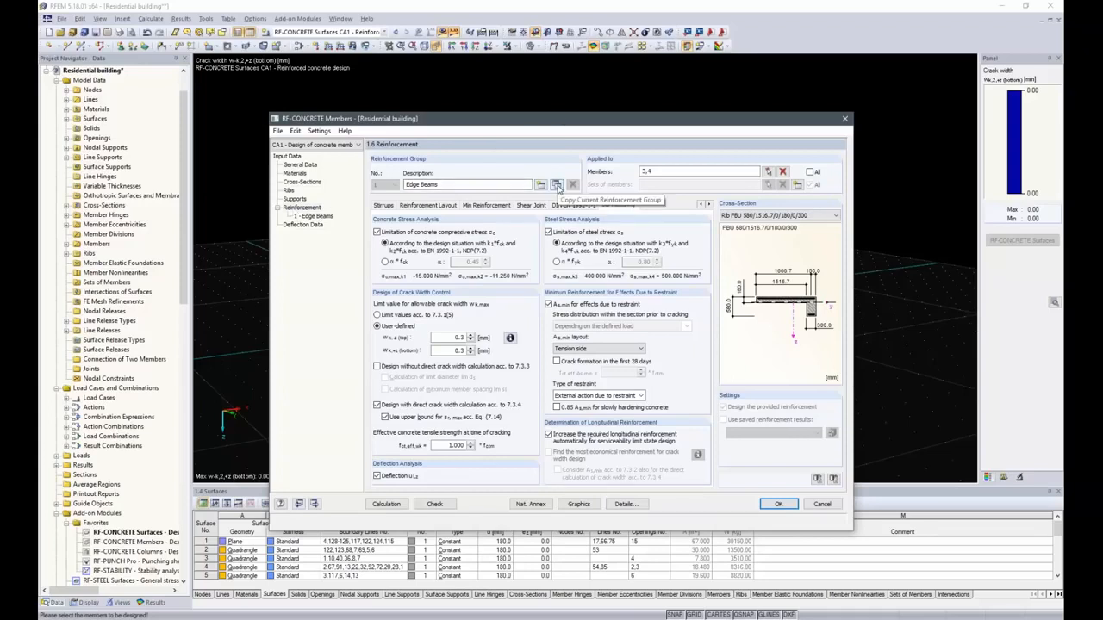
# Copy the reinforcement group as group 2 named Lintel and apply it to member 5.
pyautogui.click(557, 186)
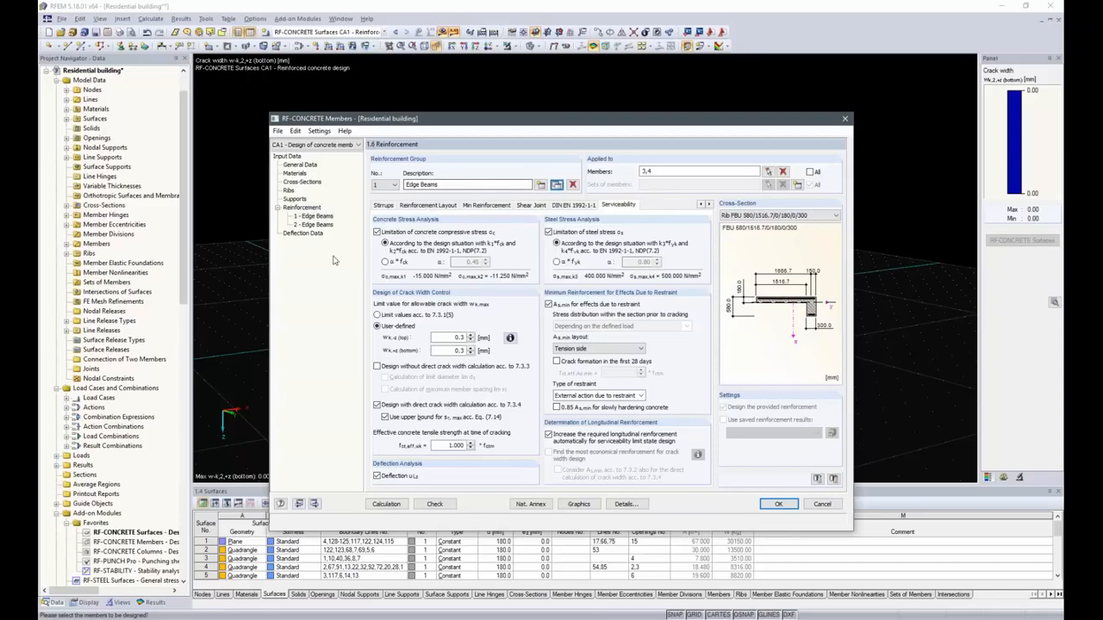
pyautogui.click(317, 225)
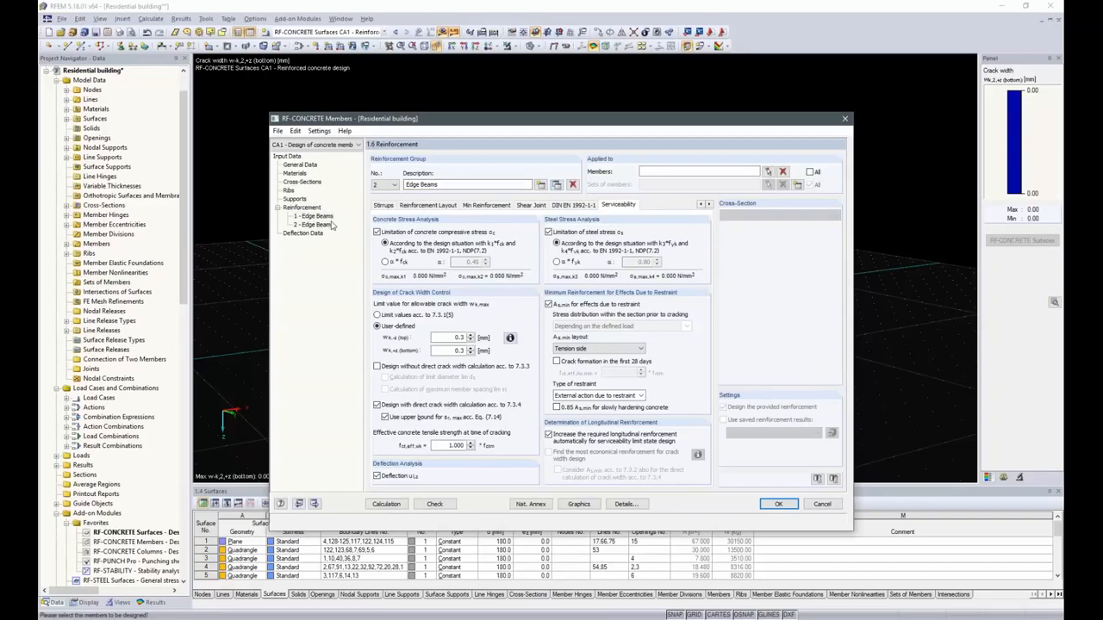
pyautogui.click(637, 209)
pyautogui.write('Lintel')
pyautogui.click(767, 171)
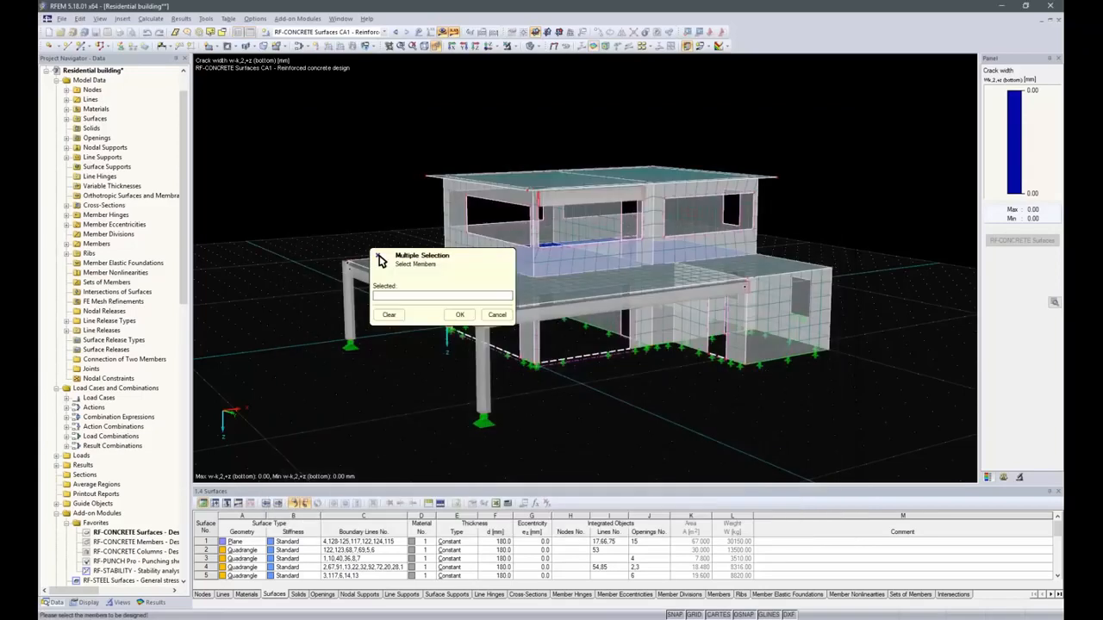
pyautogui.click(589, 196)
pyautogui.click(459, 314)
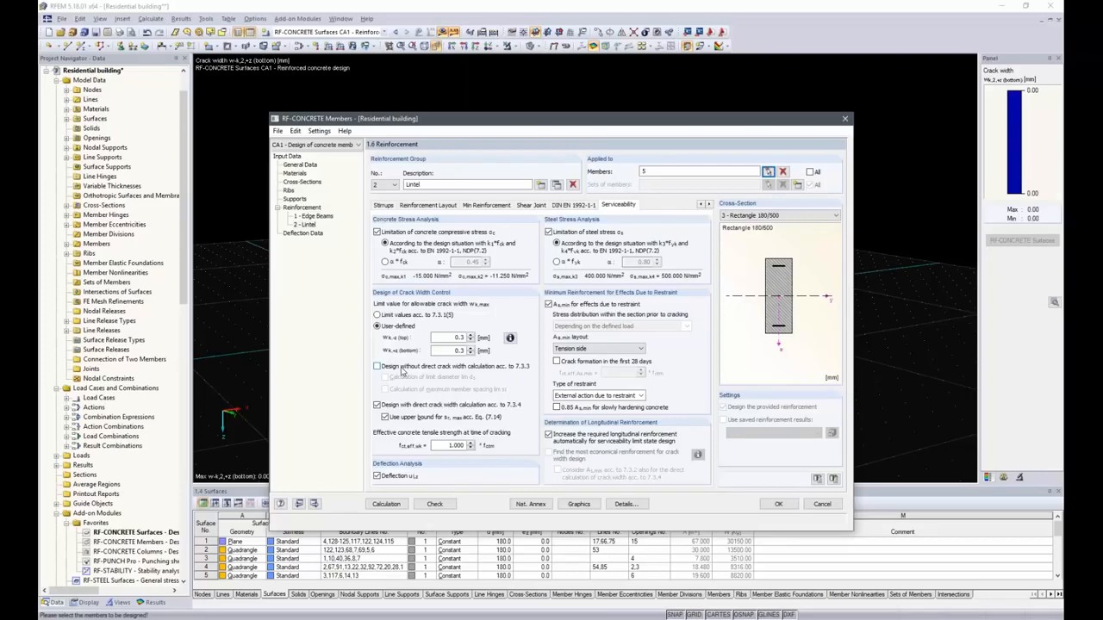
# Disable deflection analysis for the lintel and add 12 mm to its possible longitudinal bar diameters.
pyautogui.click(378, 477)
pyautogui.click(424, 205)
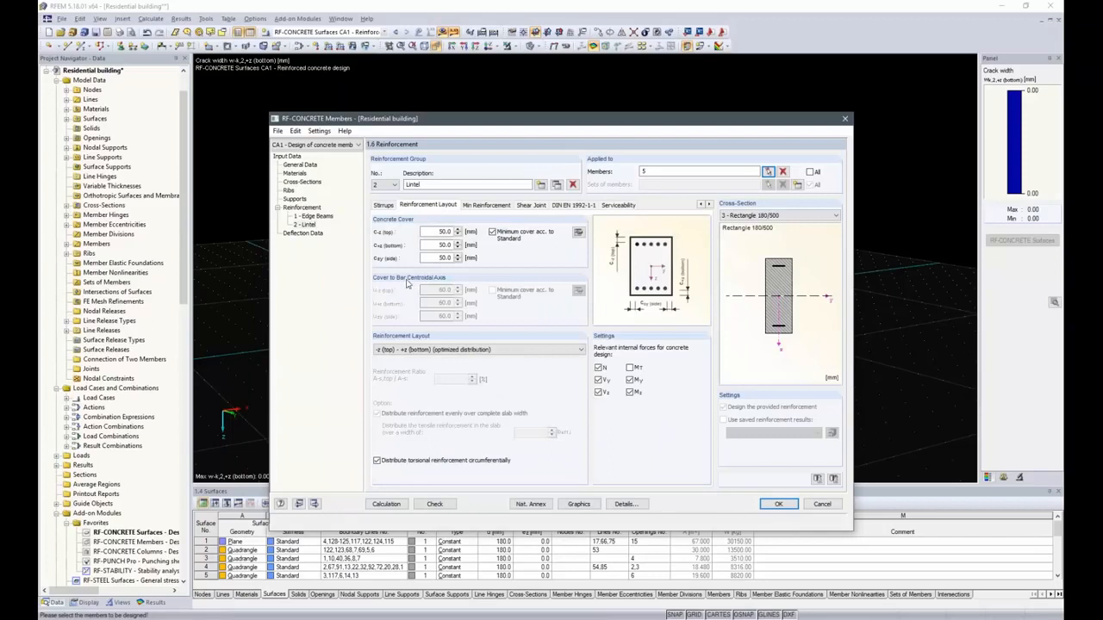
pyautogui.click(384, 205)
pyautogui.click(700, 204)
pyautogui.click(419, 205)
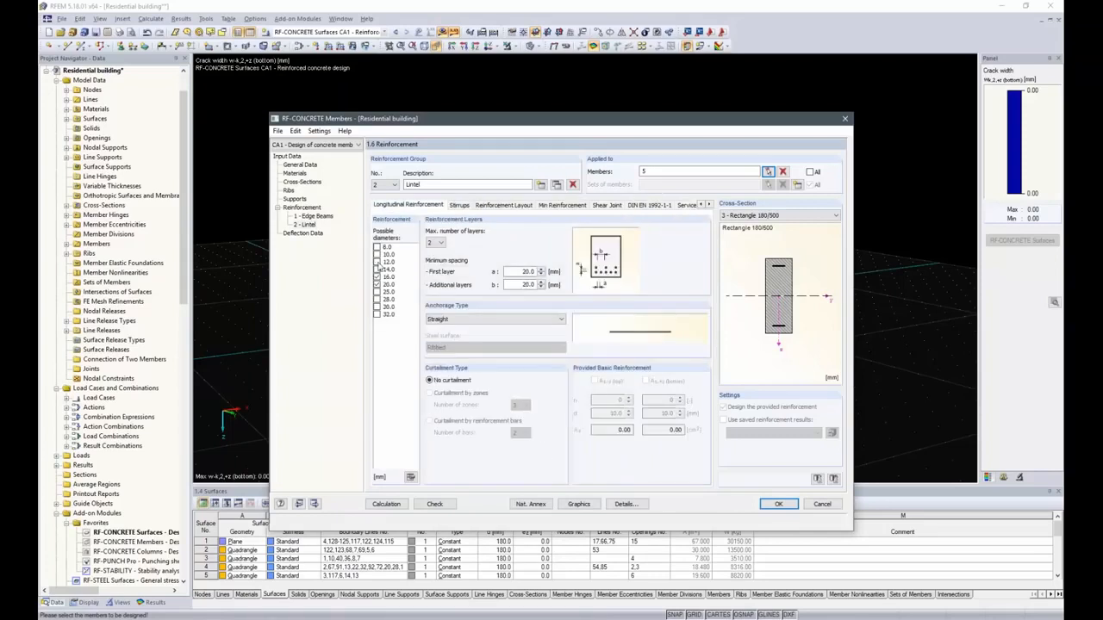
pyautogui.click(376, 263)
# Open the deflection data input.
pyautogui.click(304, 232)
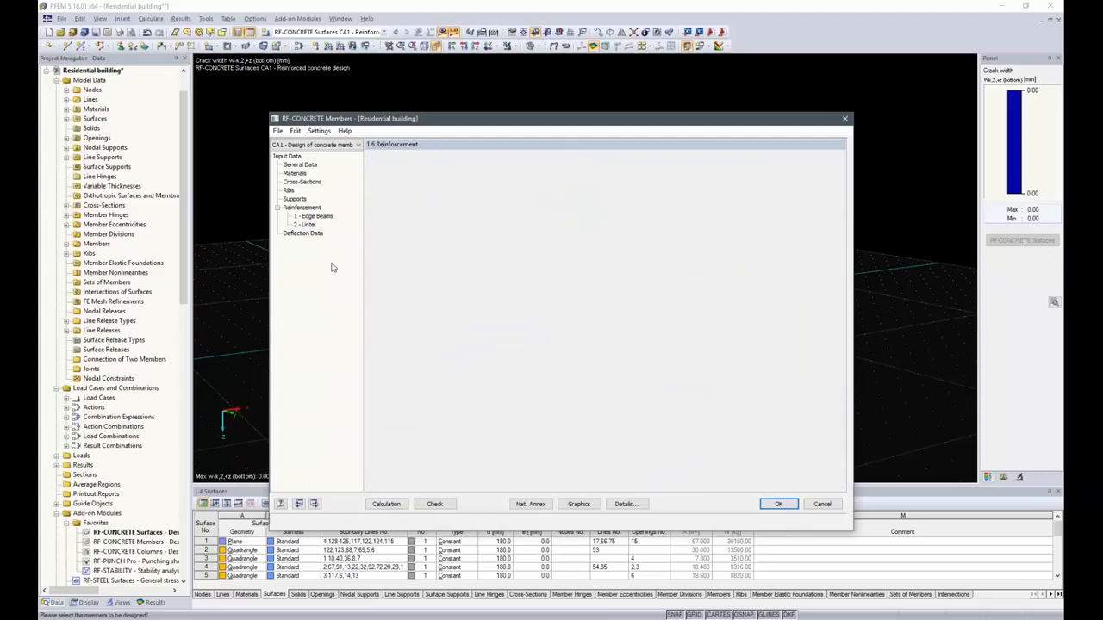
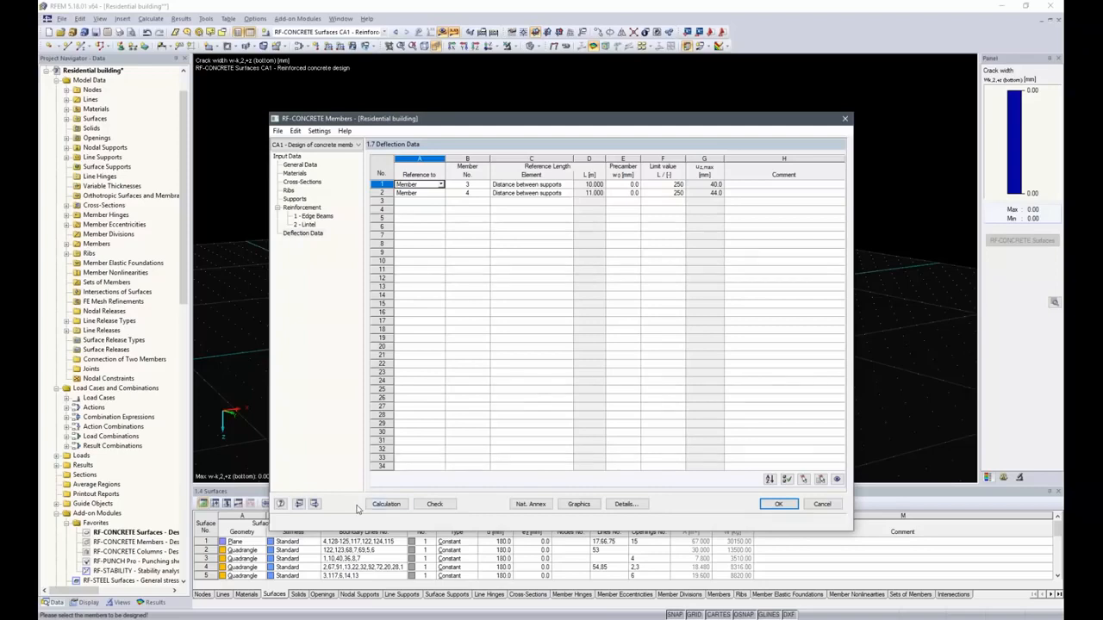
# Run the design calculation and review the required reinforcement results by member.
pyautogui.click(388, 505)
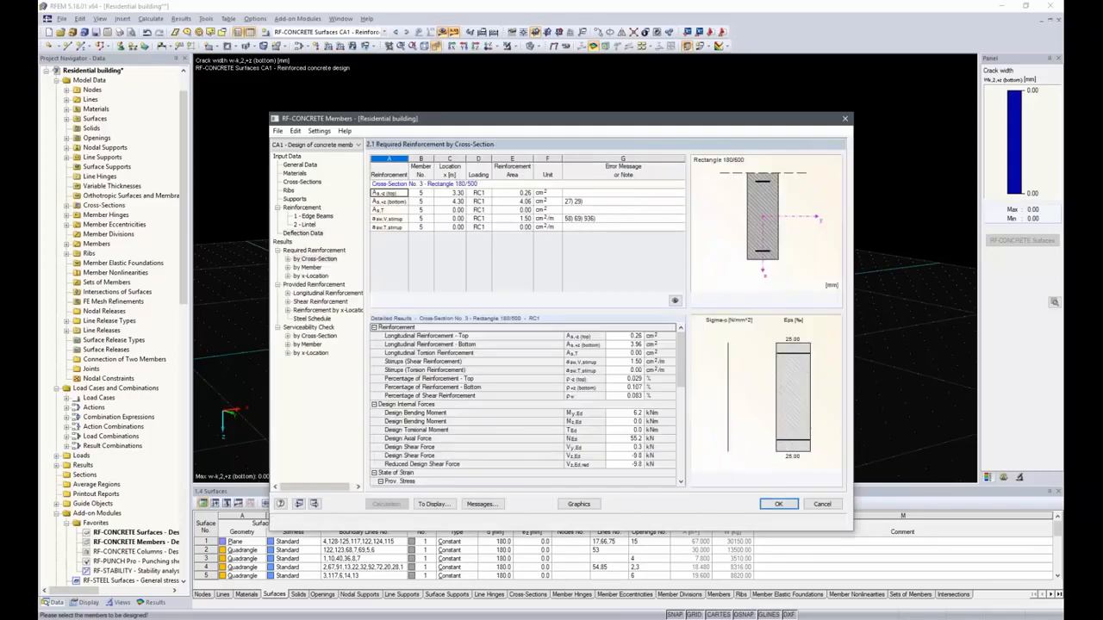
pyautogui.click(310, 268)
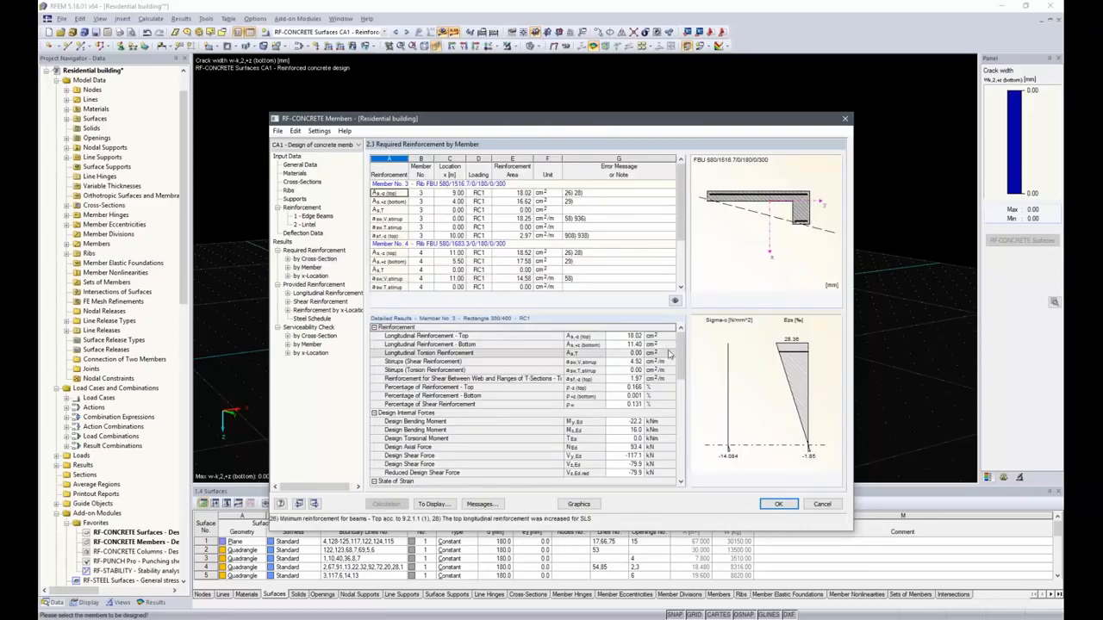
pyautogui.scroll(-3, 539, 446)
pyautogui.scroll(3, 541, 444)
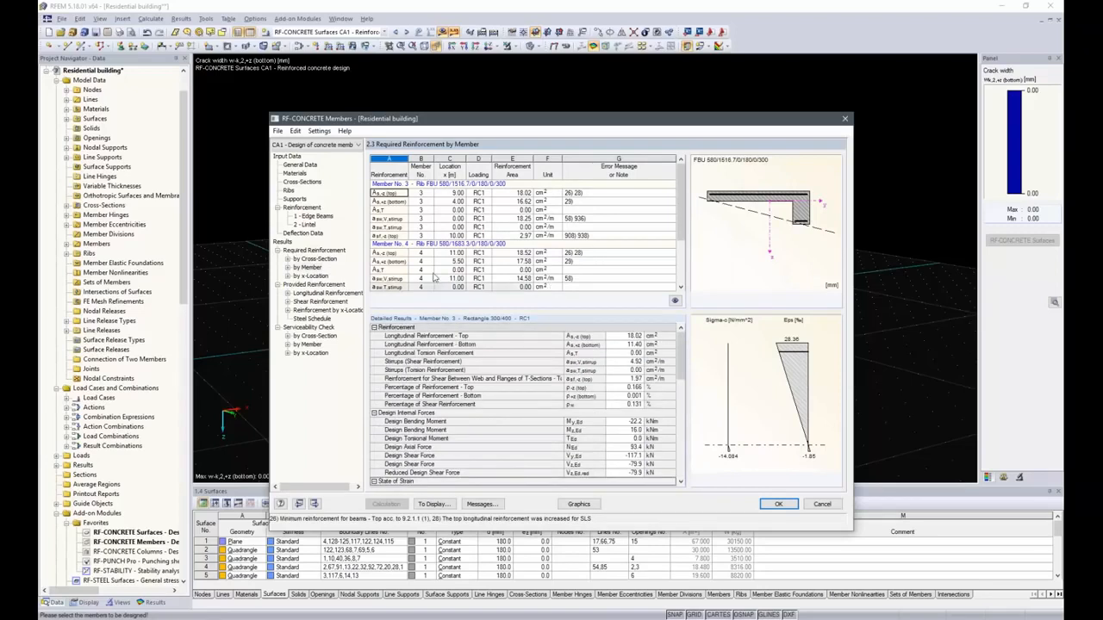
# Set the stirrup spacing of the lintel's shear reinforcement to 0.25 m and recalculate the provided safety.
pyautogui.click(318, 301)
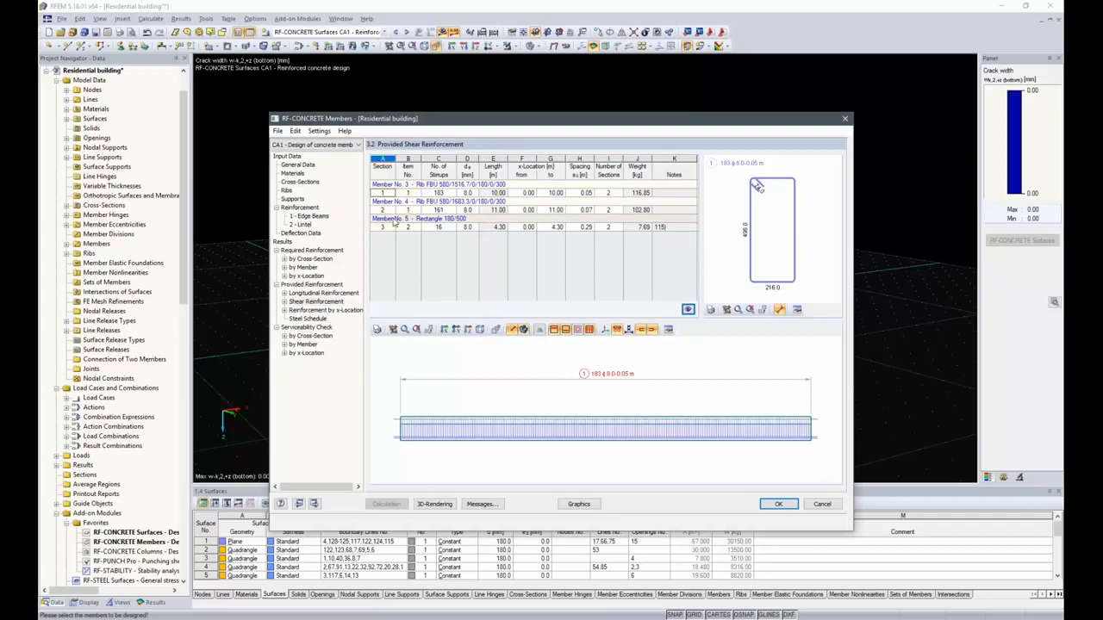
pyautogui.click(417, 201)
pyautogui.click(418, 188)
pyautogui.click(410, 218)
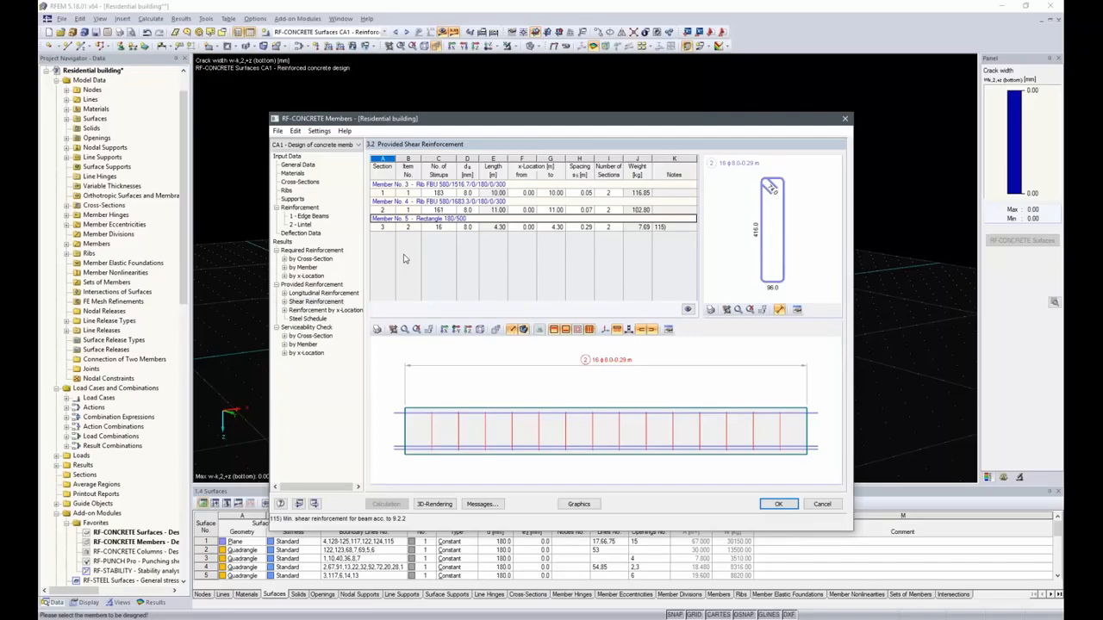
pyautogui.click(583, 224)
pyautogui.click(579, 227)
pyautogui.click(586, 227)
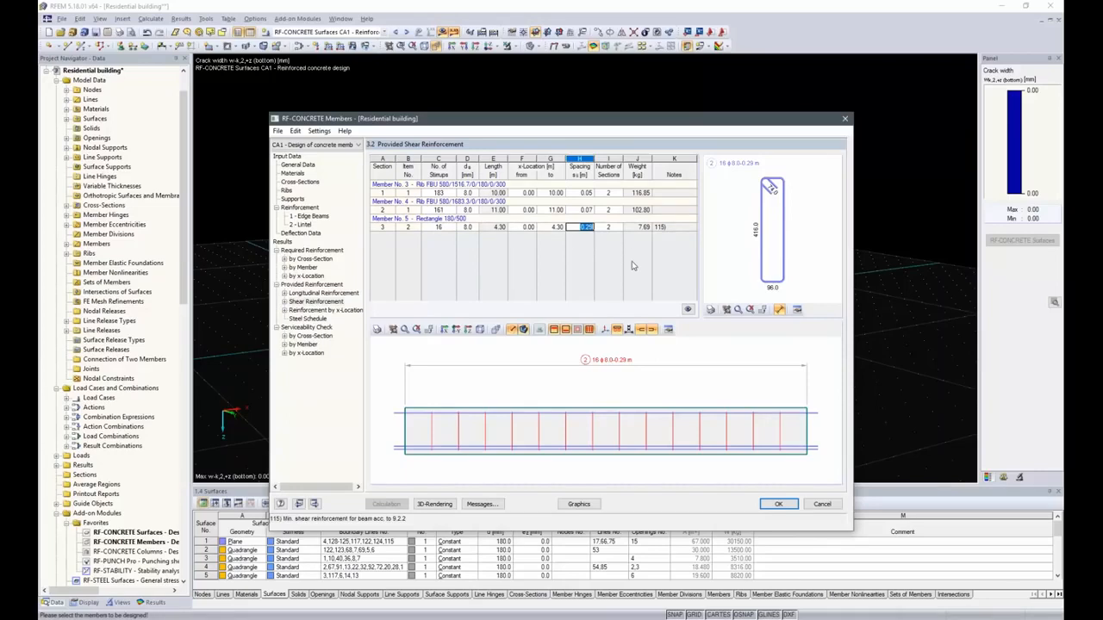
pyautogui.write('.25')
pyautogui.press('Up')
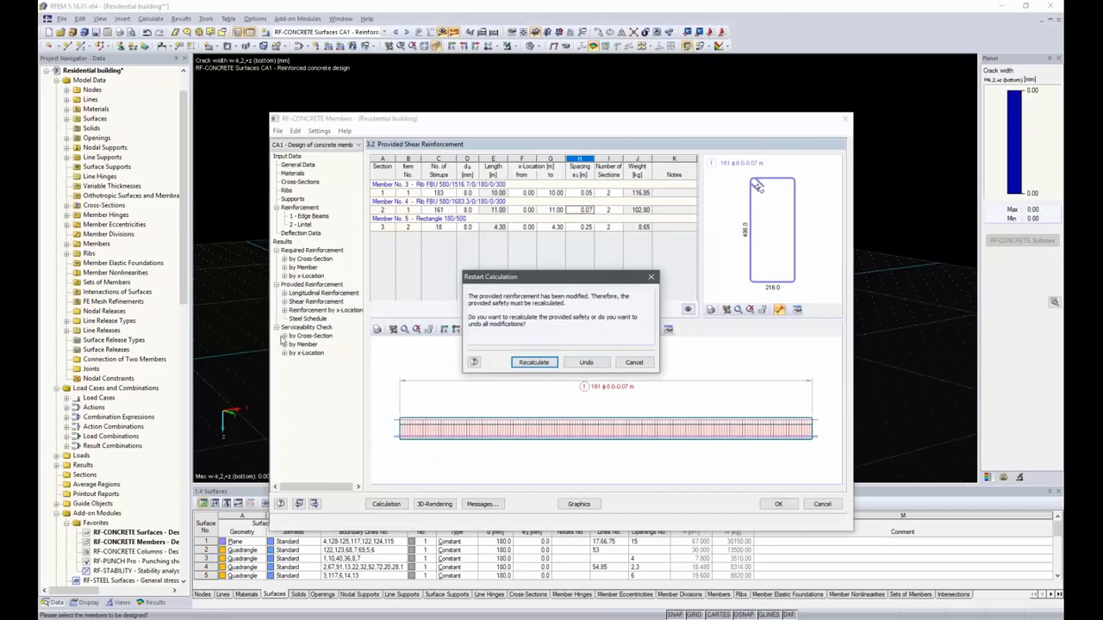
pyautogui.click(522, 365)
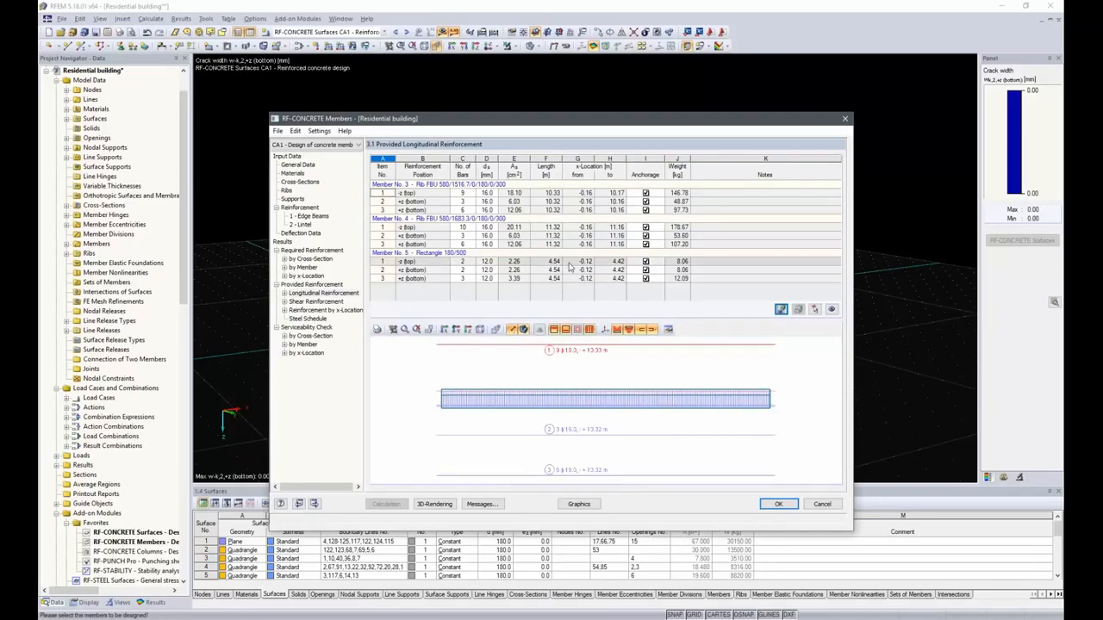
# Review the provided shear and longitudinal reinforcement tables for the beams.
pyautogui.click(316, 302)
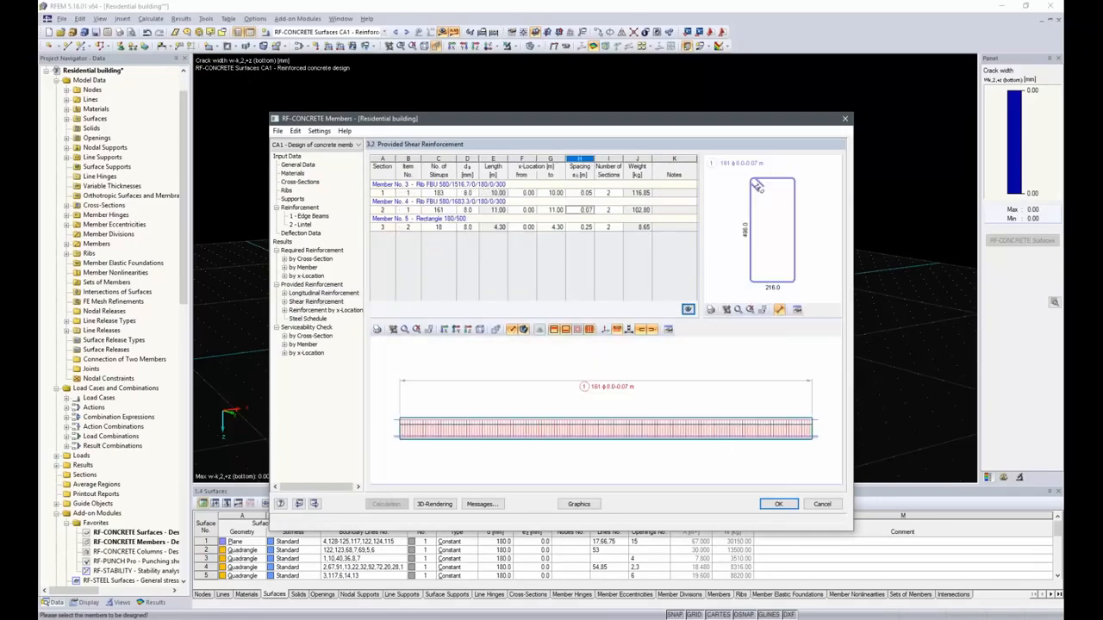
pyautogui.click(581, 227)
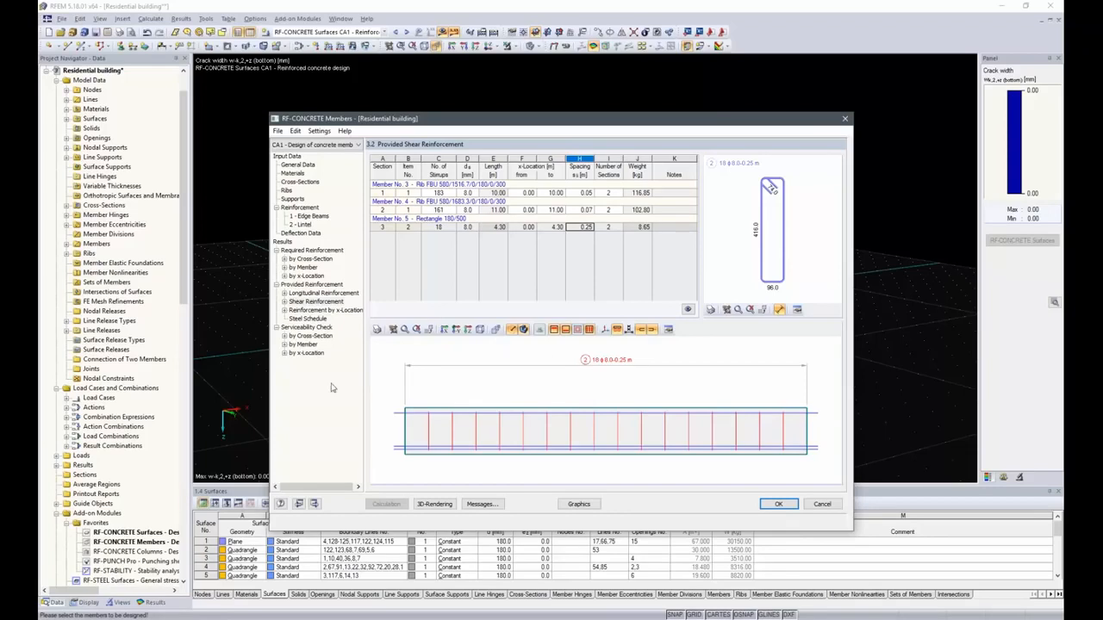
pyautogui.click(313, 302)
pyautogui.click(313, 293)
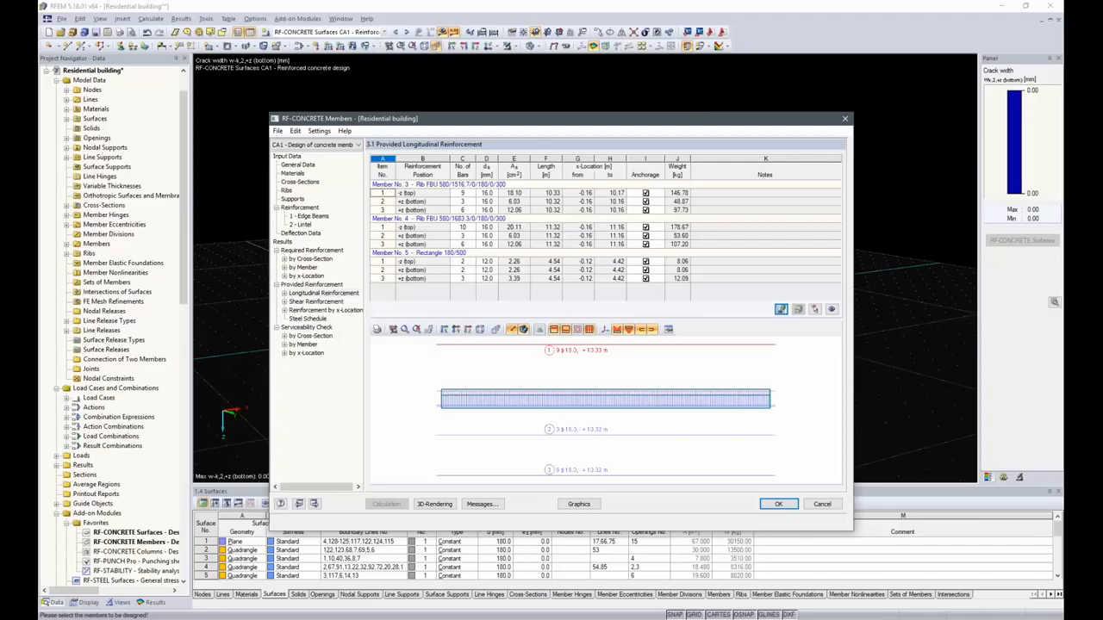
# Inspect the edge beam's reinforcement in the 3D rendering, opening one bar's edit dialog without changes.
pyautogui.keyDown('ctrl'); pyautogui.moveTo(770, 399); pyautogui.dragTo(586, 413, button='middle'); pyautogui.keyUp('ctrl')
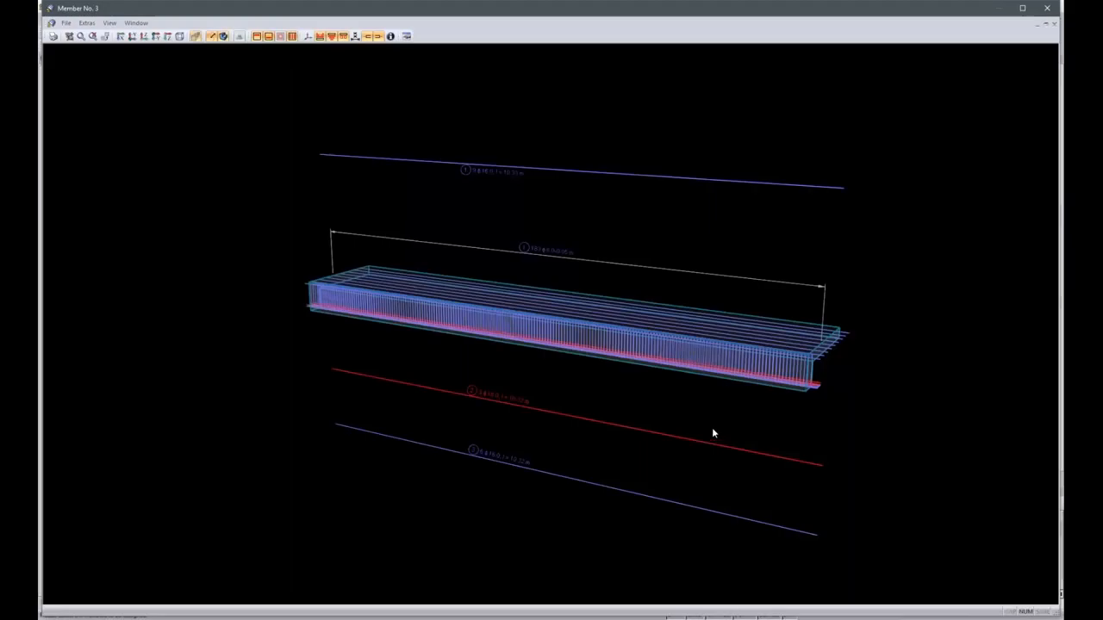
pyautogui.keyDown('ctrl'); pyautogui.moveTo(848, 425); pyautogui.dragTo(787, 387, button='middle'); pyautogui.keyUp('ctrl')
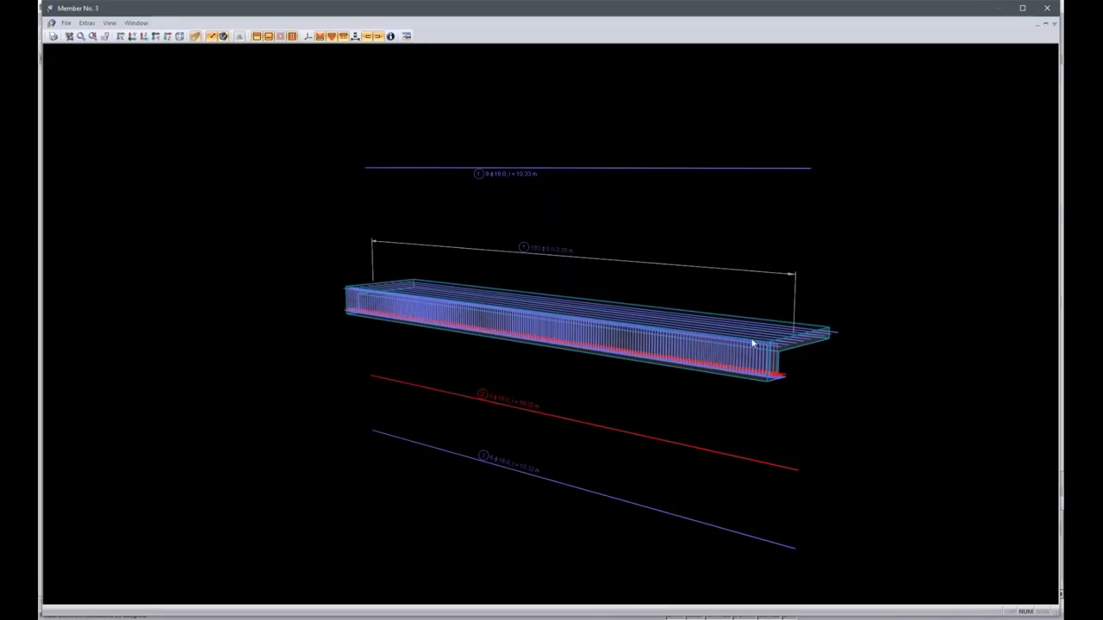
pyautogui.scroll(5, 759, 392)
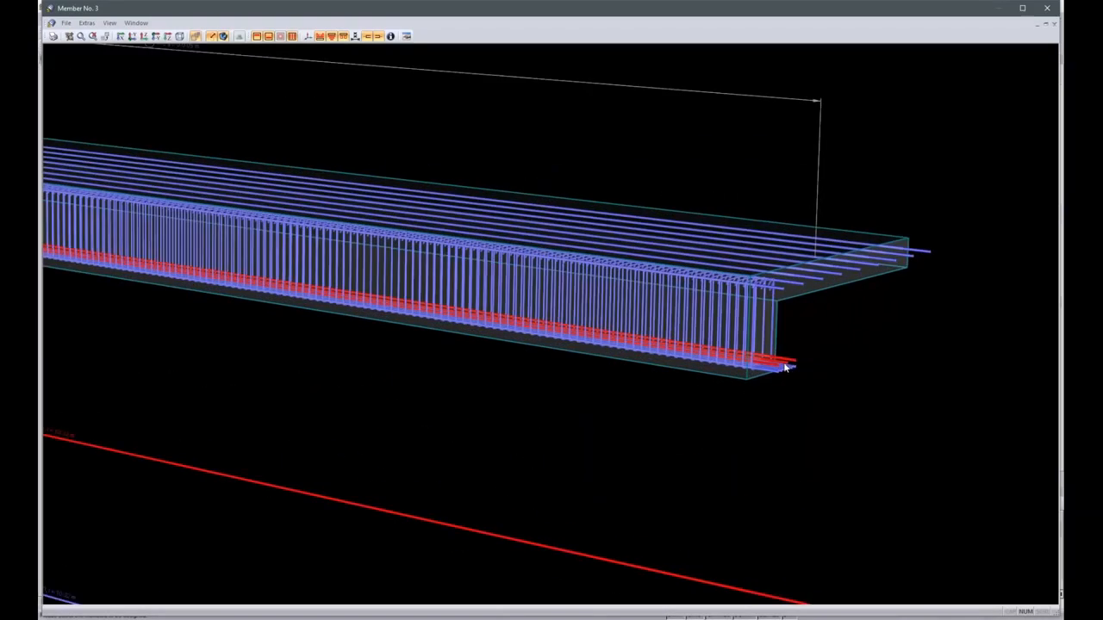
pyautogui.rightClick(784, 368)
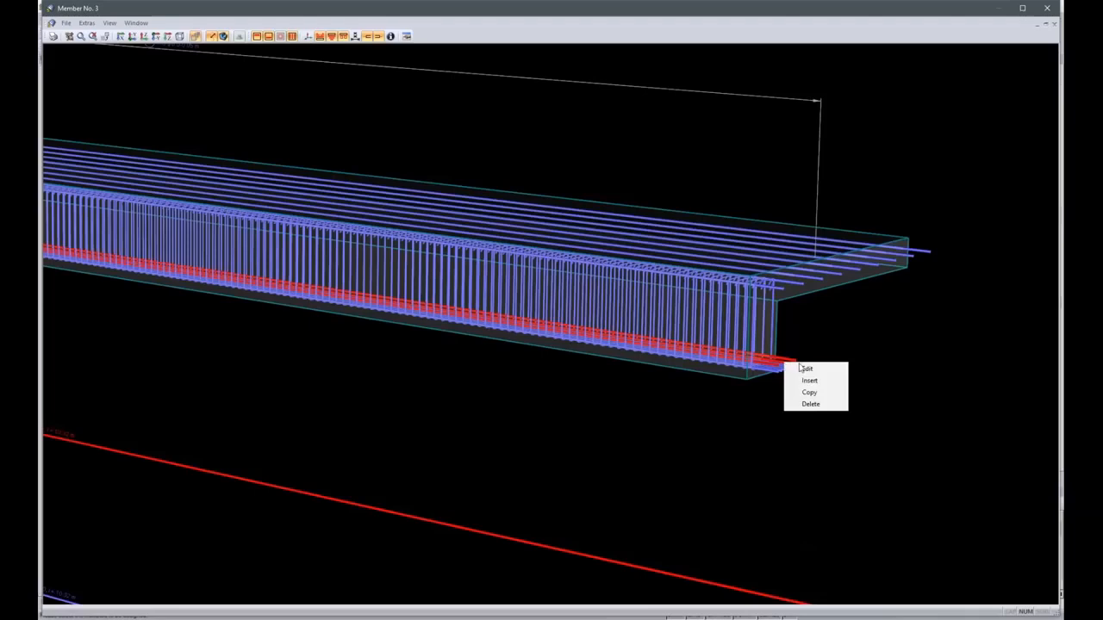
pyautogui.click(808, 368)
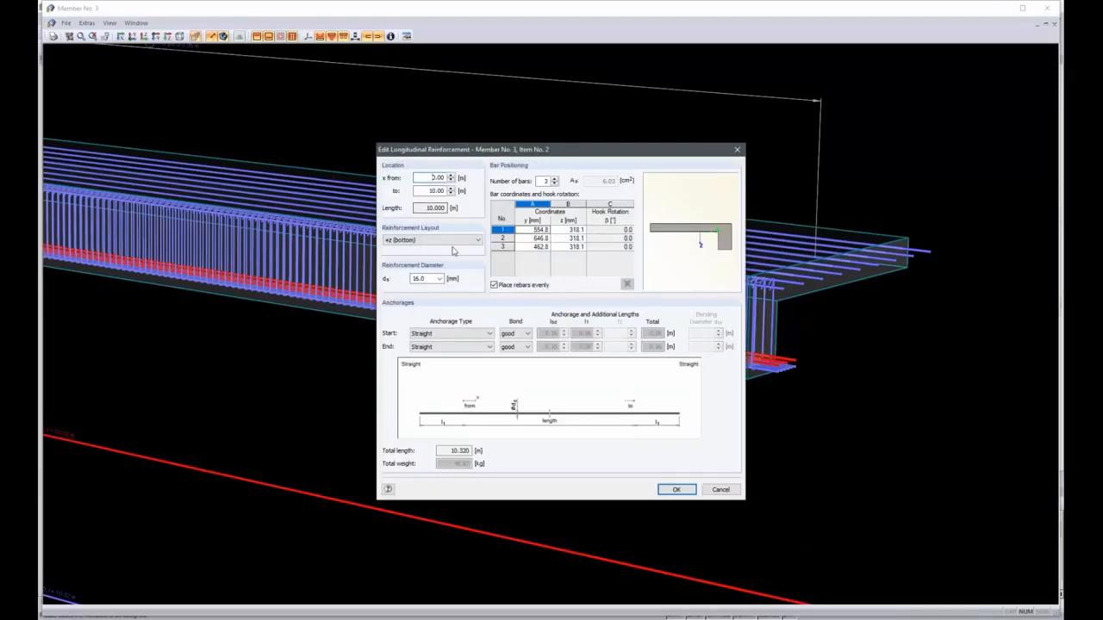
pyautogui.click(720, 491)
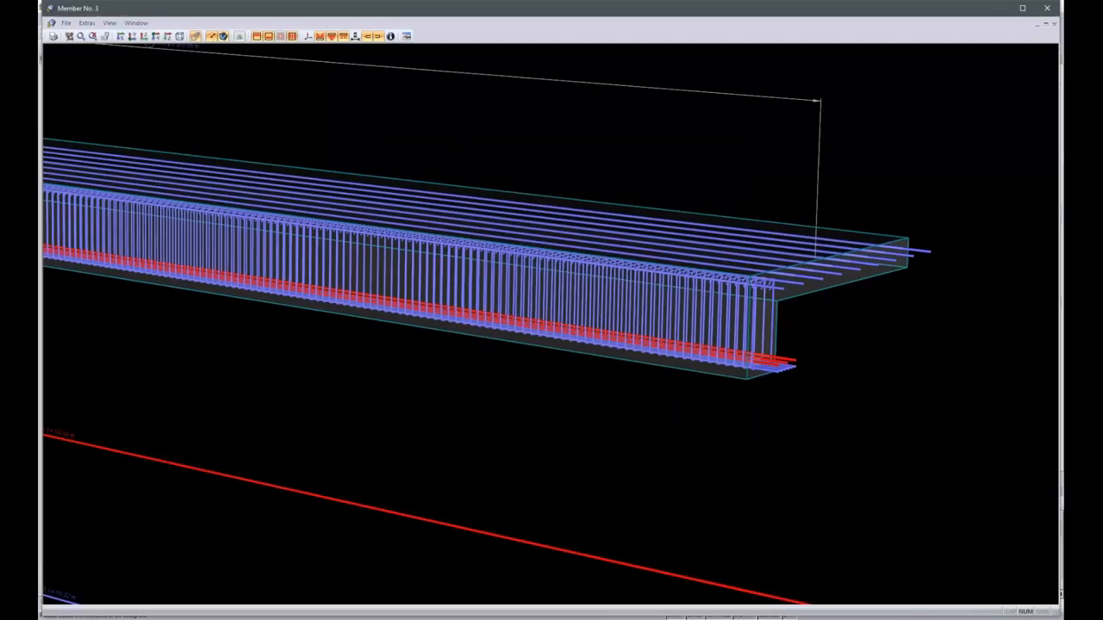
pyautogui.rightClick(780, 363)
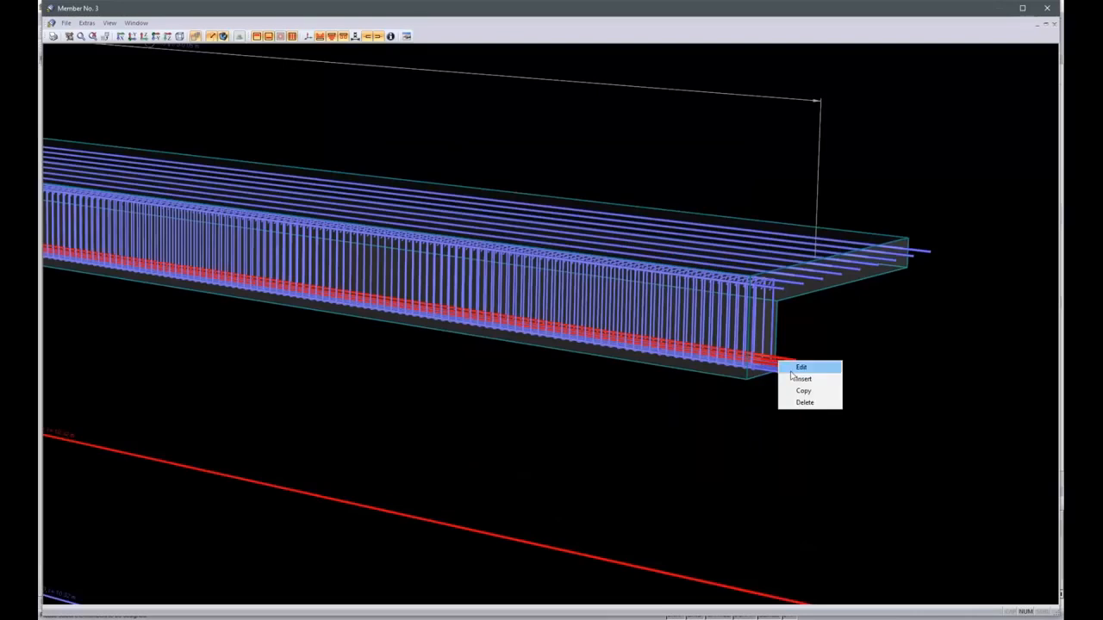
pyautogui.click(916, 449)
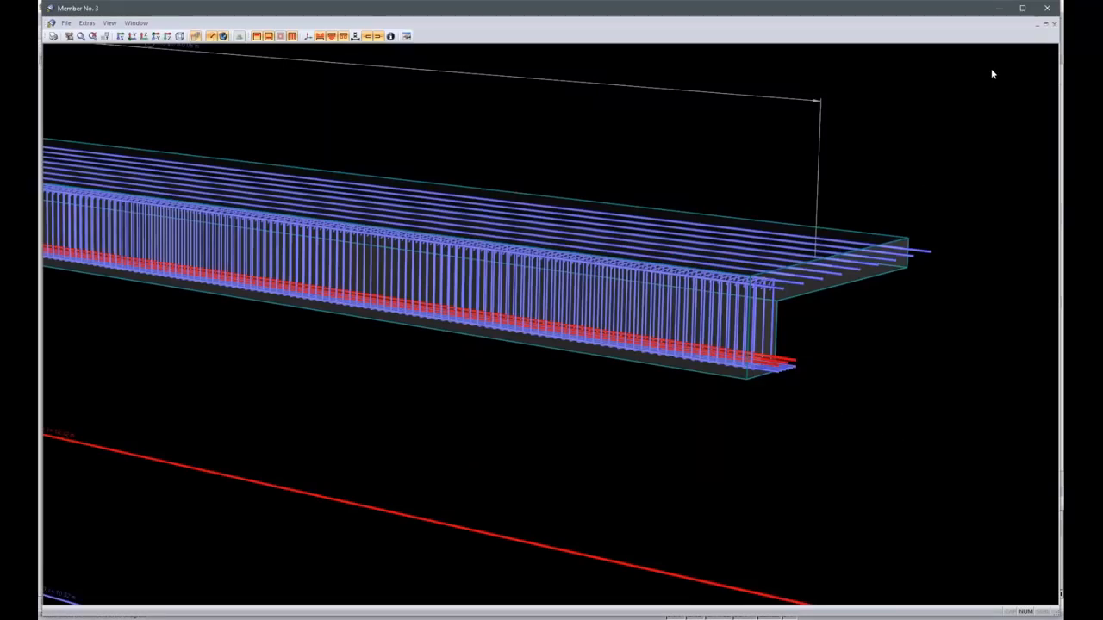
pyautogui.click(1048, 8)
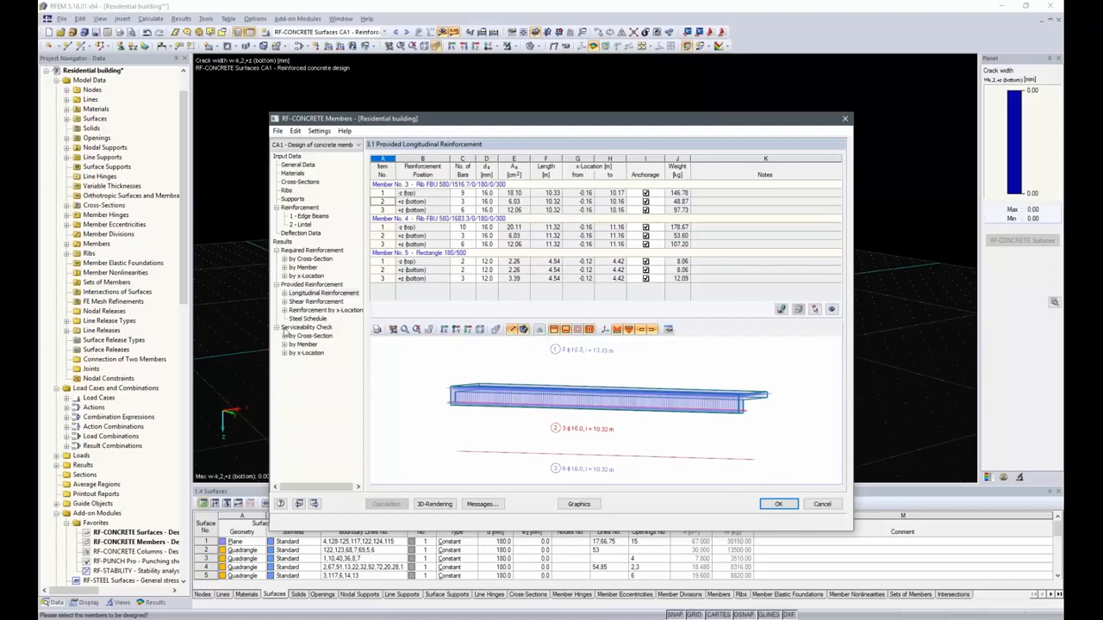
# Review the serviceability check by cross-section and switch to the graphical results in the model.
pyautogui.click(315, 336)
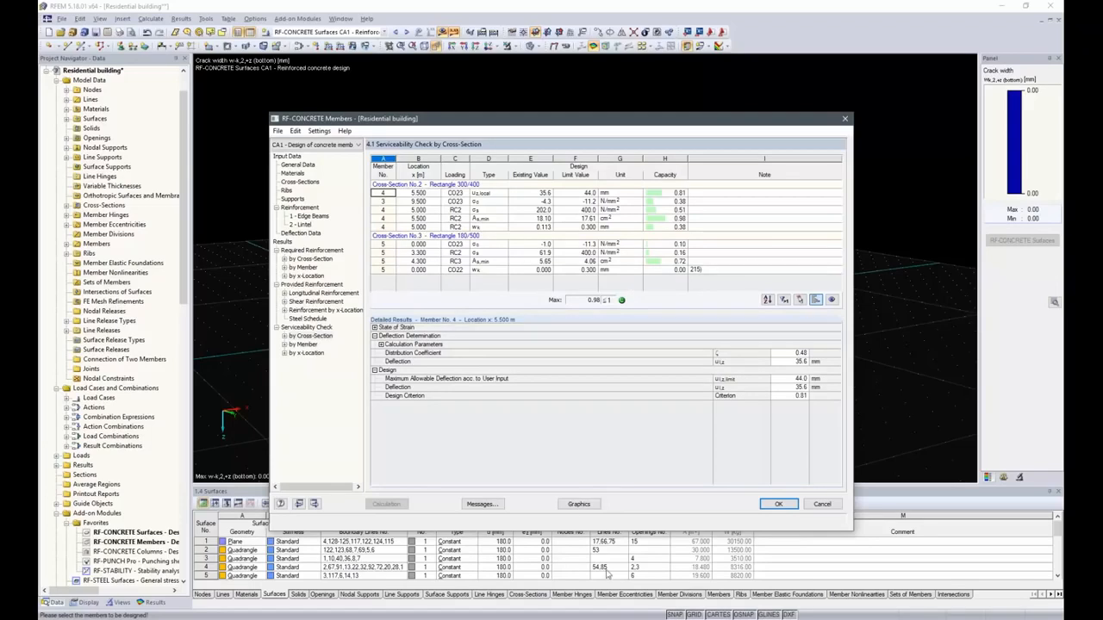
pyautogui.click(578, 504)
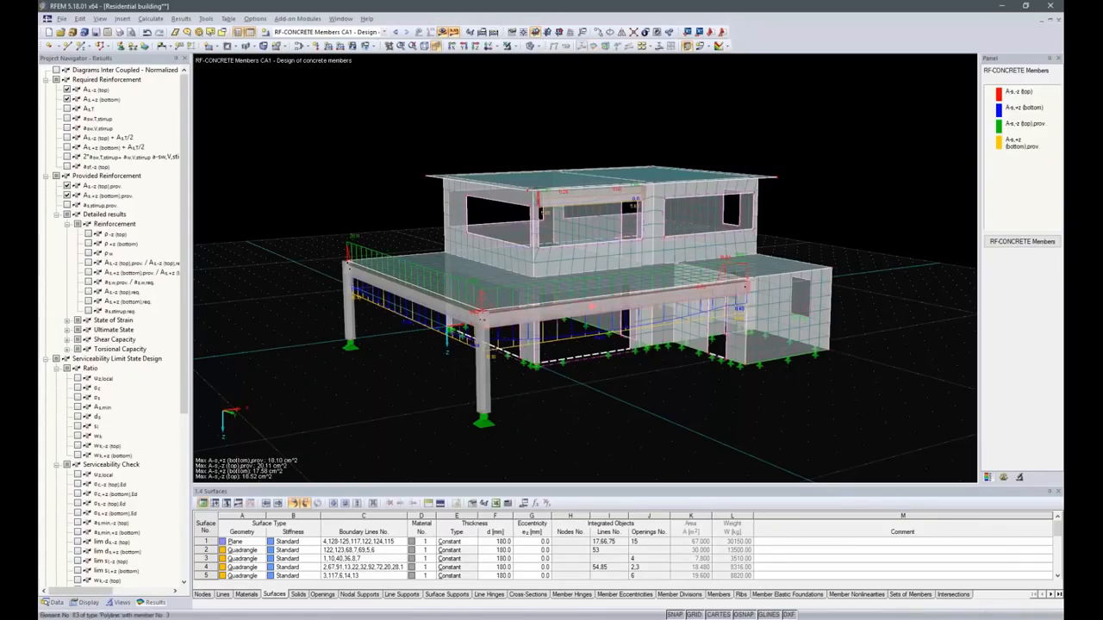
# Show only the selected edge beam and view its reinforcement diagrams from the side.
pyautogui.rightClick(588, 307)
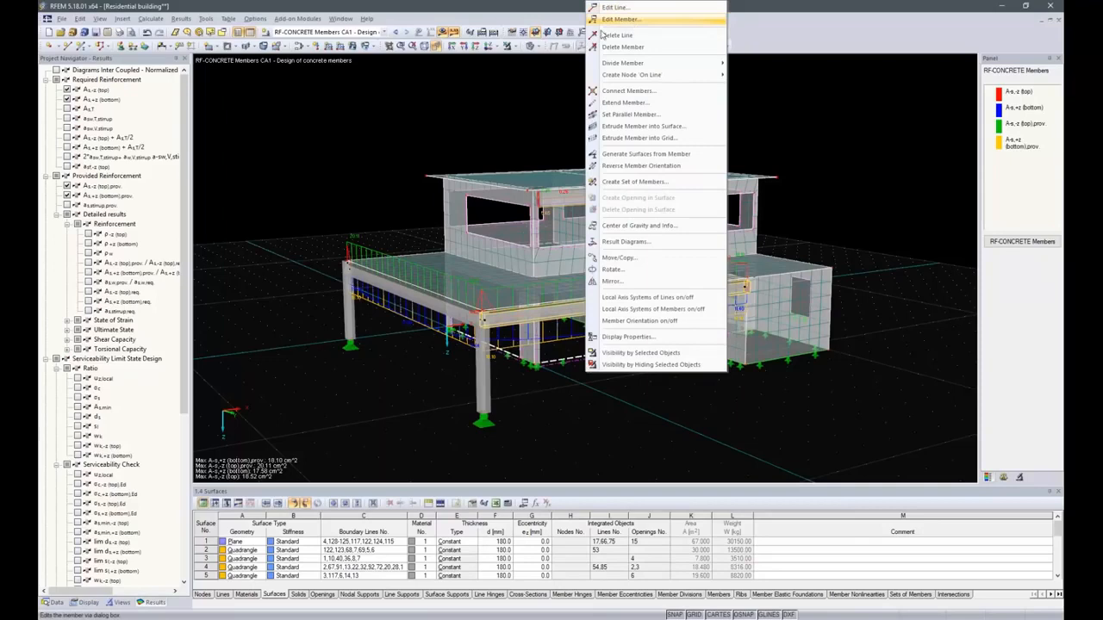
pyautogui.click(641, 352)
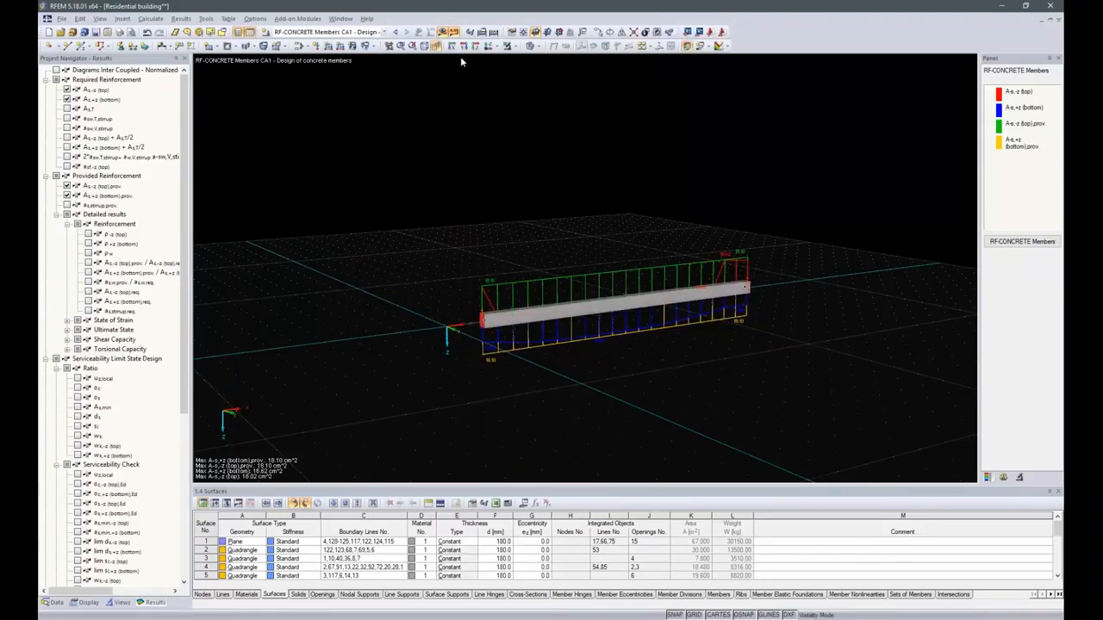
pyautogui.click(484, 48)
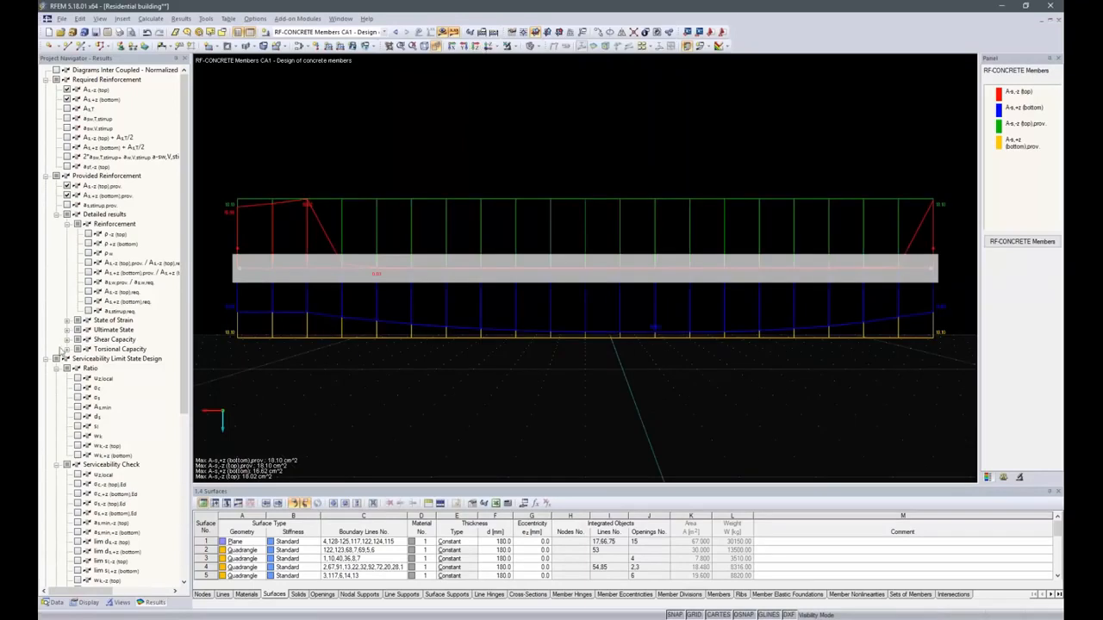
# Compare the required reinforcement diagrams with and without the provided reinforcement diagrams displayed.
pyautogui.click(66, 195)
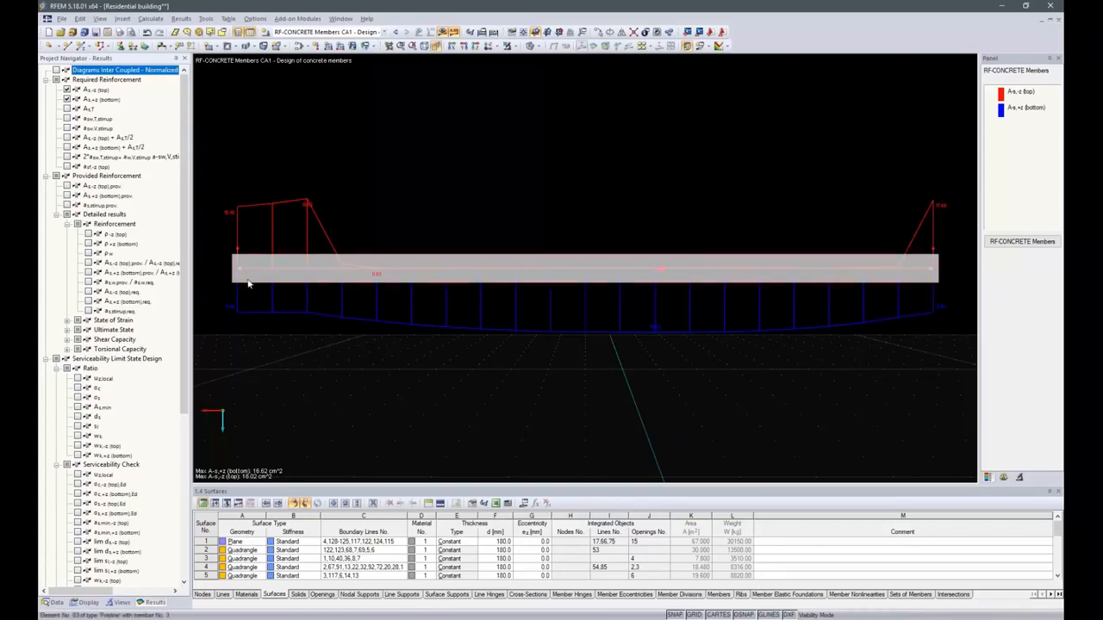
pyautogui.moveTo(934, 289)
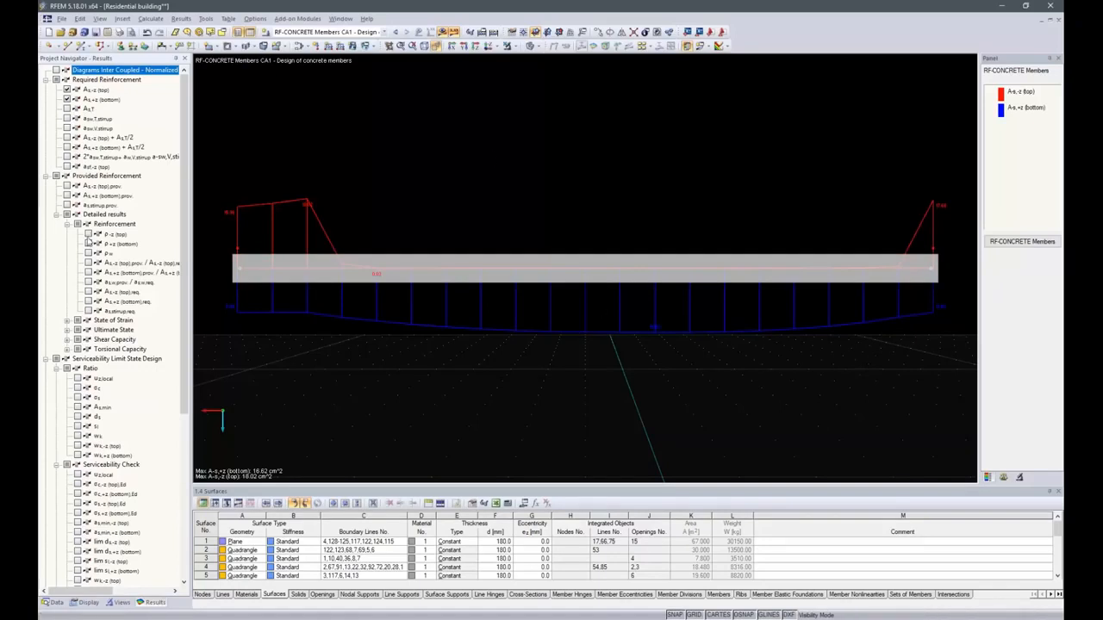
pyautogui.click(66, 185)
pyautogui.click(66, 196)
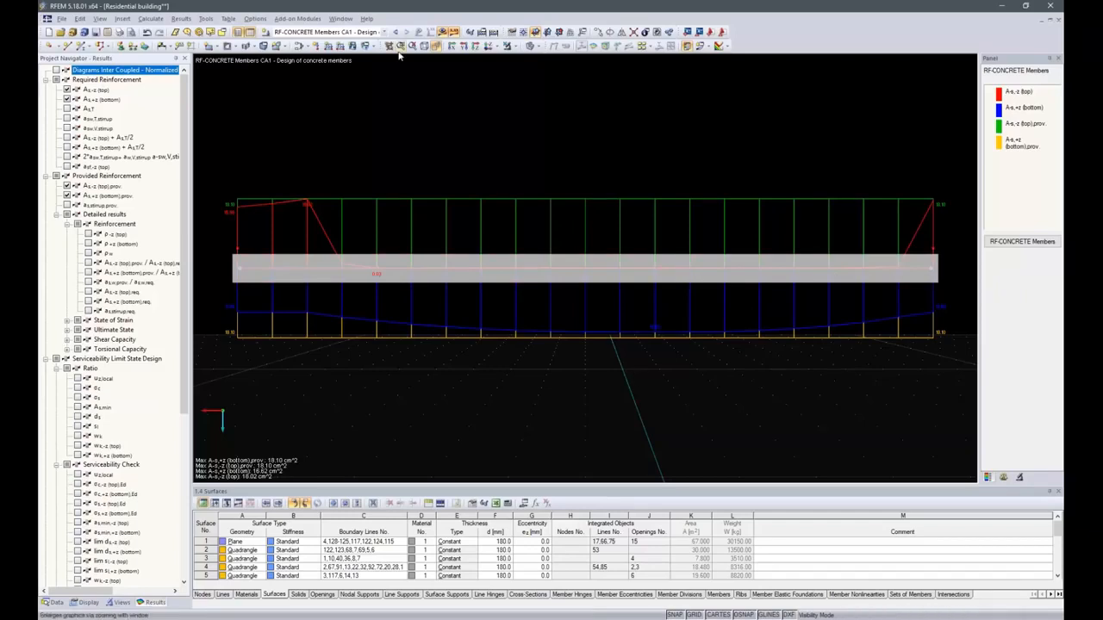
# Cancel the visibility mode and return to the isometric view of the whole building.
pyautogui.click(514, 47)
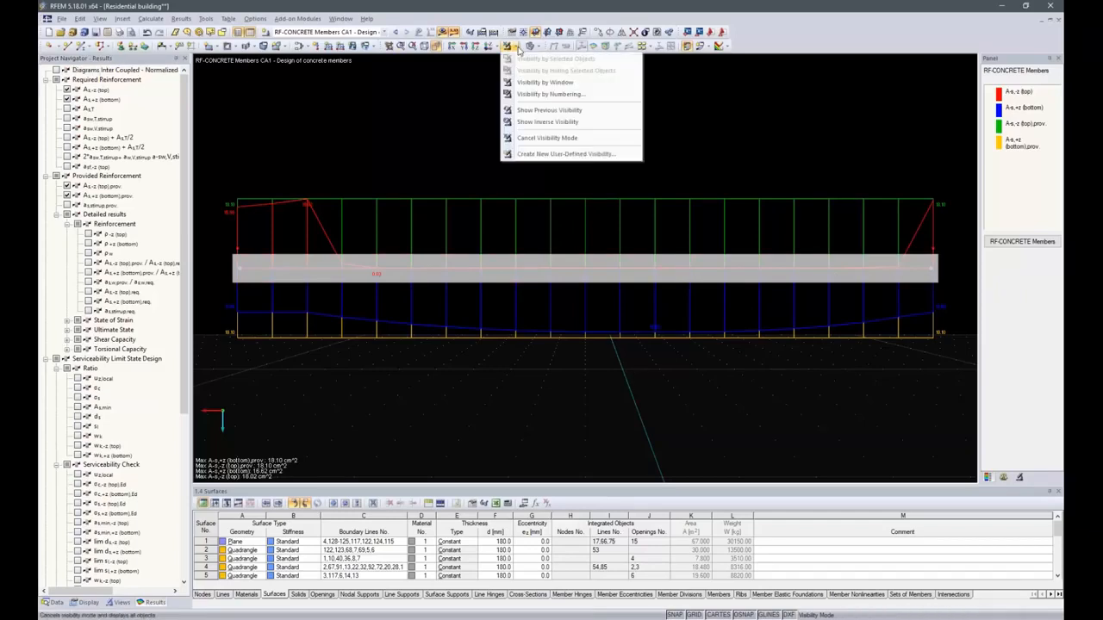
pyautogui.click(545, 139)
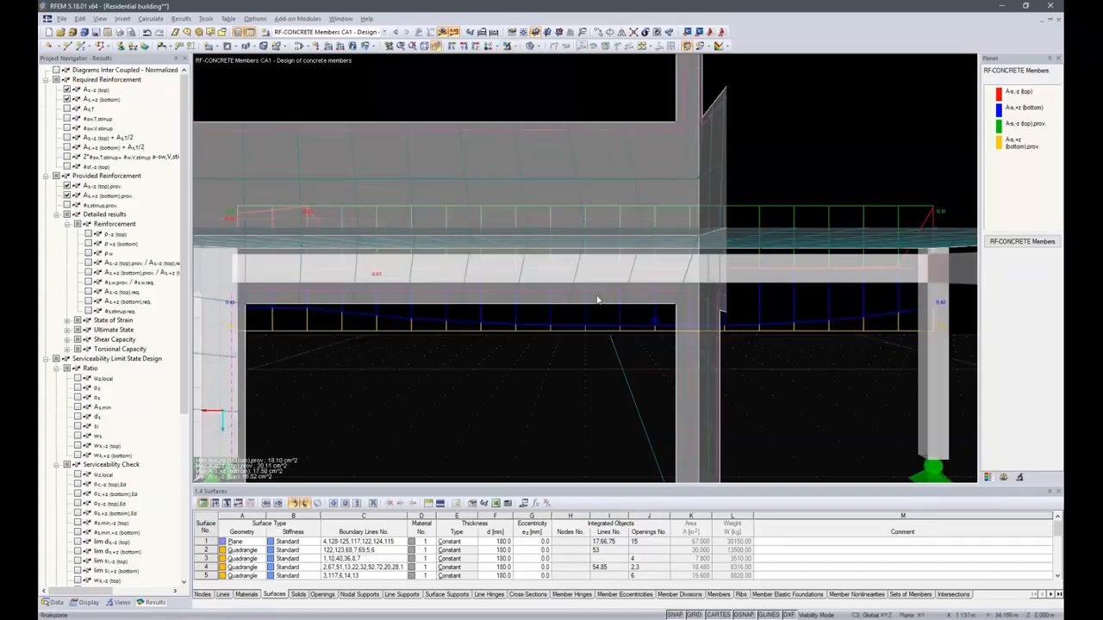
pyautogui.click(424, 47)
pyautogui.keyDown('ctrl'); pyautogui.moveTo(633, 349); pyautogui.dragTo(426, 364, button='middle'); pyautogui.keyUp('ctrl')
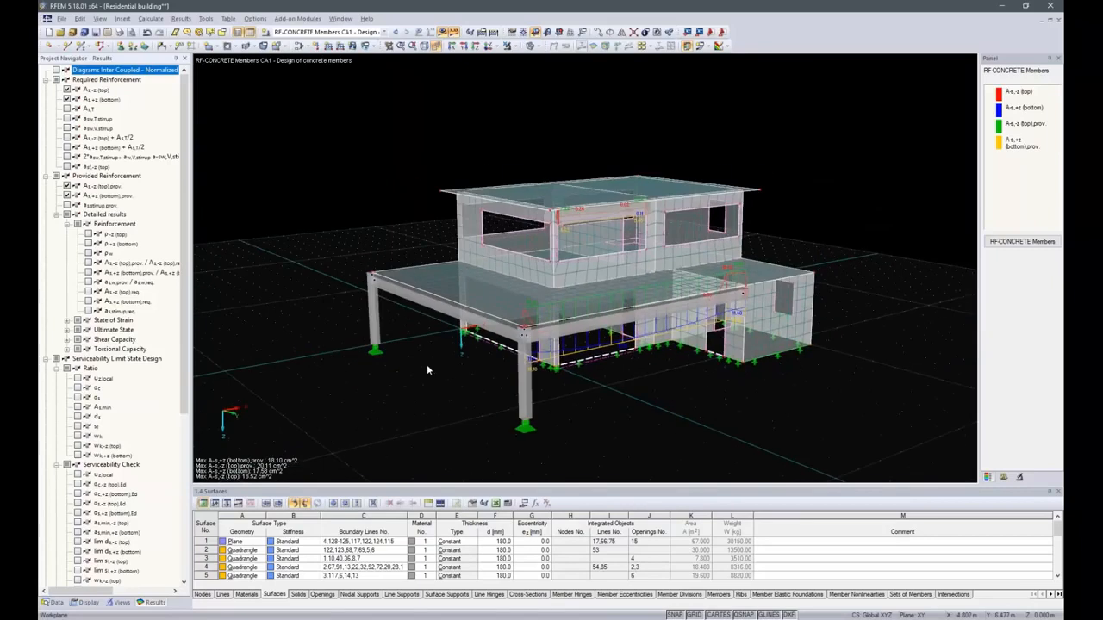
# Open the RF-CONCRETE Columns module and select all members for column design.
pyautogui.click(52, 603)
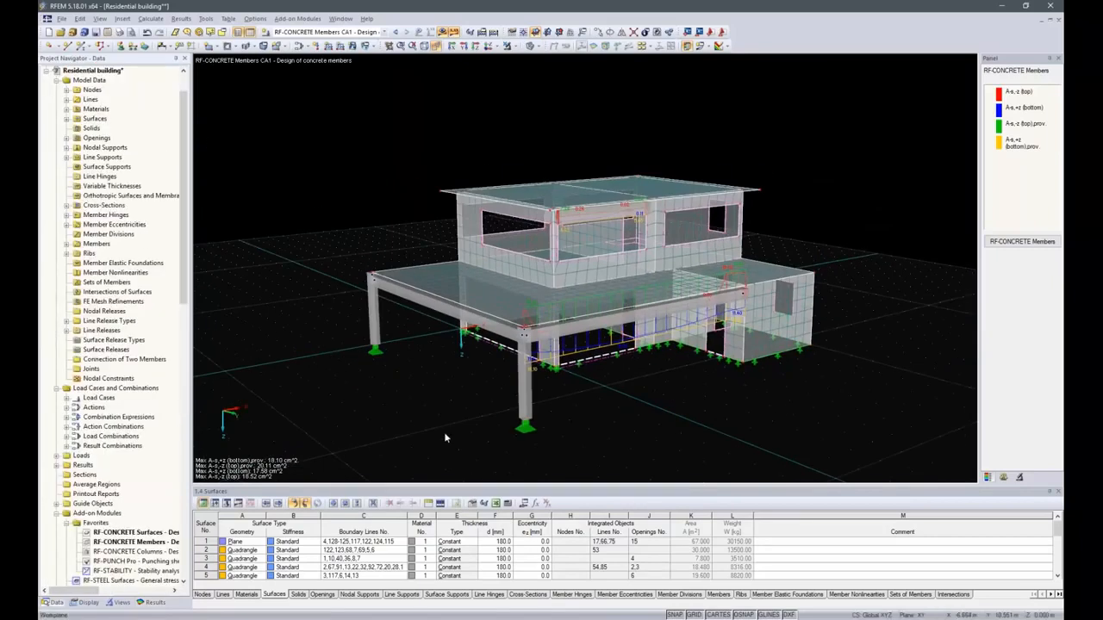
pyautogui.doubleClick(127, 551)
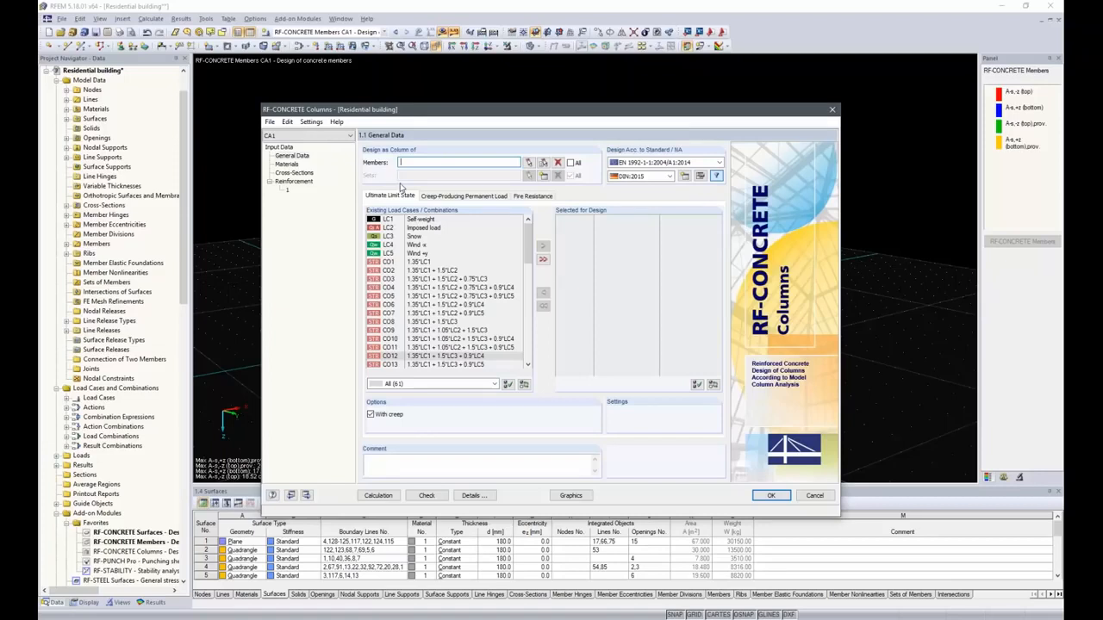
pyautogui.click(570, 163)
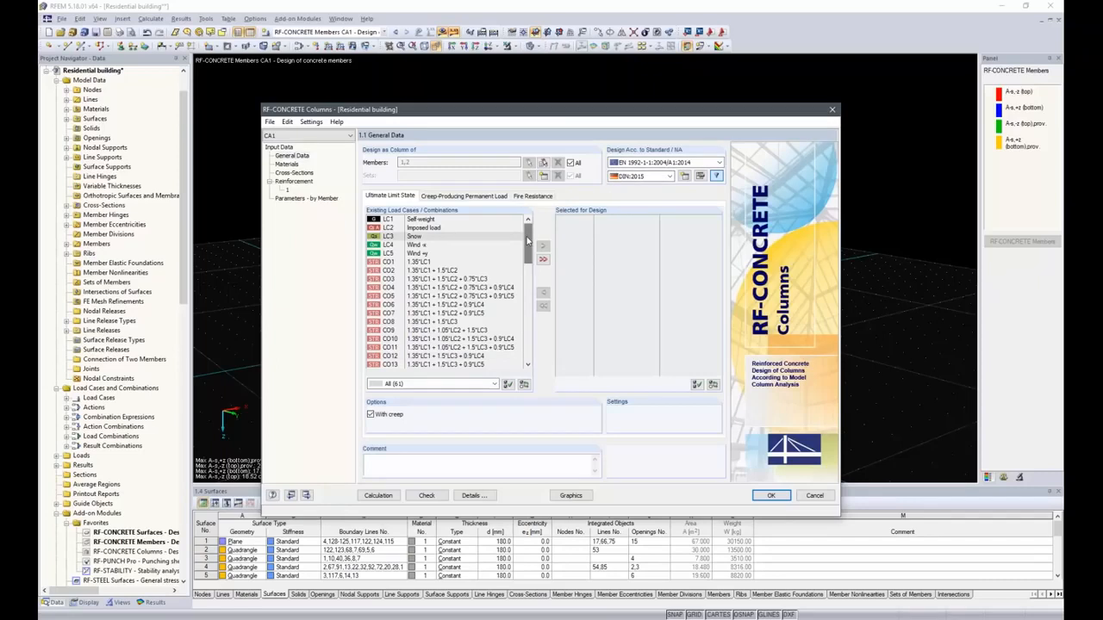
pyautogui.moveTo(529, 242); pyautogui.dragTo(530, 339)
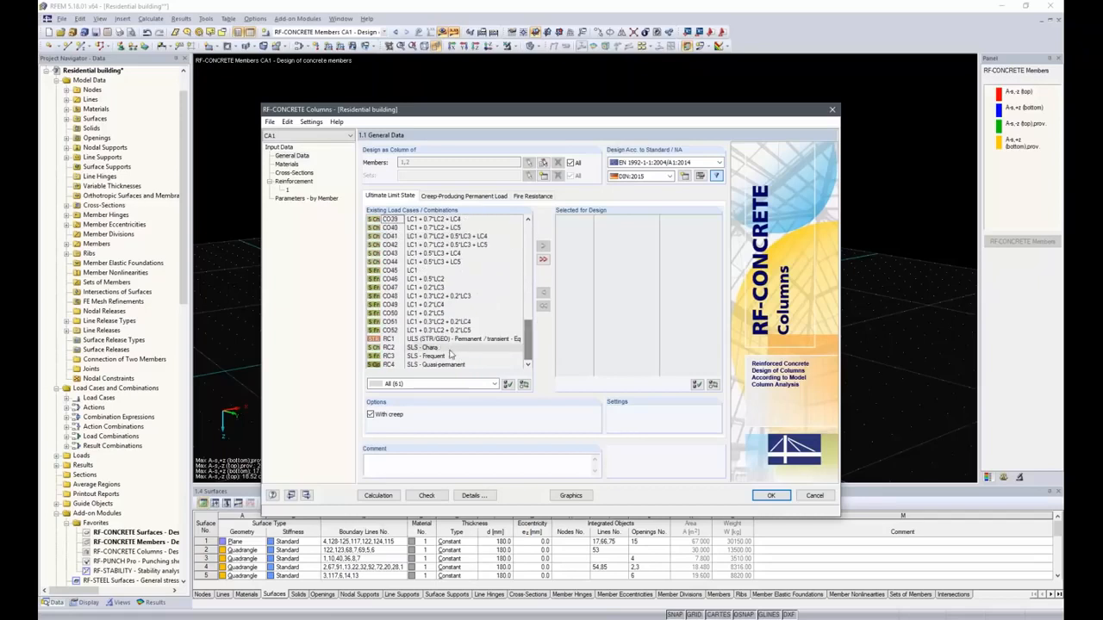
# Select result combination RC1 for ultimate limit state design and CO23 as the creep-producing permanent load.
pyautogui.doubleClick(442, 341)
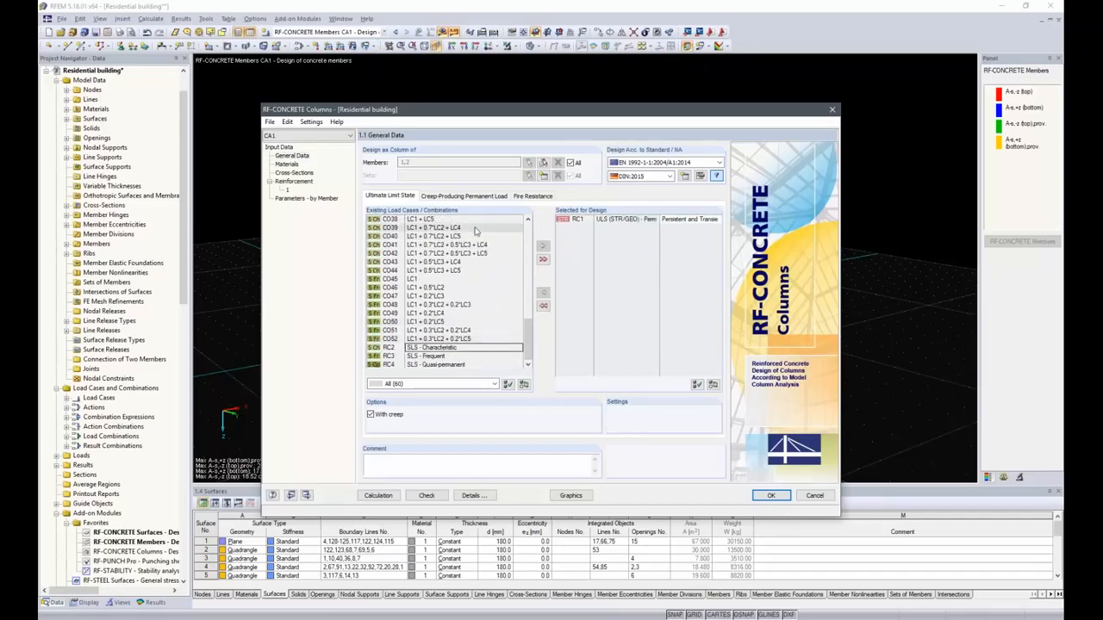
pyautogui.click(456, 196)
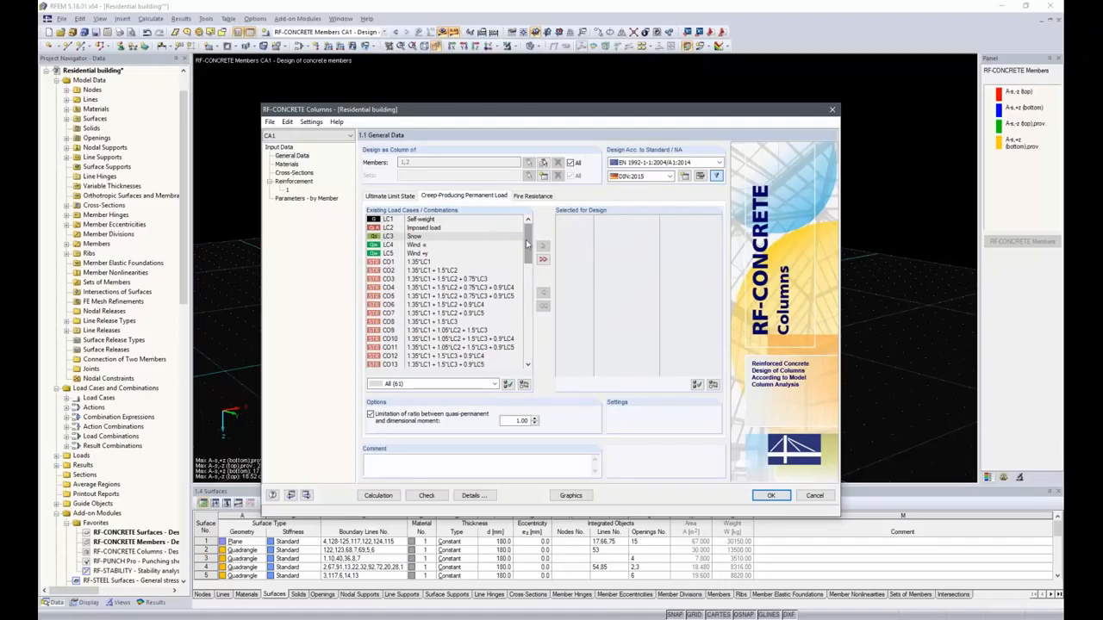
pyautogui.moveTo(529, 246); pyautogui.dragTo(528, 284)
pyautogui.click(374, 306)
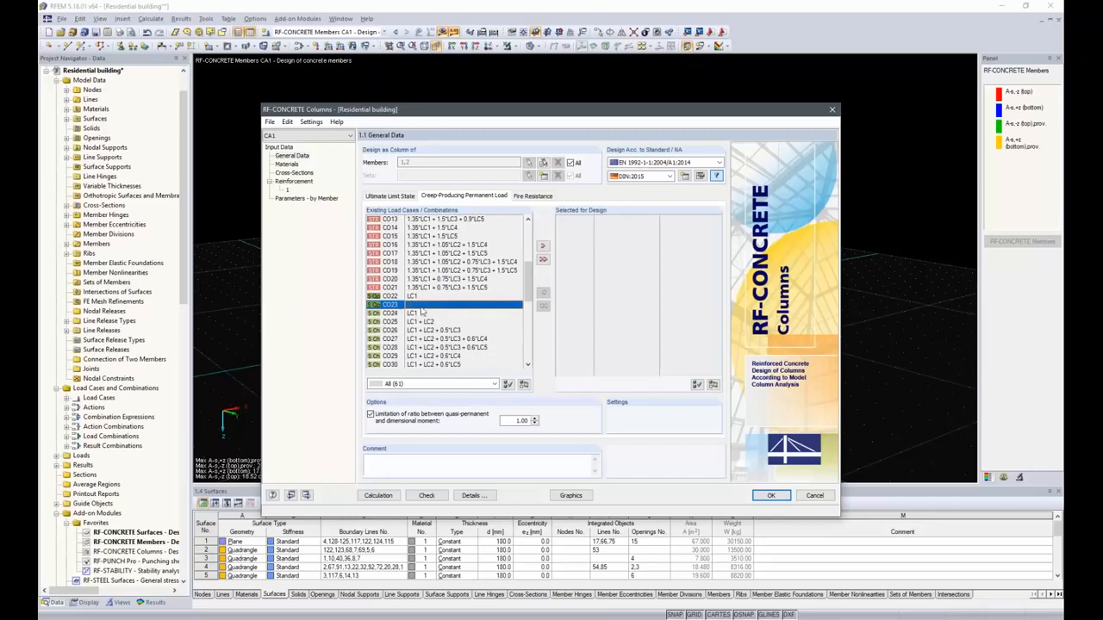
pyautogui.doubleClick(426, 310)
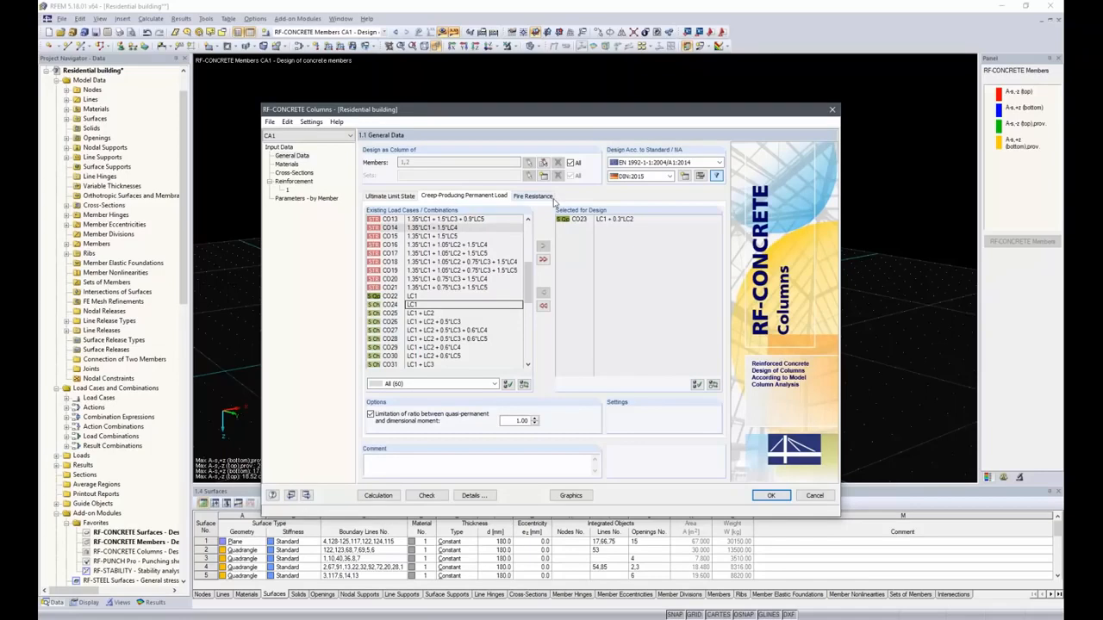
# Review the concrete and reinforcing steel materials and the rectangular 300/300 cross-section.
pyautogui.click(287, 164)
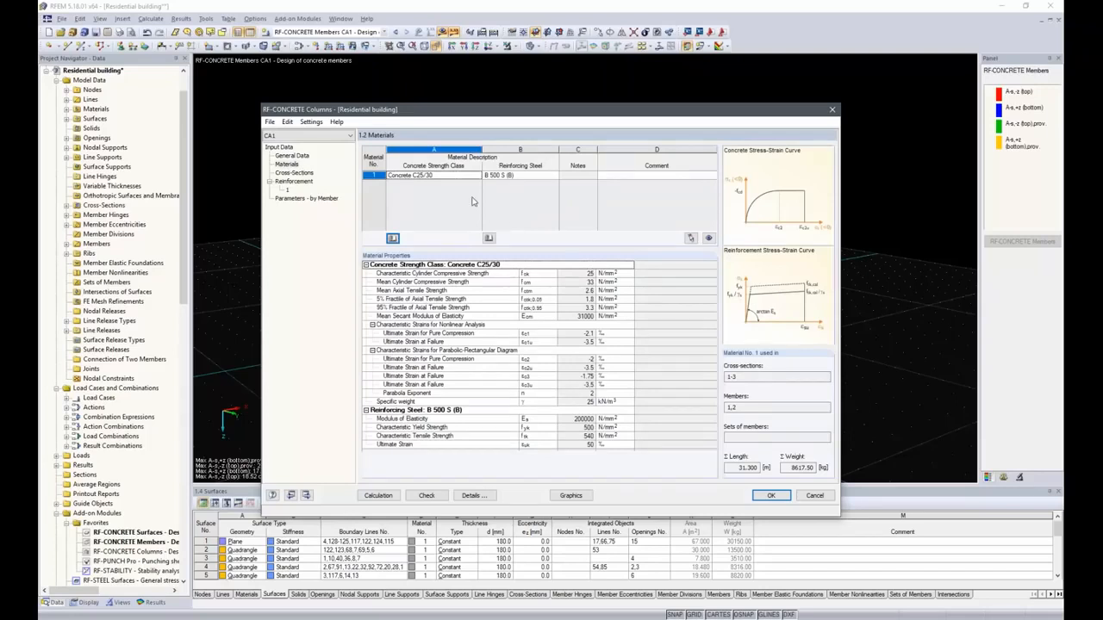
pyautogui.click(433, 175)
pyautogui.click(507, 176)
pyautogui.click(555, 175)
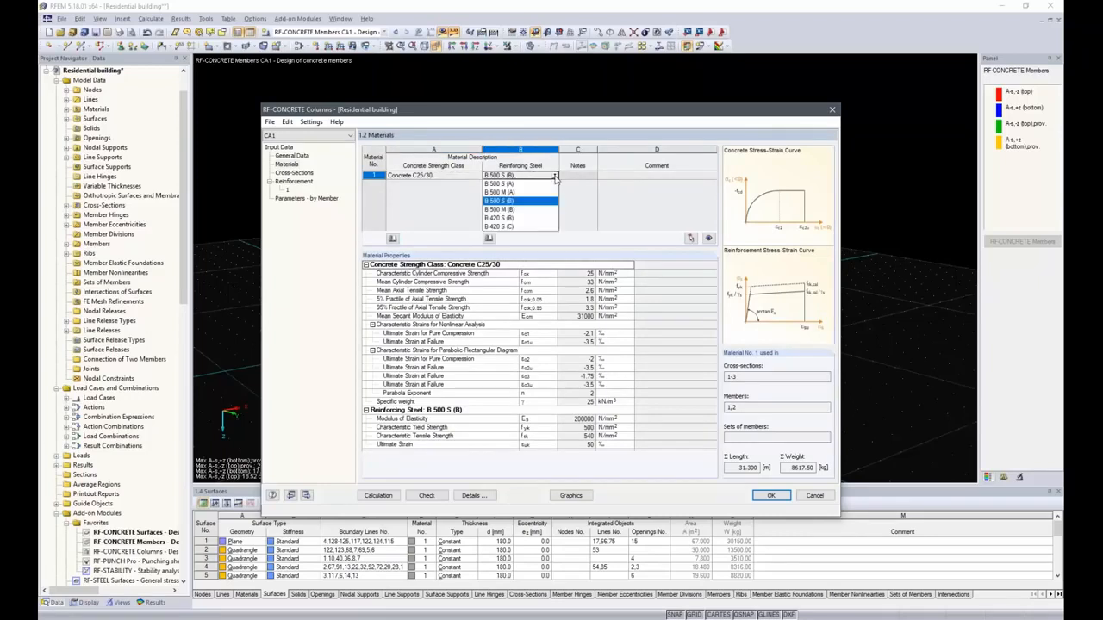
pyautogui.click(556, 178)
pyautogui.click(293, 173)
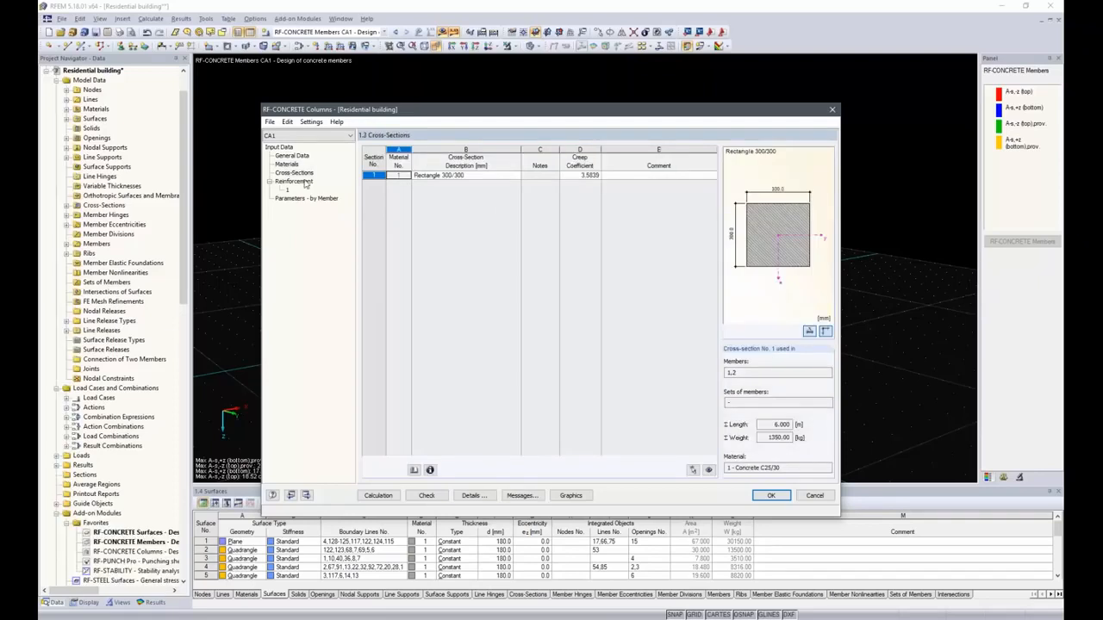
pyautogui.click(498, 175)
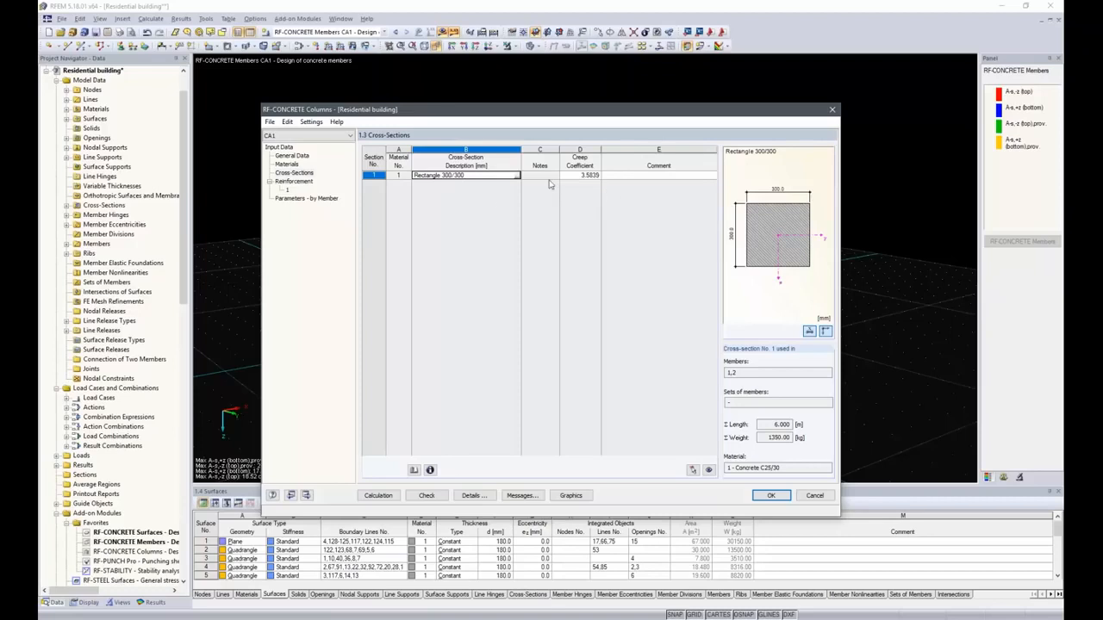
# Set the possible longitudinal bar diameters to 12, 14 and 16 mm instead of 20 mm.
pyautogui.click(291, 182)
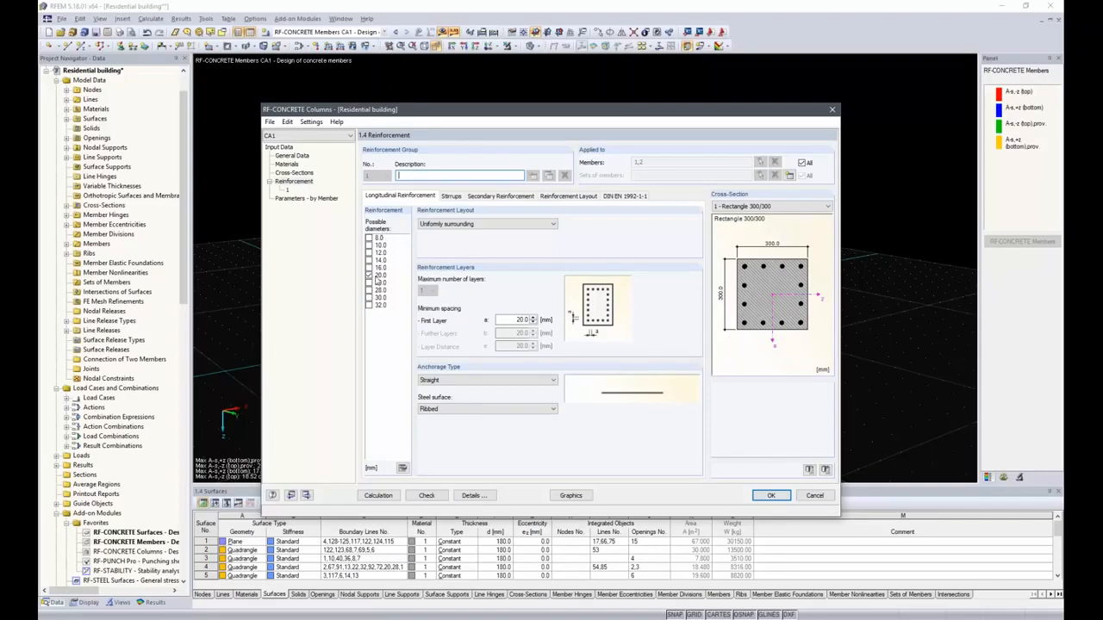
pyautogui.click(370, 254)
pyautogui.click(369, 260)
pyautogui.click(369, 267)
pyautogui.click(368, 274)
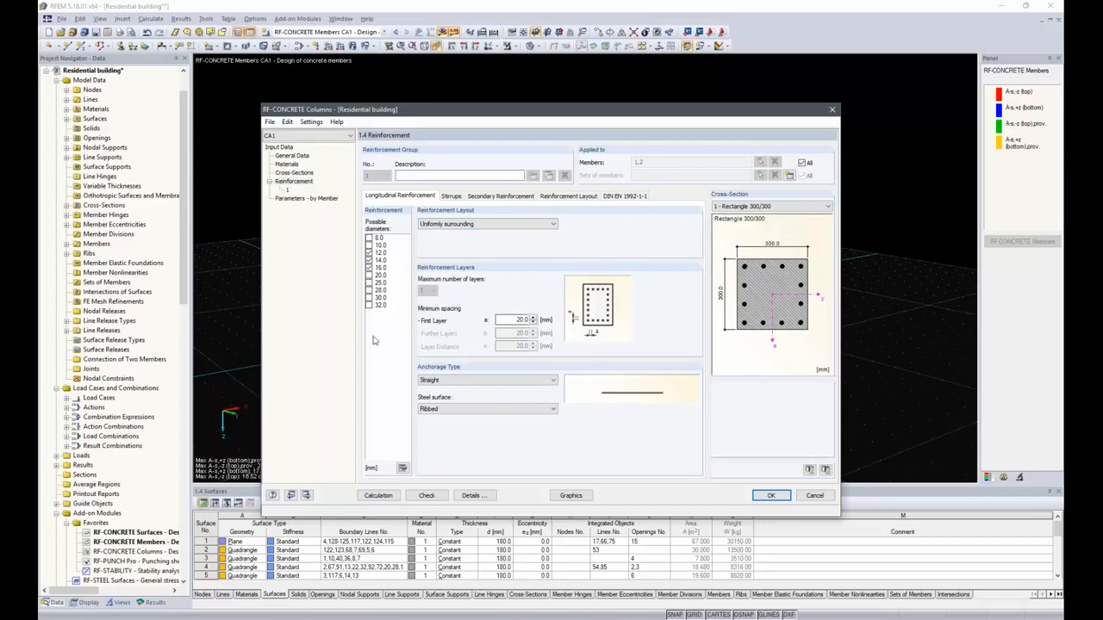
# Add 10 mm as a possible stirrup diameter and check the secondary reinforcement settings.
pyautogui.click(454, 198)
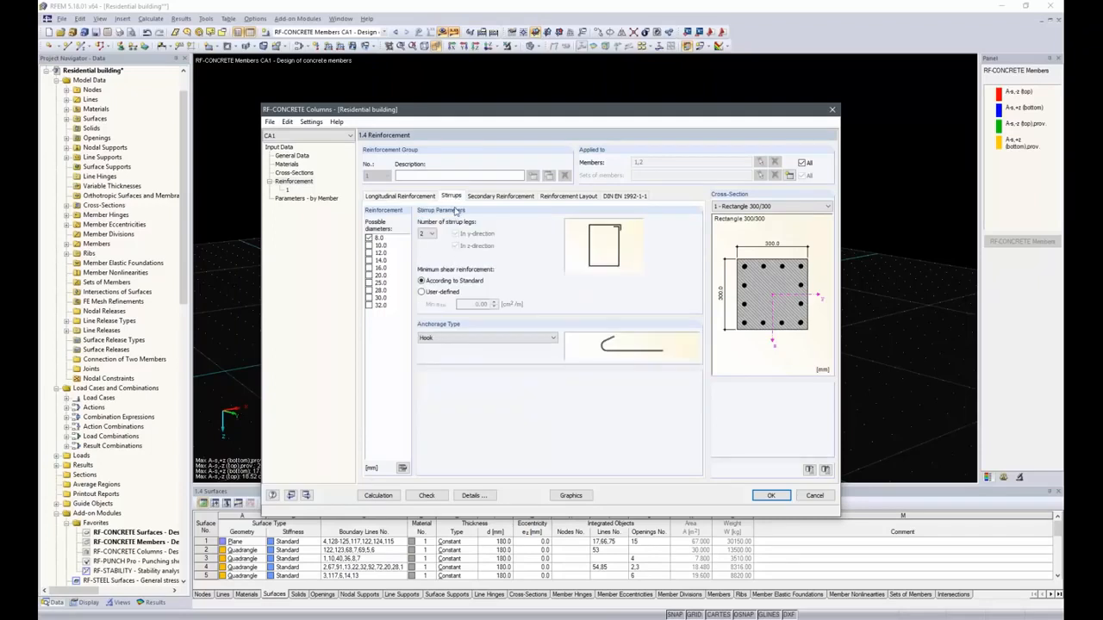
pyautogui.click(368, 246)
pyautogui.click(516, 201)
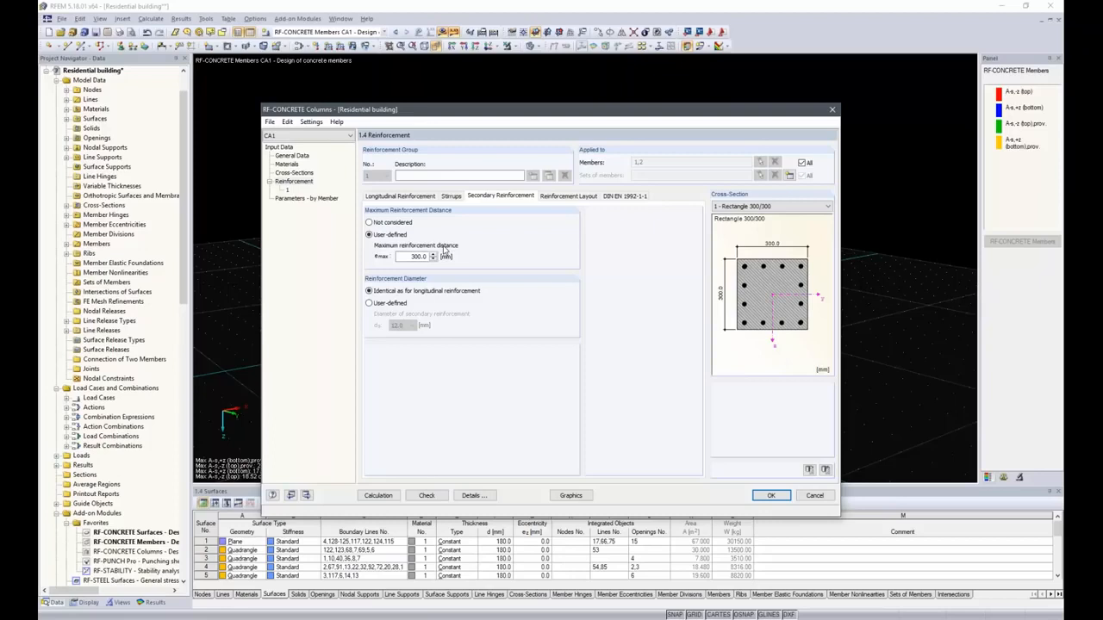
# Enable concrete cover according to the standard and set exposure class XC4 in the cover settings.
pyautogui.click(562, 196)
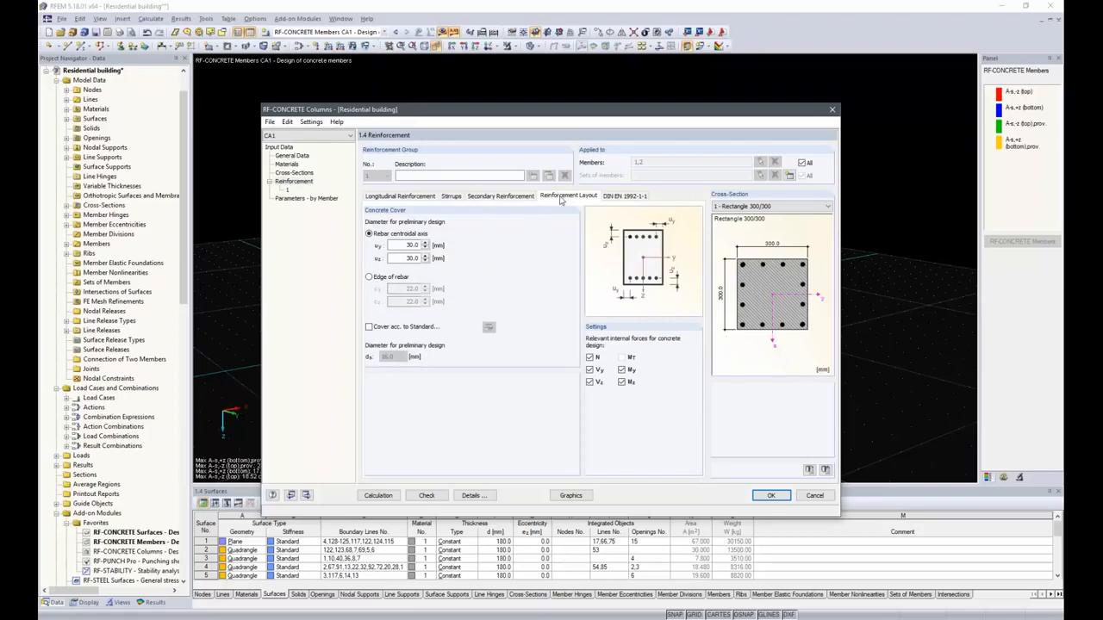
pyautogui.click(370, 327)
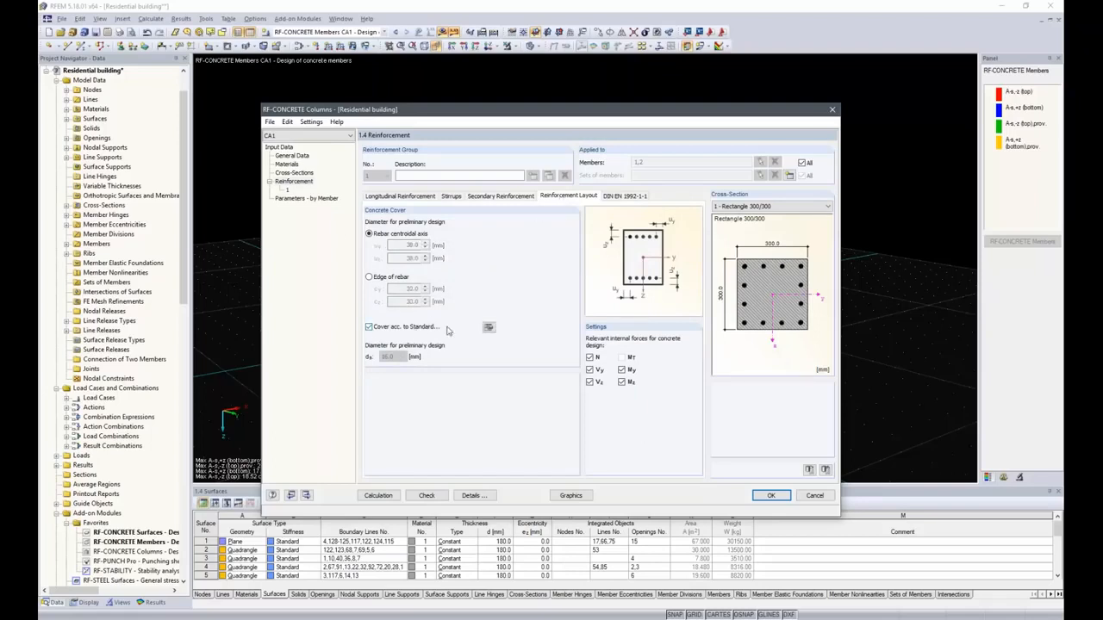
pyautogui.click(489, 328)
pyautogui.click(642, 177)
pyautogui.click(648, 199)
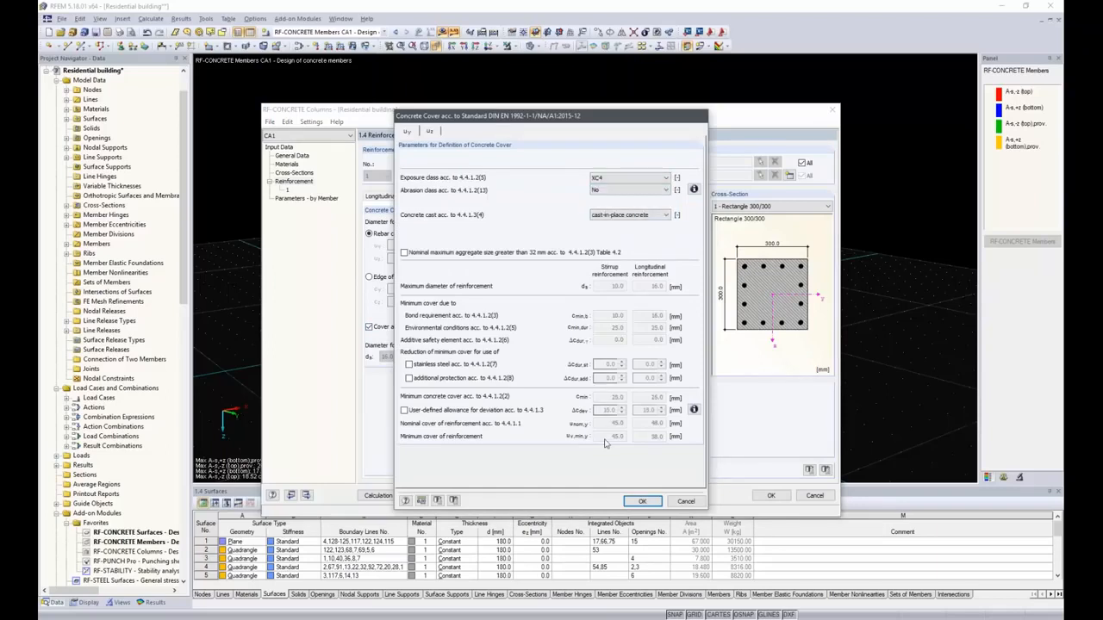
pyautogui.click(642, 502)
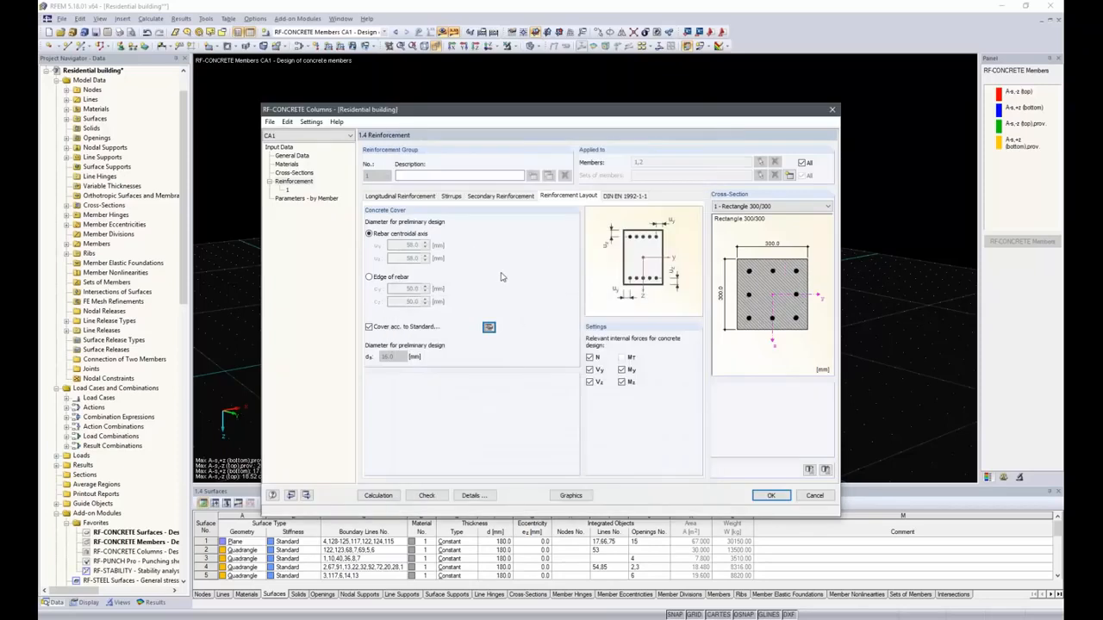
# Run the column design after reviewing the DIN EN 1992-1-1 parameters and column parameters by member.
pyautogui.click(622, 197)
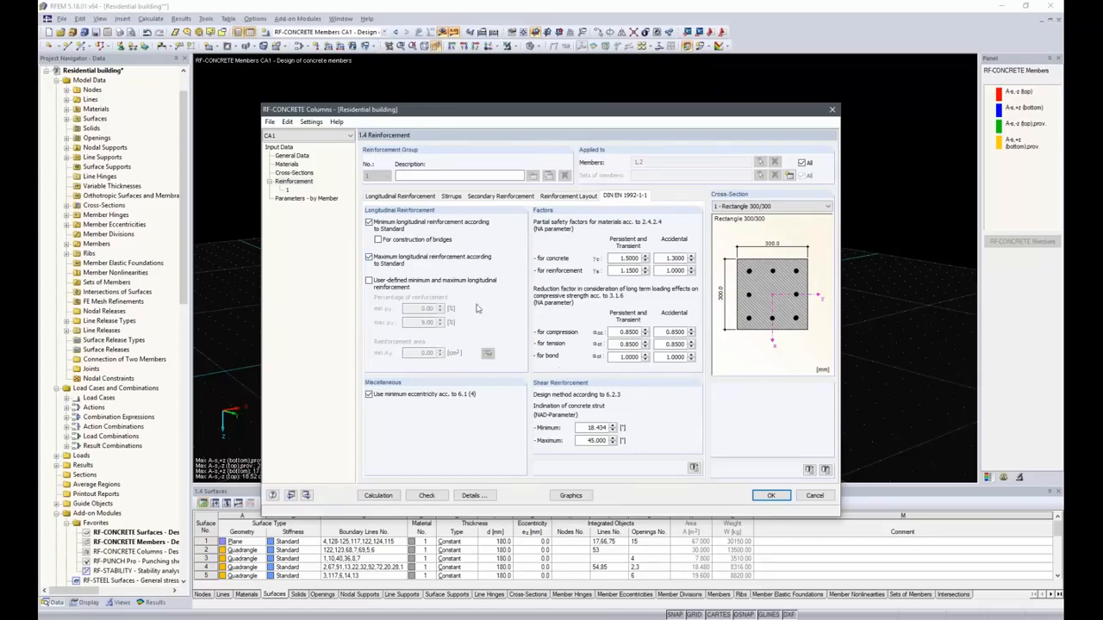
pyautogui.click(303, 198)
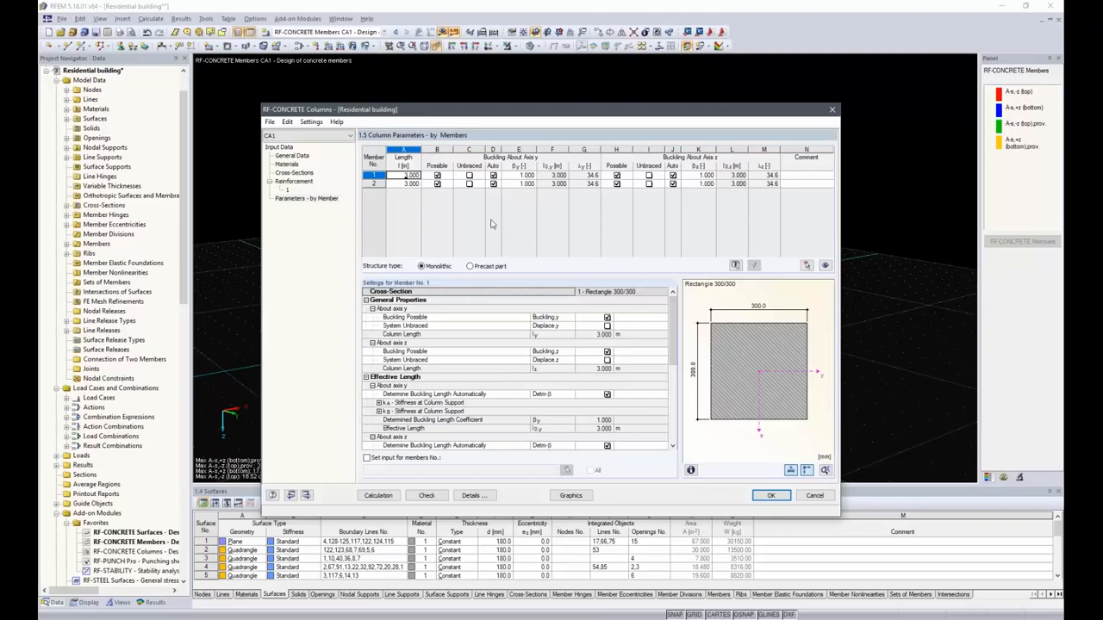
pyautogui.click(380, 497)
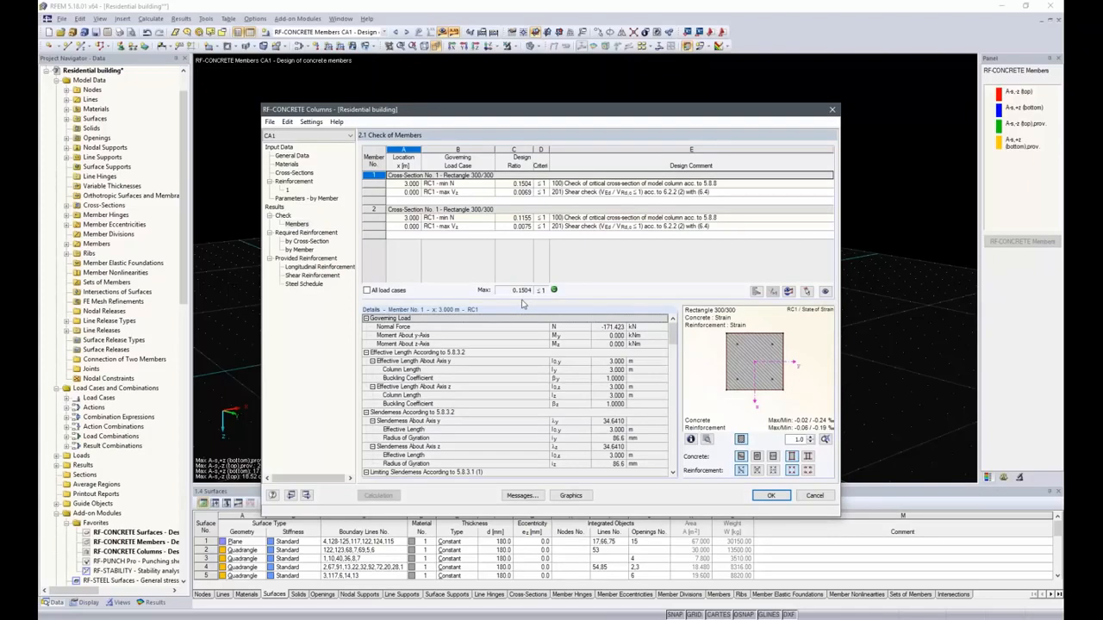
# Examine the required reinforcement by cross-section with its intermediate results and the provided longitudinal reinforcement.
pyautogui.click(321, 242)
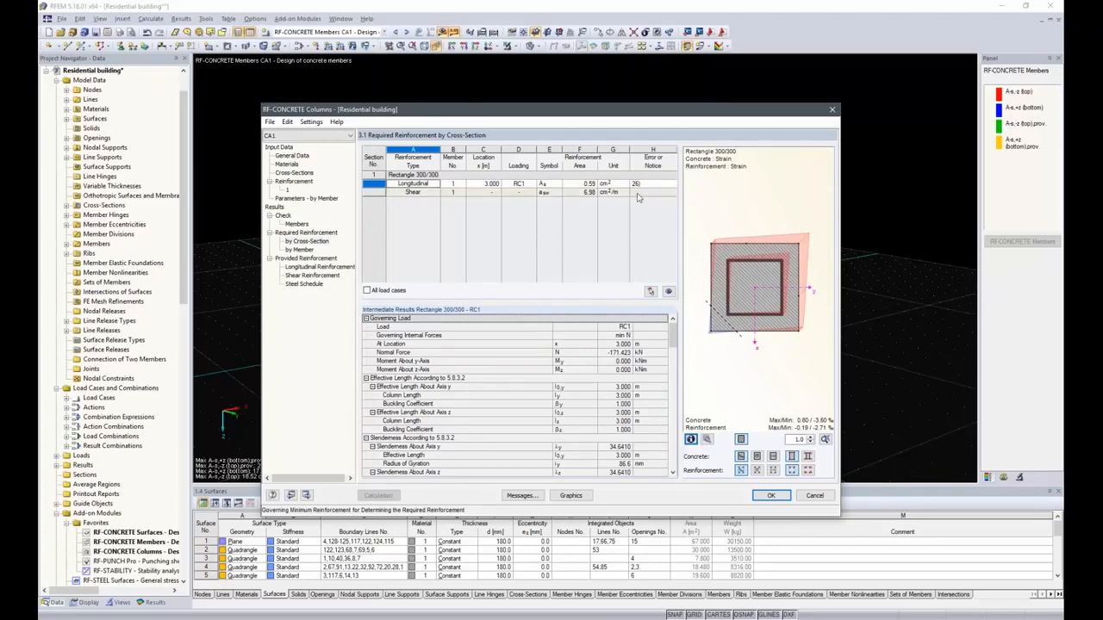
pyautogui.scroll(-10, 587, 353)
pyautogui.scroll(-8, 585, 411)
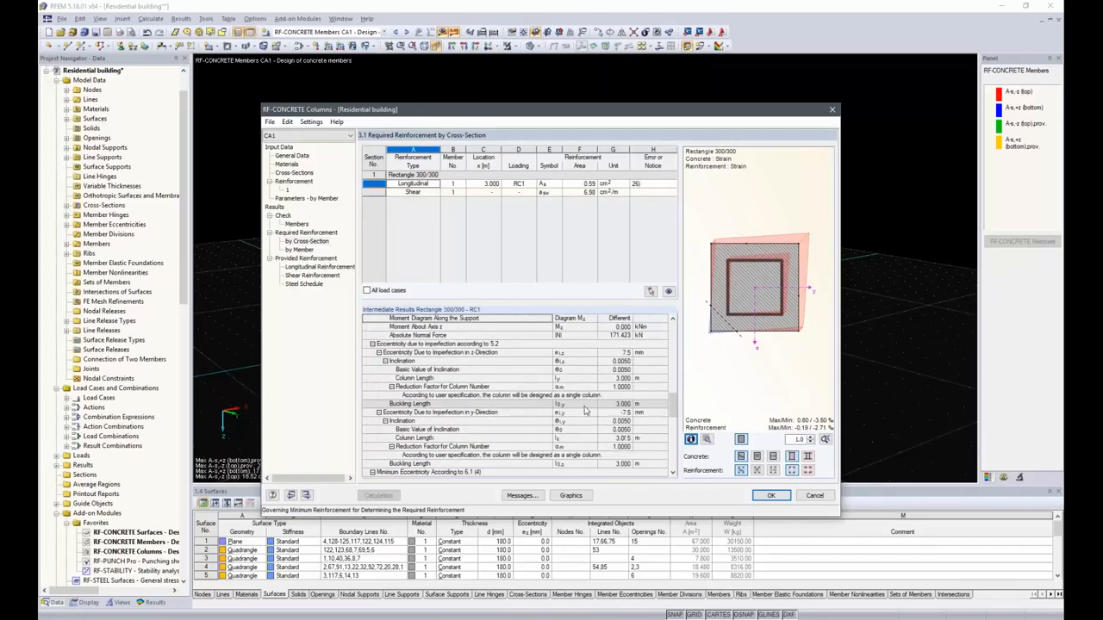
pyautogui.scroll(8, 586, 411)
pyautogui.scroll(8, 590, 411)
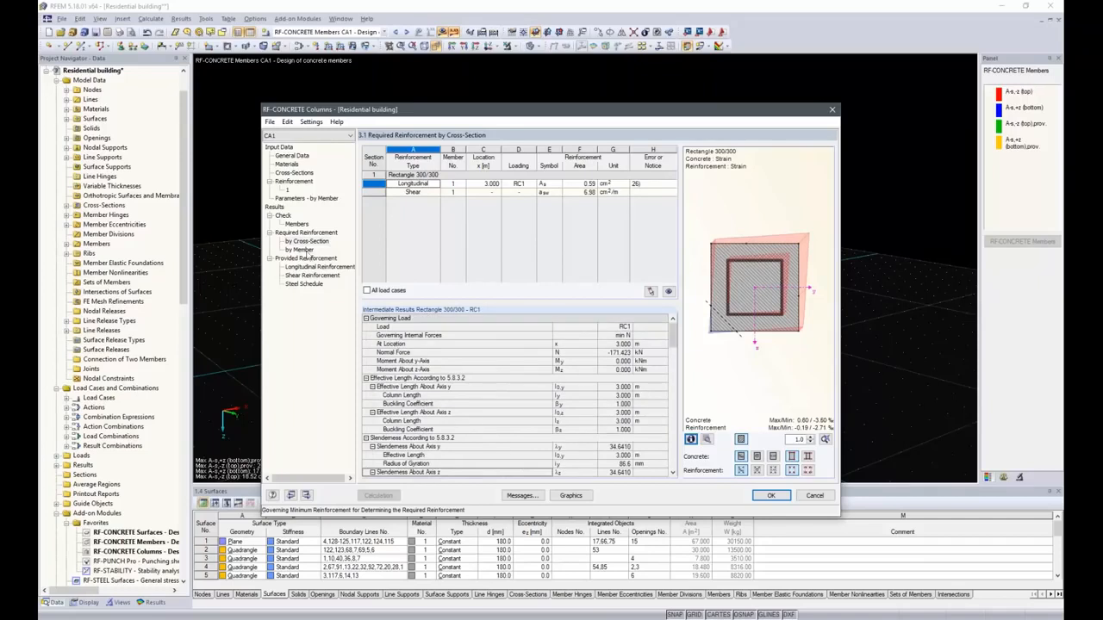
pyautogui.click(317, 266)
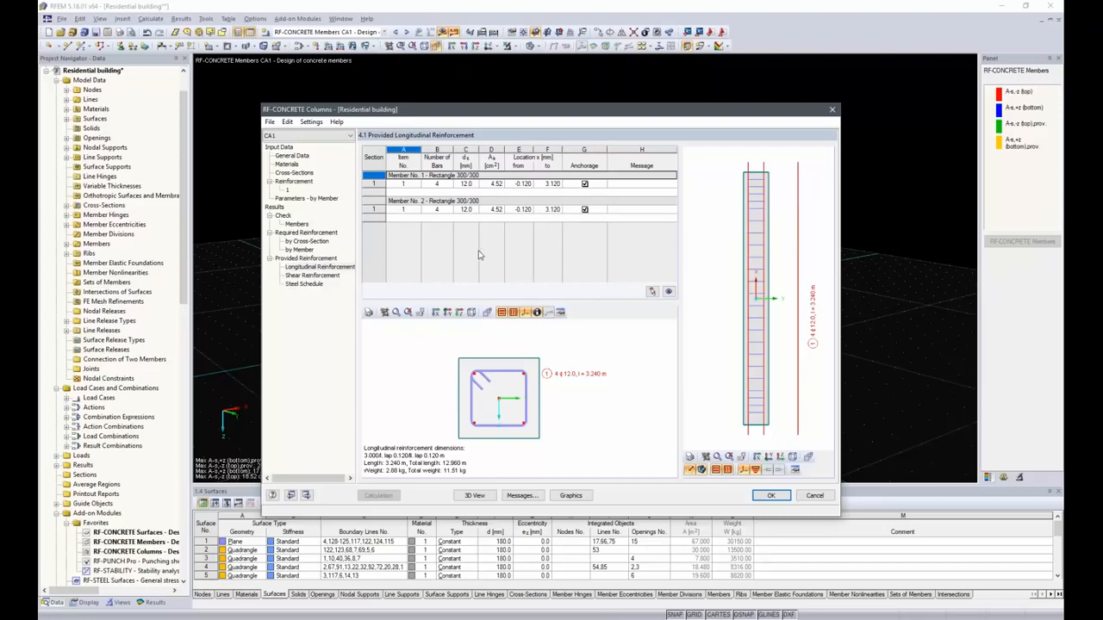
# Display the column design results graphically in the model and inspect the columns' reinforcement closely.
pyautogui.click(570, 497)
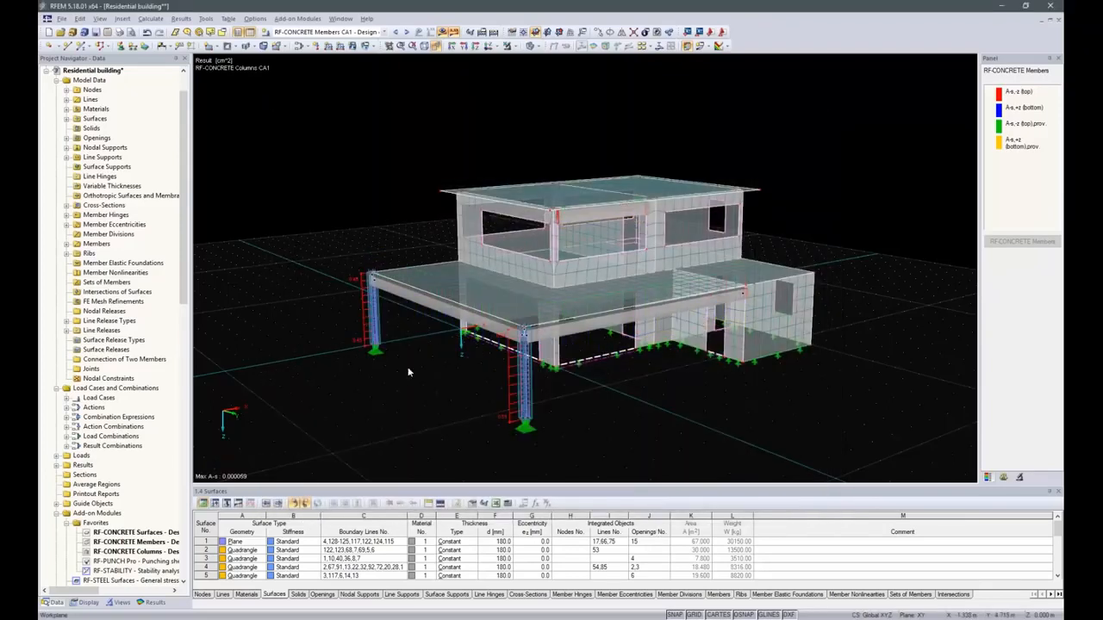
pyautogui.scroll(5, 358, 301)
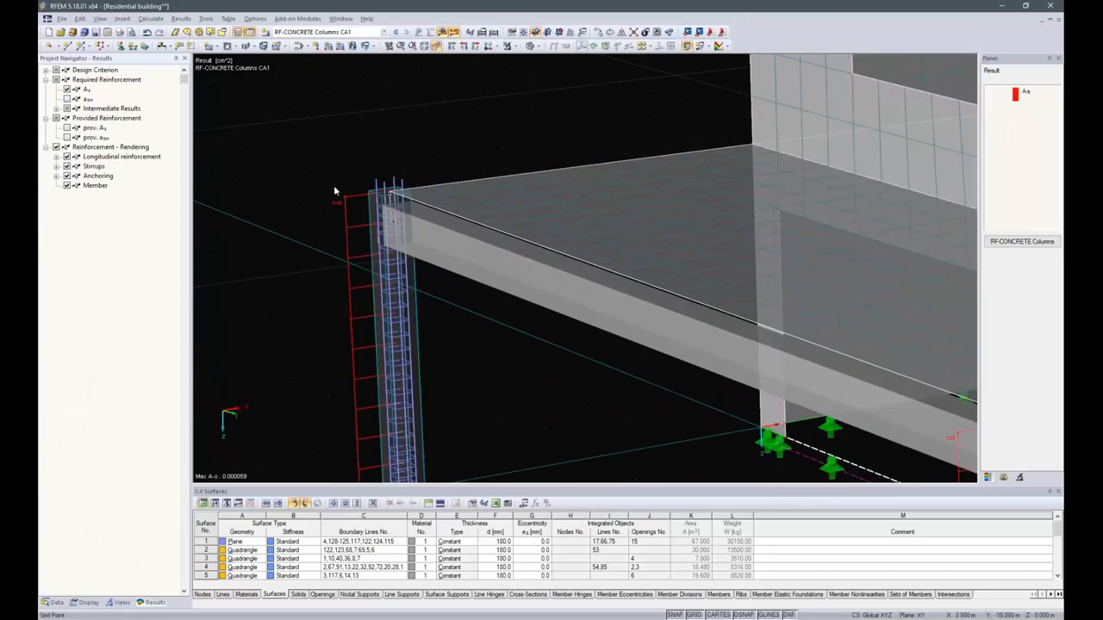
pyautogui.scroll(-3, 332, 192)
pyautogui.scroll(3, 651, 380)
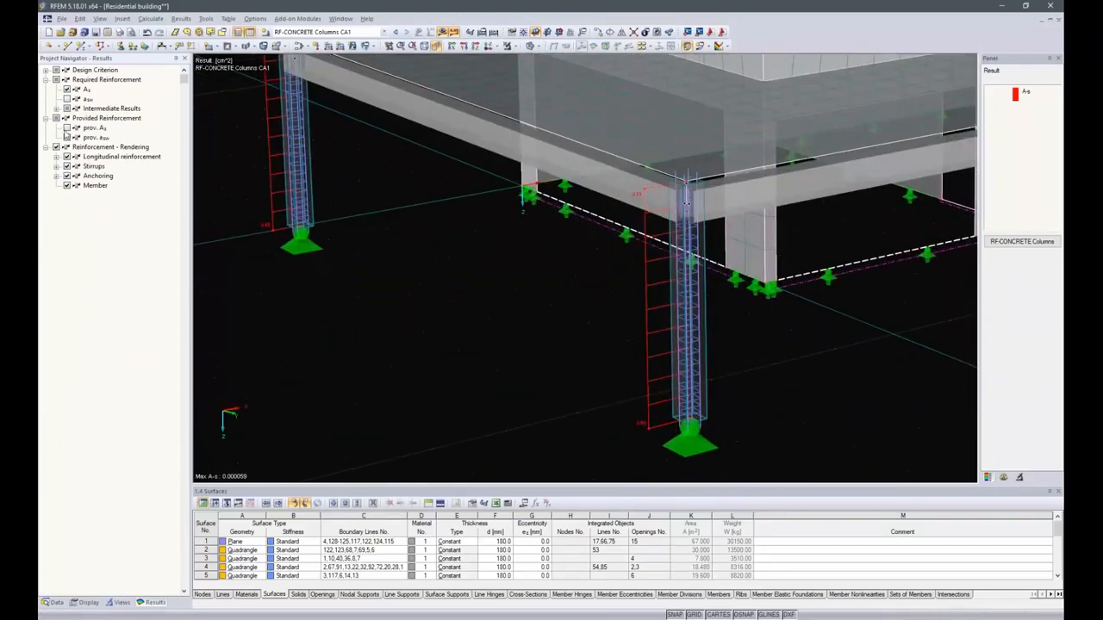
pyautogui.click(67, 127)
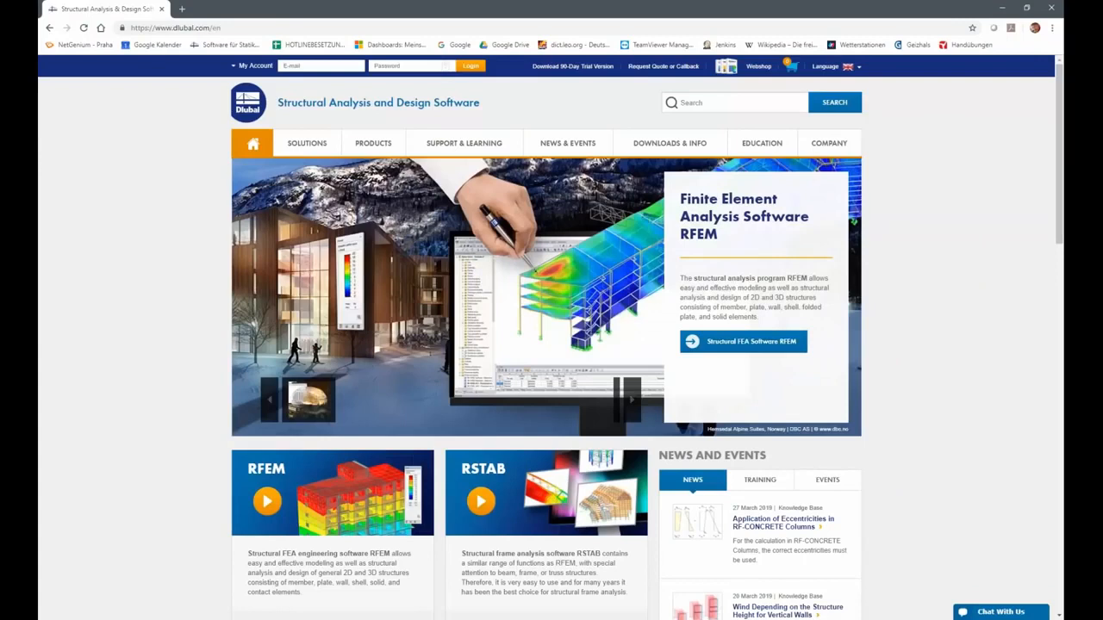
# Switch to the web browser and open the Webinars page of the Dlubal website.
pyautogui.moveTo(473, 146)
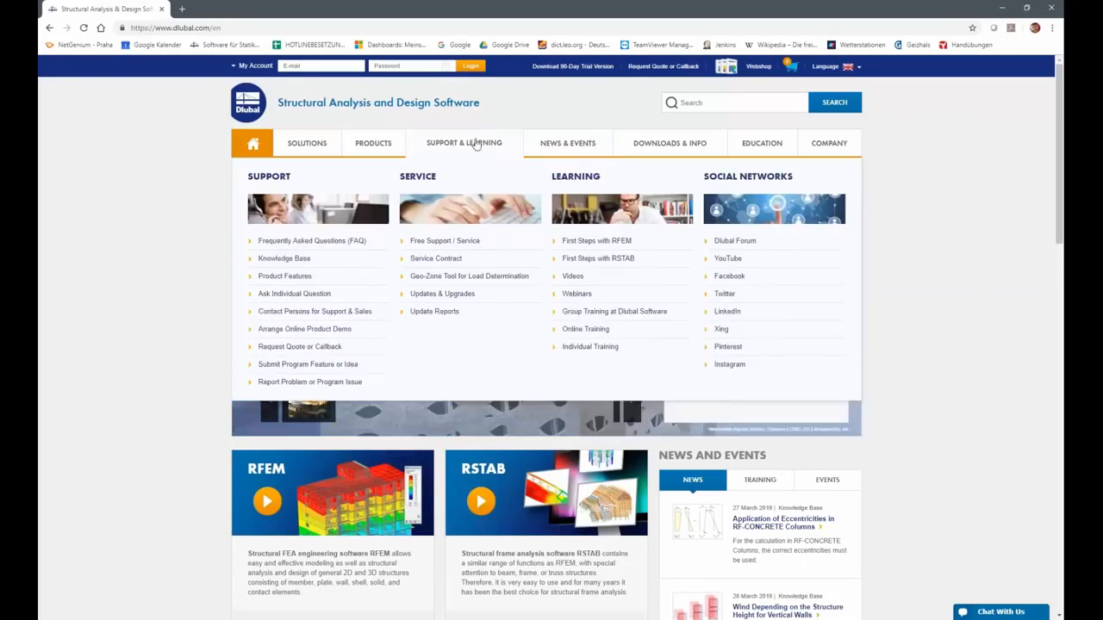
pyautogui.click(577, 293)
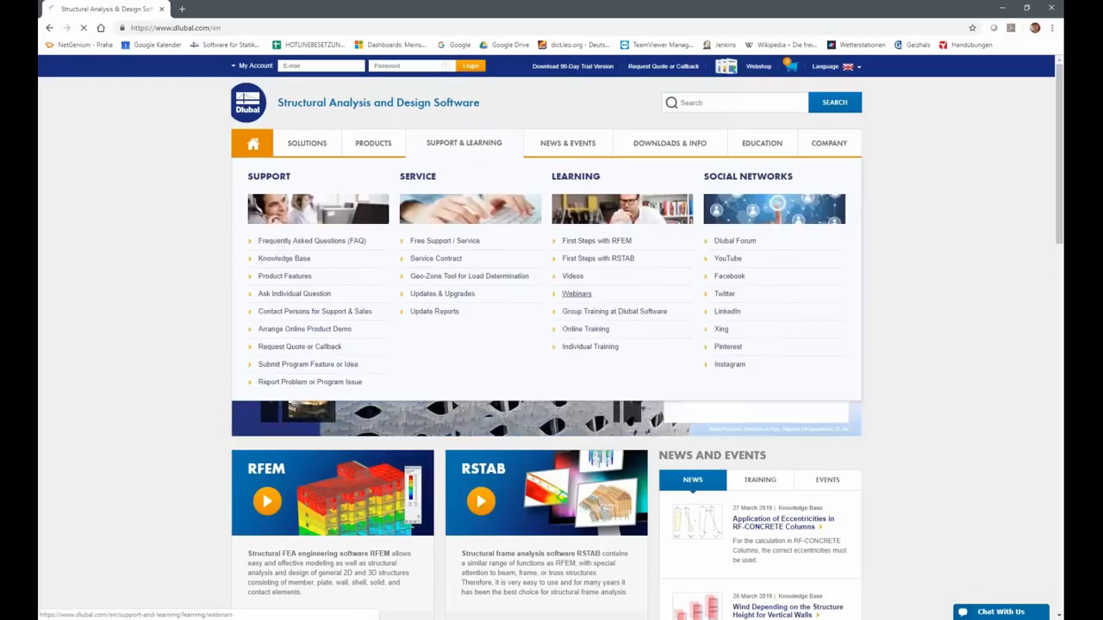
pyautogui.moveTo(466, 143)
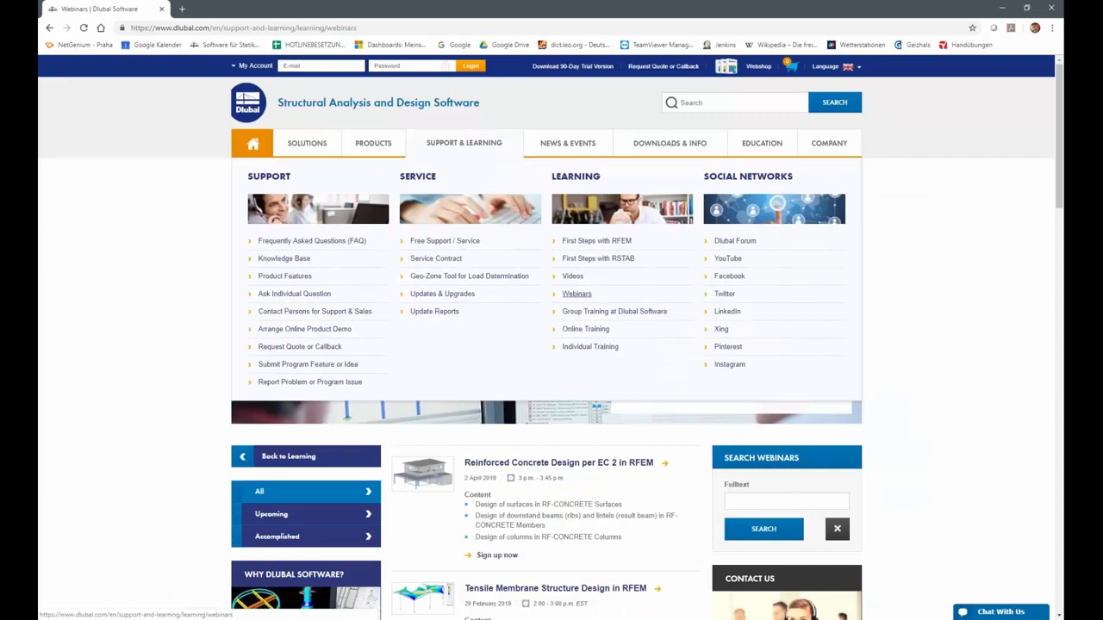
# Browse through the list of webinars on the page.
pyautogui.scroll(-6, 623, 522)
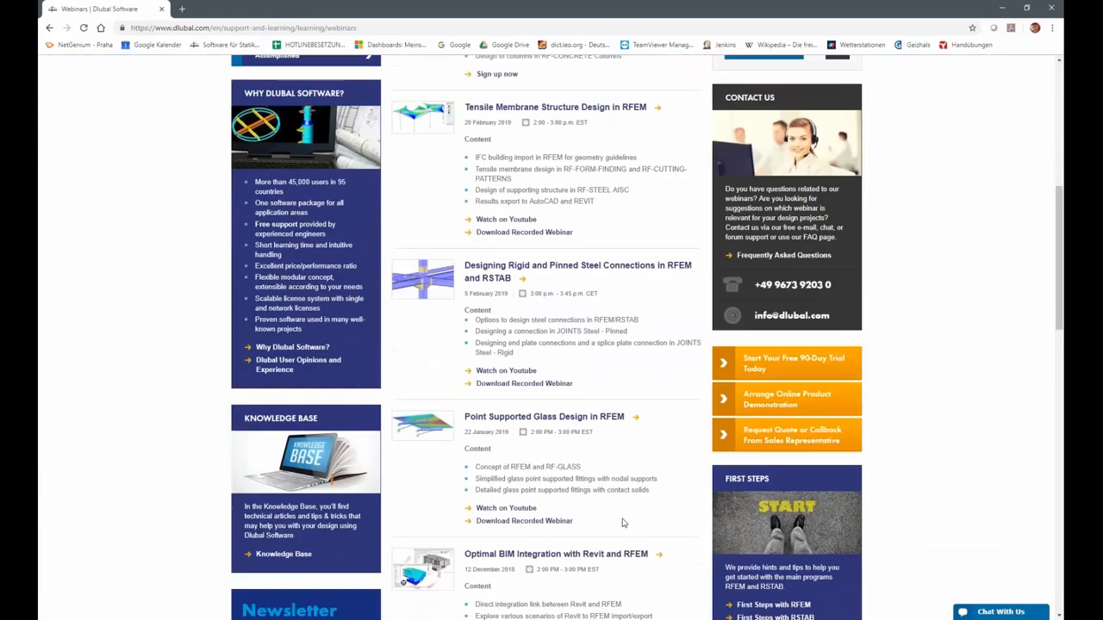
pyautogui.scroll(-15, 623, 522)
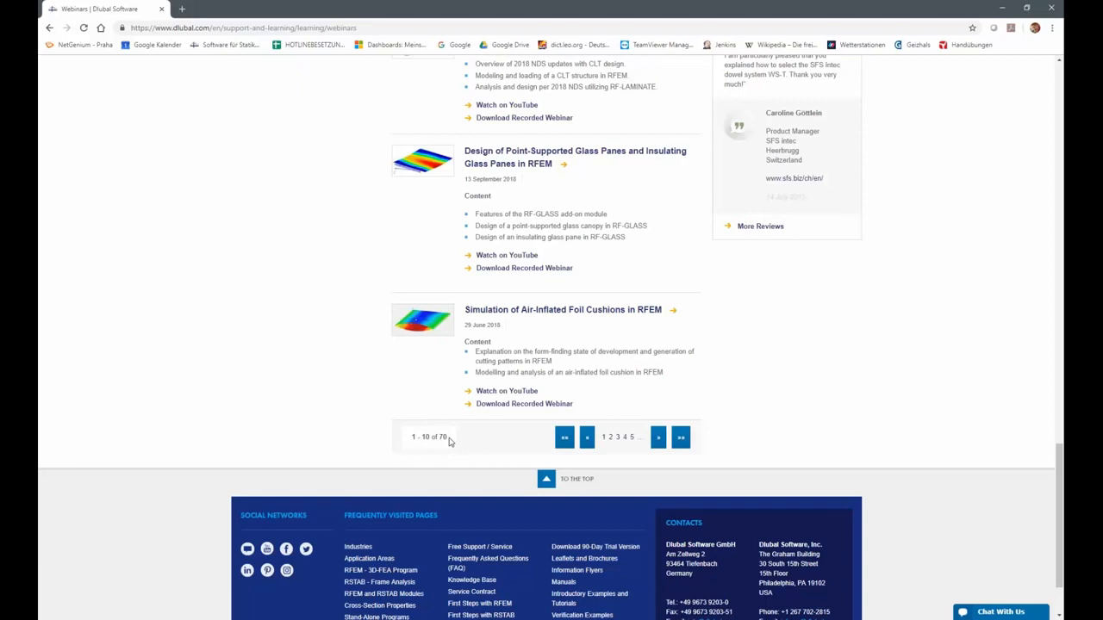
pyautogui.scroll(8, 453, 439)
pyautogui.scroll(6, 563, 393)
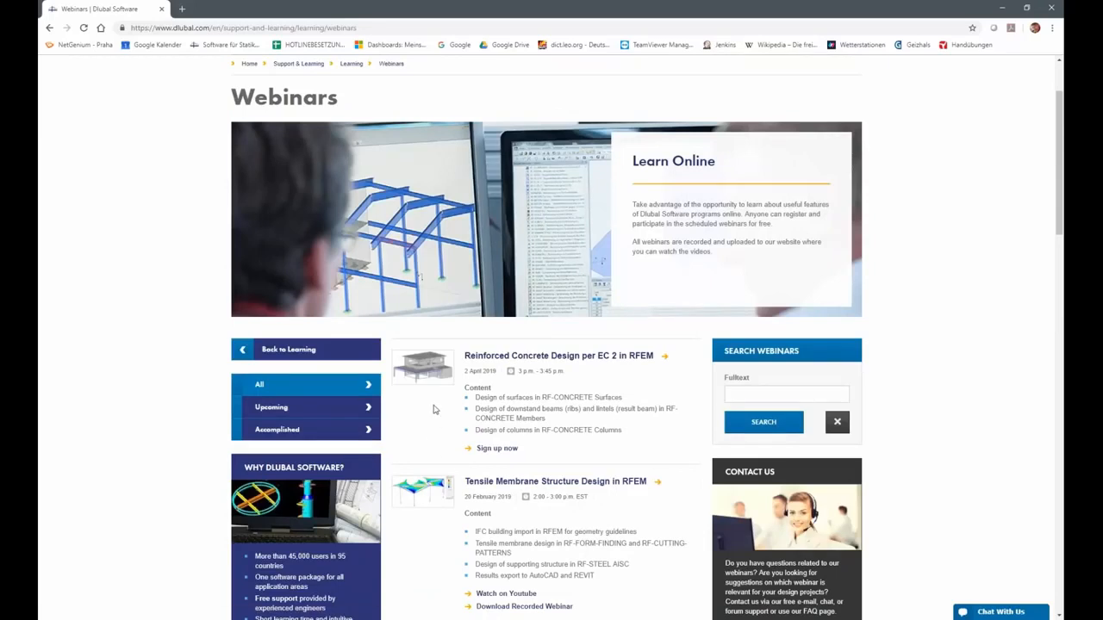
pyautogui.scroll(1, 523, 371)
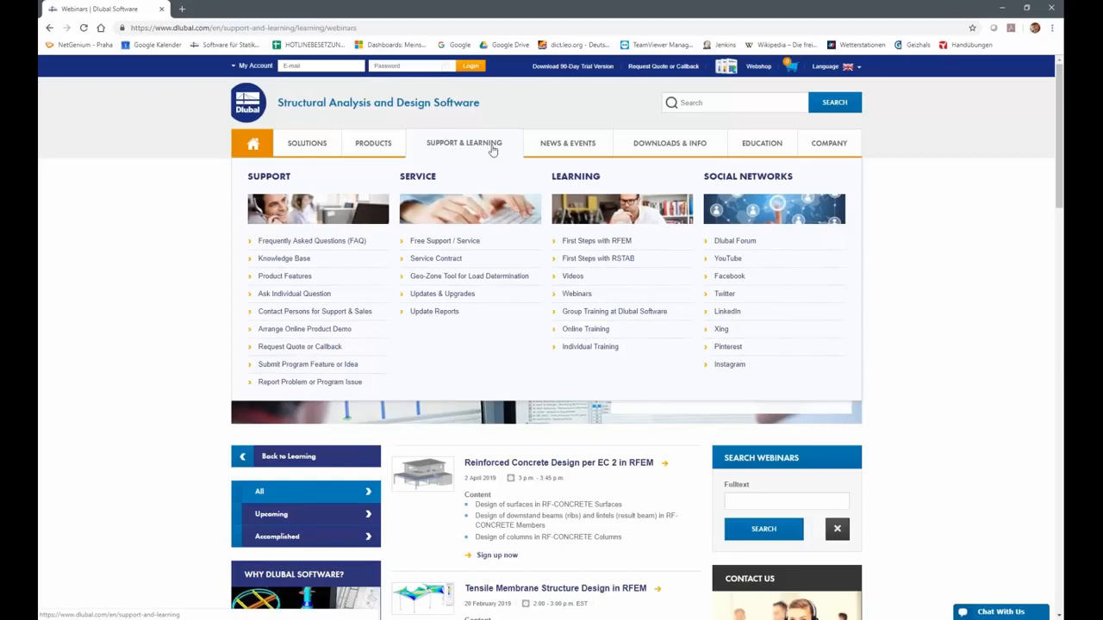
# Open the Knowledge Base page and scroll to its articles.
pyautogui.click(305, 260)
pyautogui.scroll(-3, 593, 509)
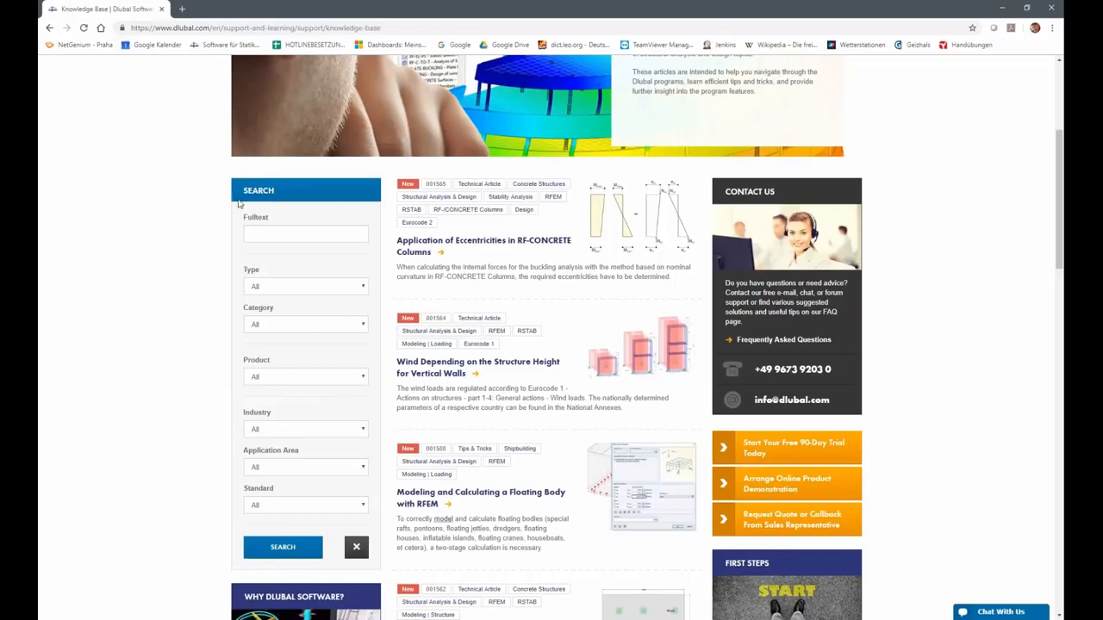
# Search the Knowledge Base articles for the full-text term singularities.
pyautogui.click(268, 239)
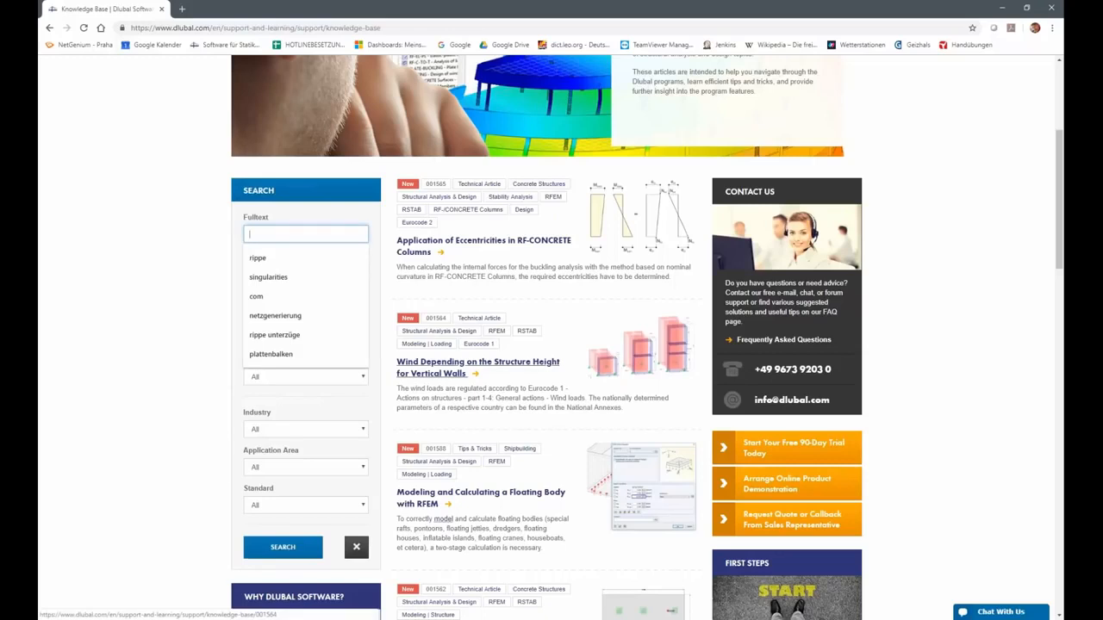
pyautogui.press('Down')
pyautogui.press('Down')
pyautogui.press('Return')
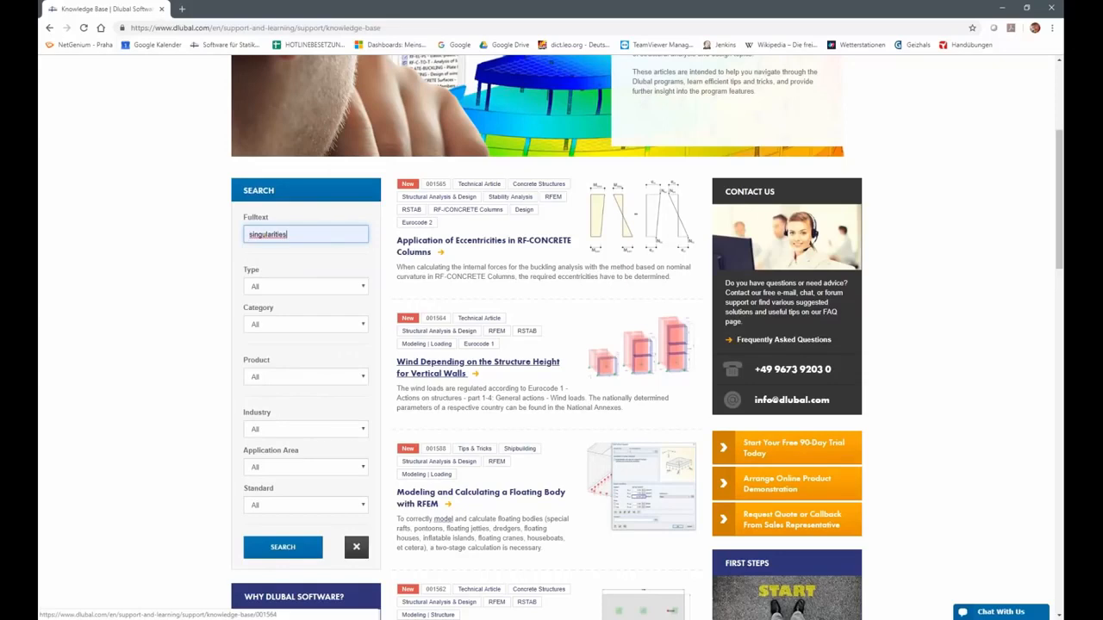
pyautogui.click(283, 548)
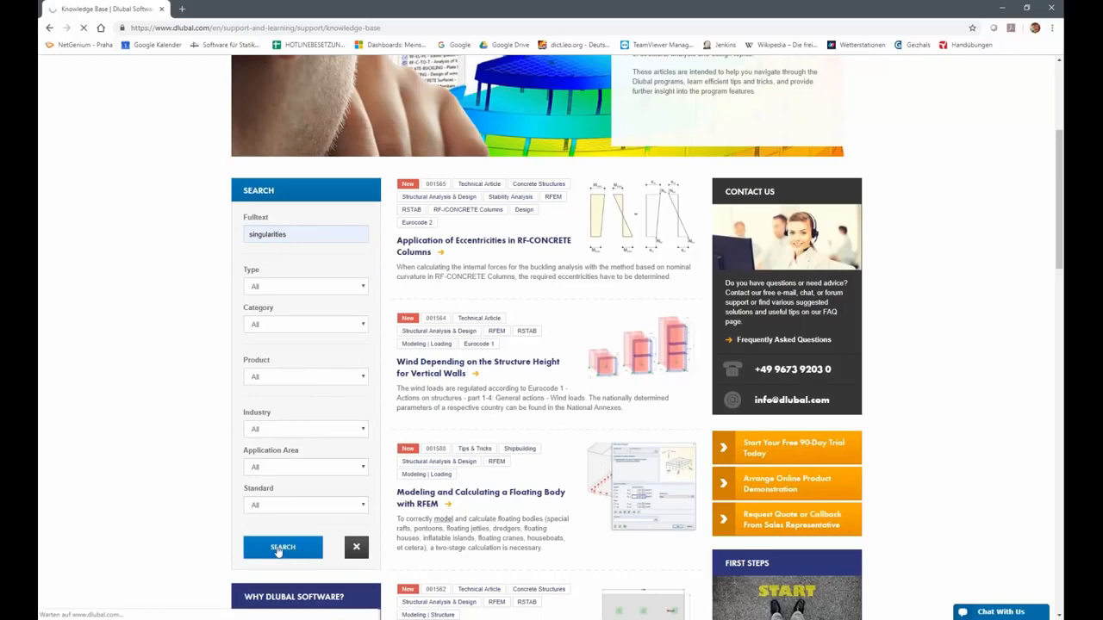
# Scroll through the singularities search results and back up to the page header.
pyautogui.scroll(-1, 508, 535)
pyautogui.scroll(-2, 507, 535)
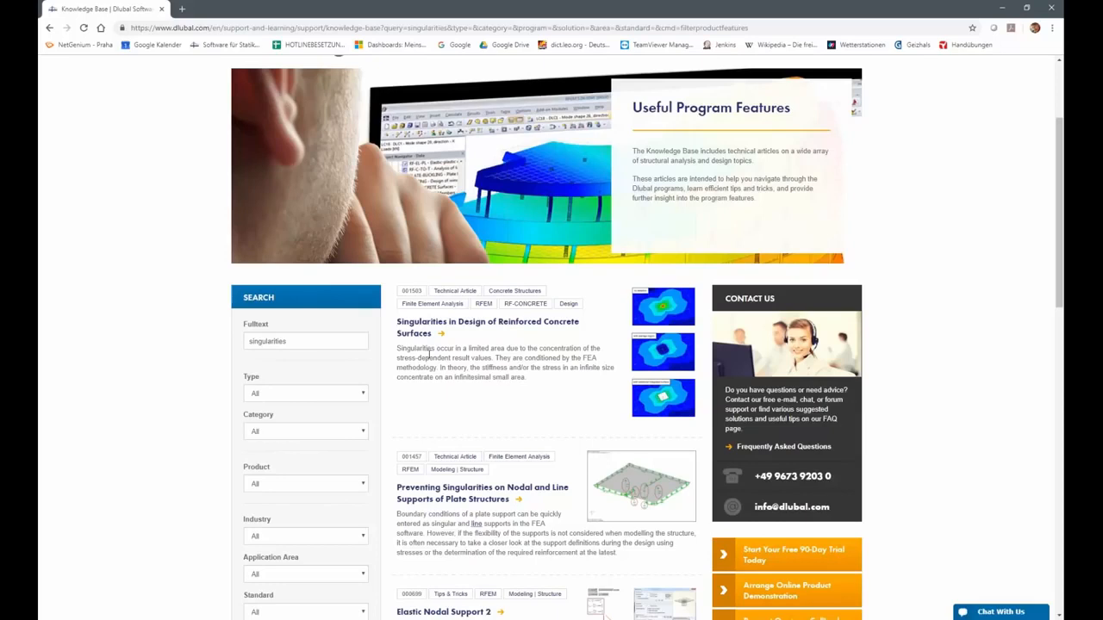
pyautogui.scroll(2, 428, 353)
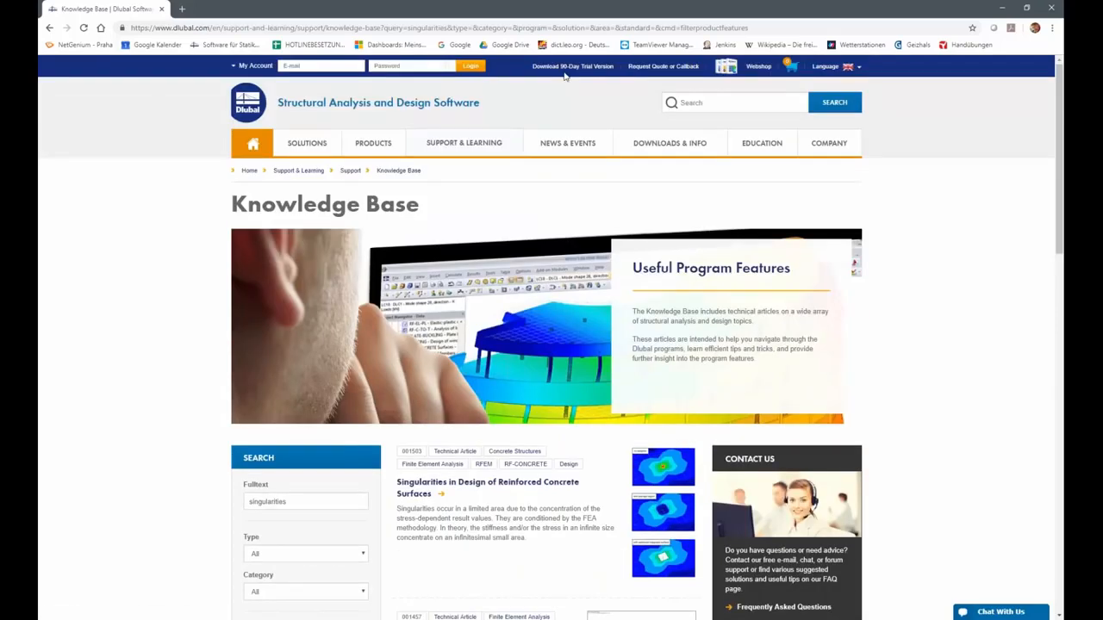
# Open the Download 90-Day Trial Version page and browse the list of available trial programs.
pyautogui.click(571, 69)
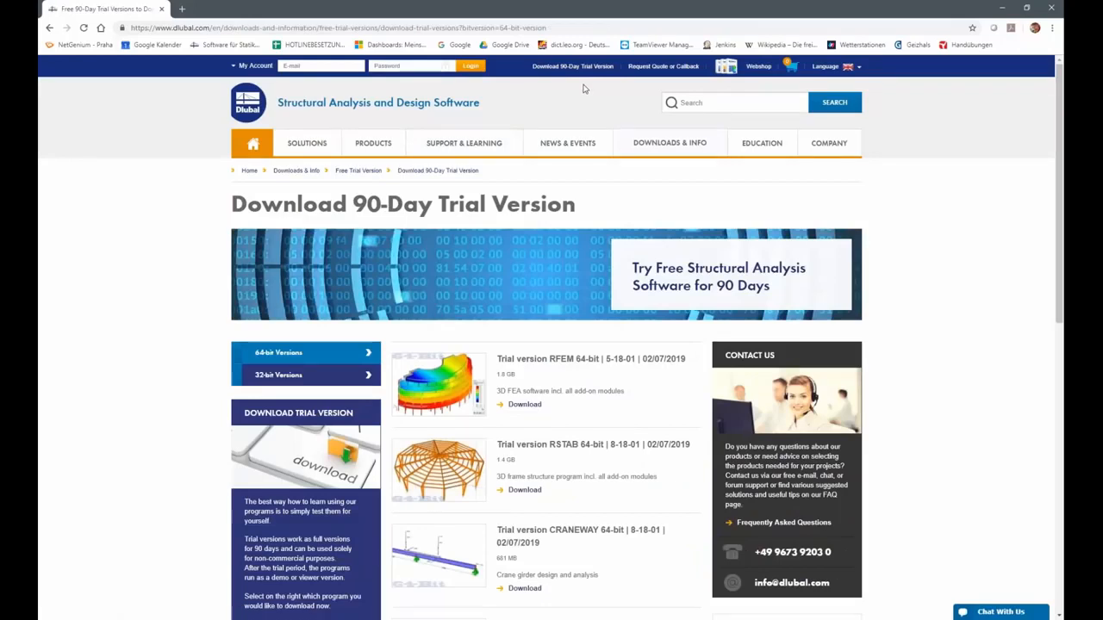
pyautogui.scroll(-3, 628, 382)
pyautogui.scroll(-1, 628, 383)
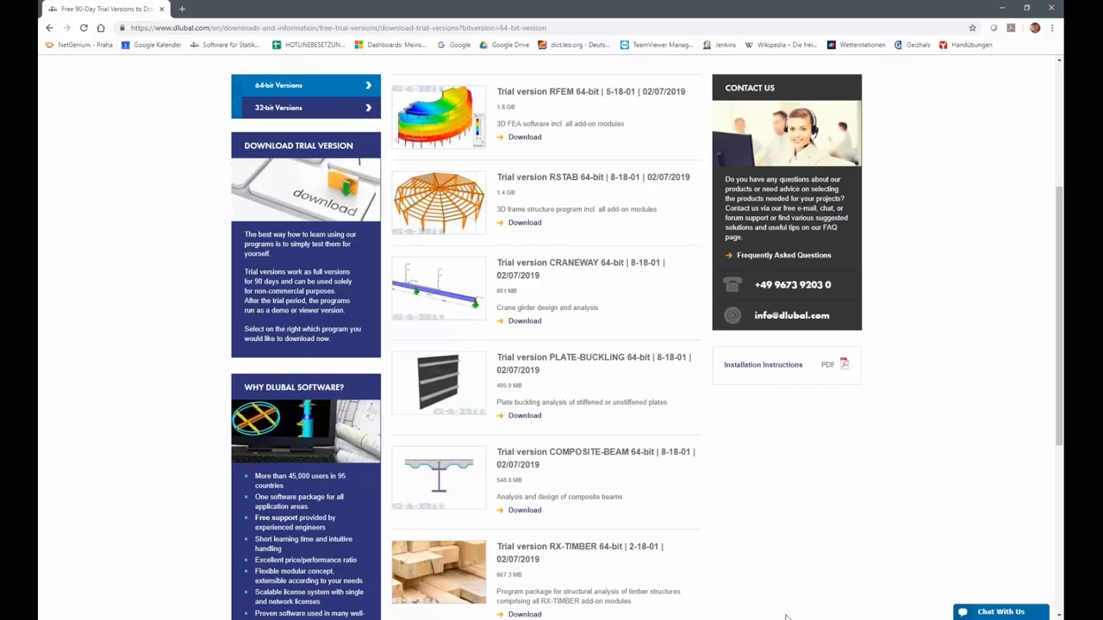
pyautogui.click(814, 586)
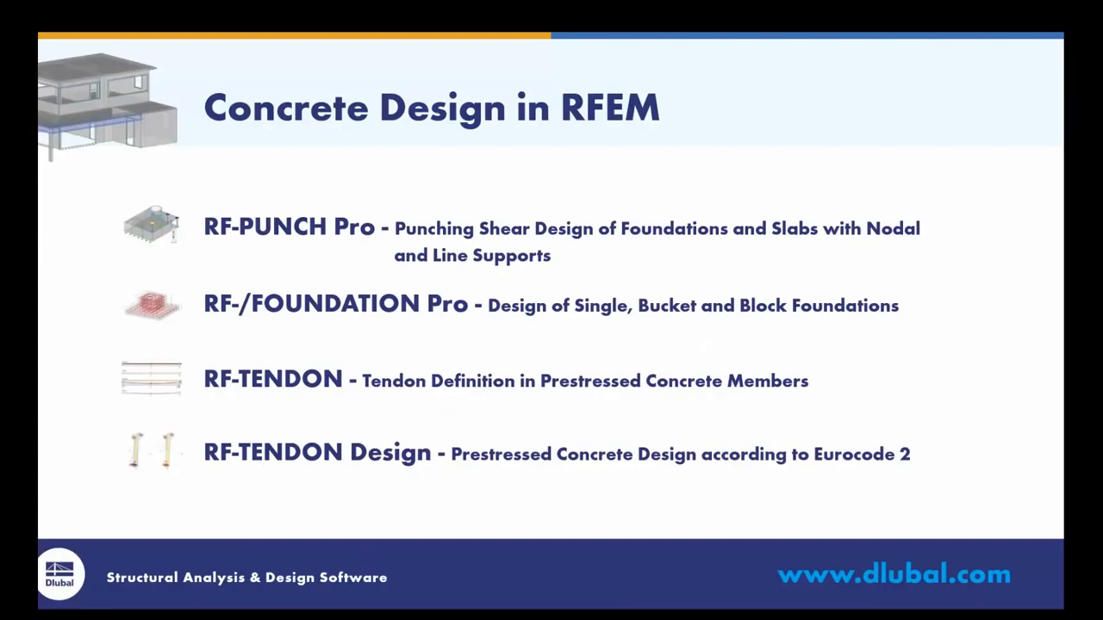